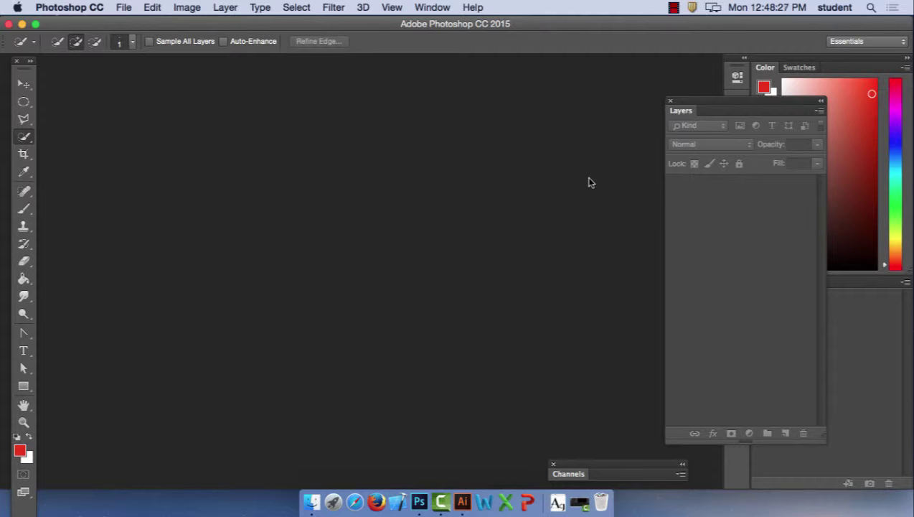
- Open the black cat JPEG from the DMIS 004 folder
{"action": "left_click", "coordinate": [125, 7]}
{"action": "left_click", "coordinate": [128, 35]}
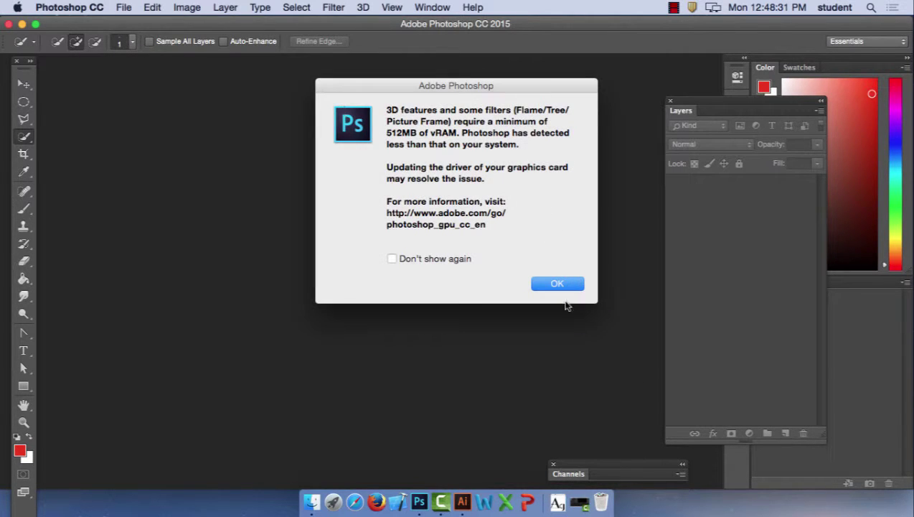
{"action": "left_click", "coordinate": [574, 285]}
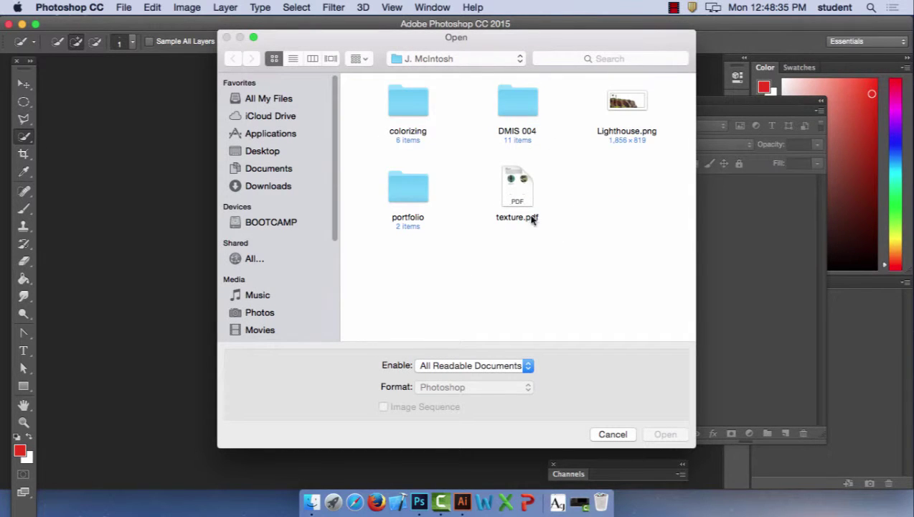
{"action": "double_click", "coordinate": [399, 186]}
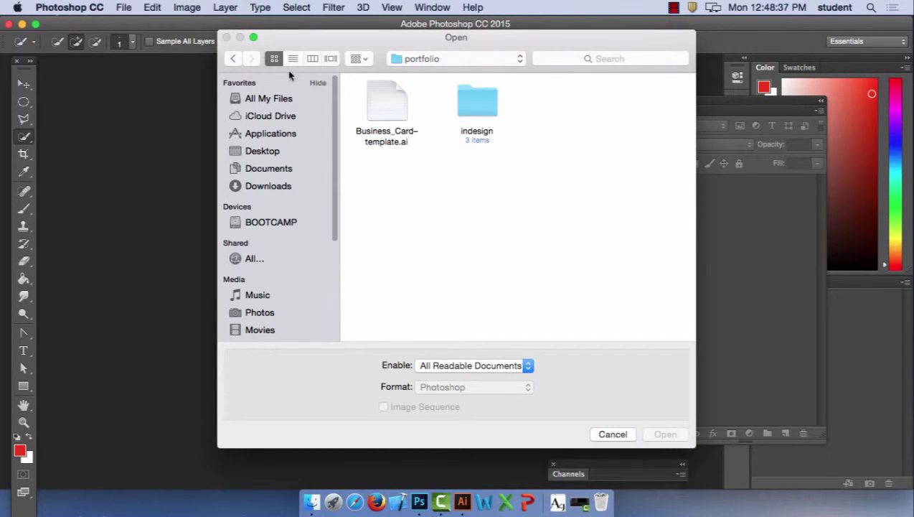
{"action": "left_click", "coordinate": [231, 60]}
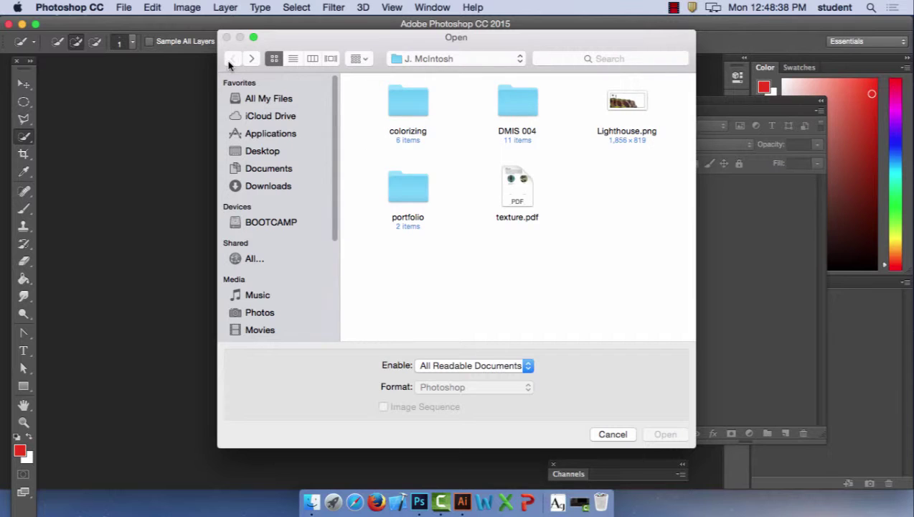
{"action": "double_click", "coordinate": [530, 102]}
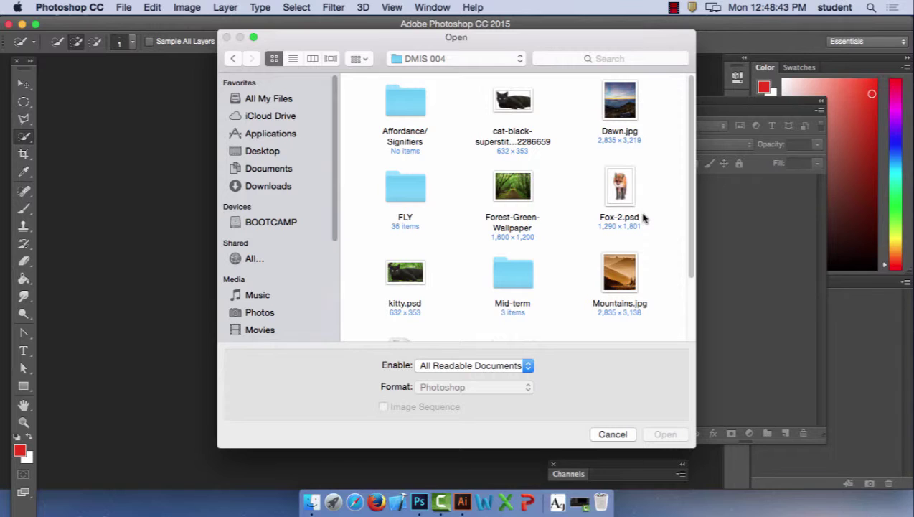
{"action": "left_click", "coordinate": [623, 188]}
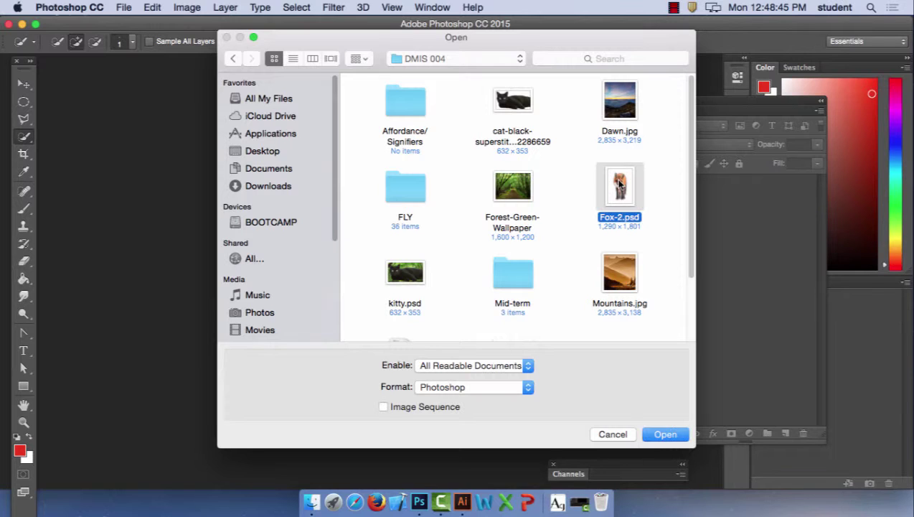
{"action": "left_click", "coordinate": [518, 102]}
{"action": "key", "text": "Return"}
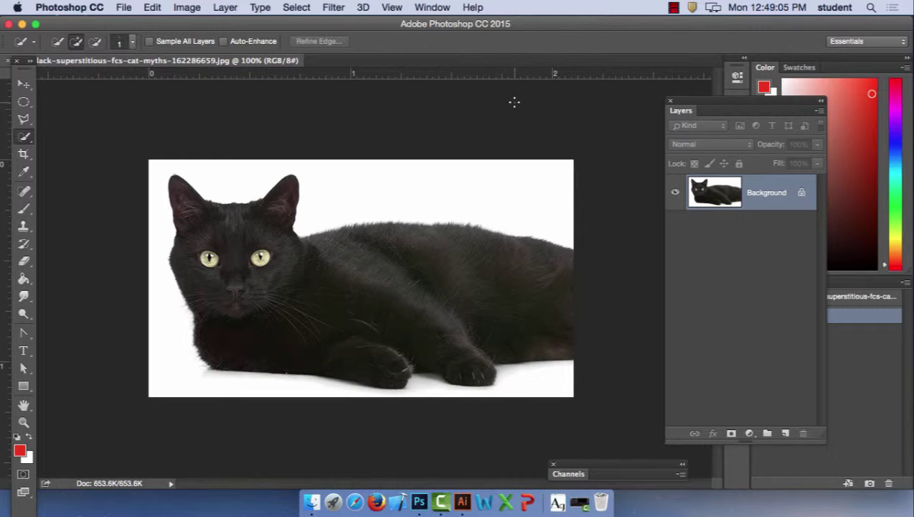
- Select the white background around the cat with the Magic Wand and invert the selection to cover the cat
{"action": "left_click", "coordinate": [25, 139]}
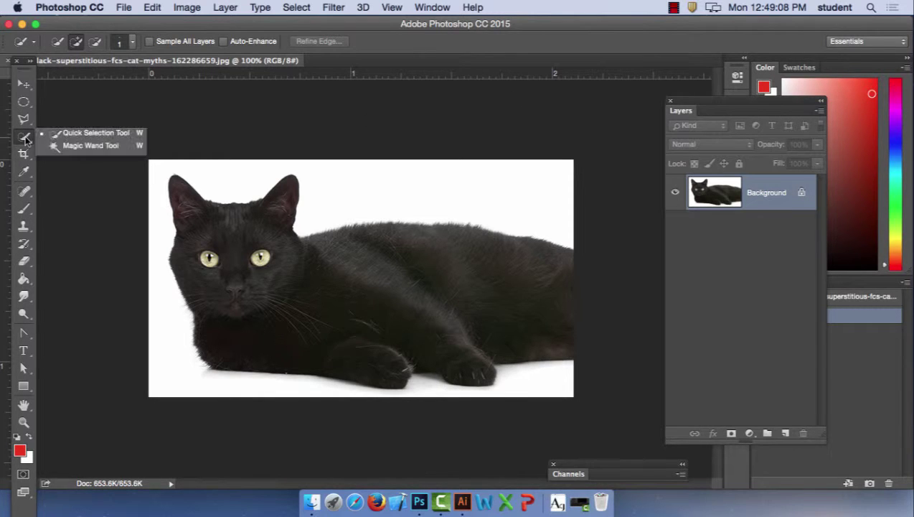
{"action": "left_click", "coordinate": [60, 147]}
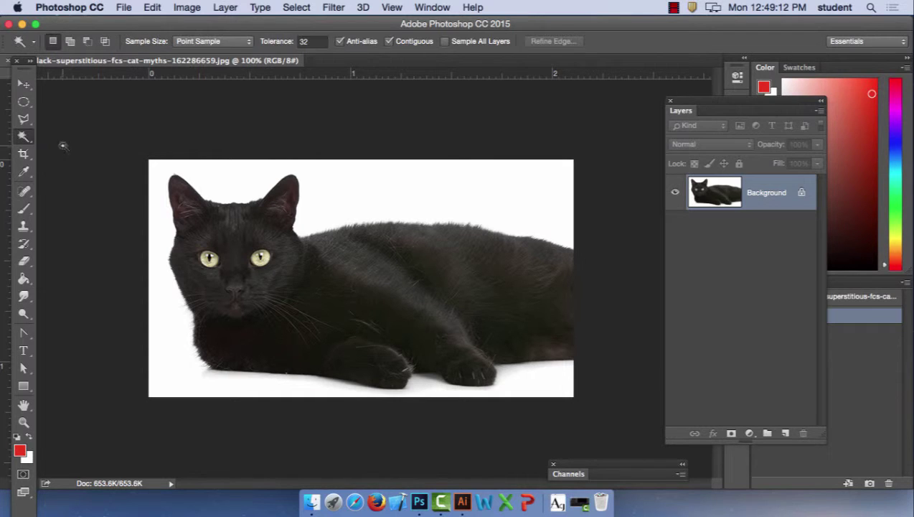
{"action": "left_click", "coordinate": [451, 206]}
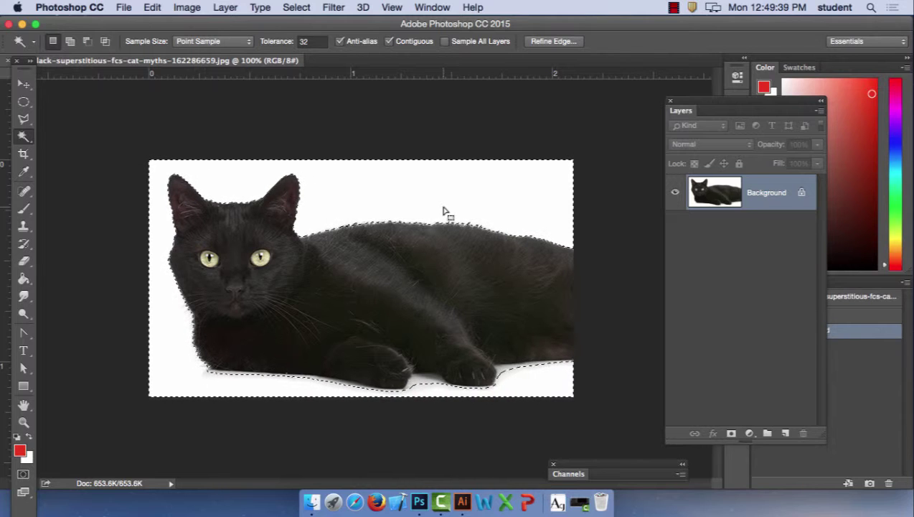
{"action": "left_click", "coordinate": [298, 7]}
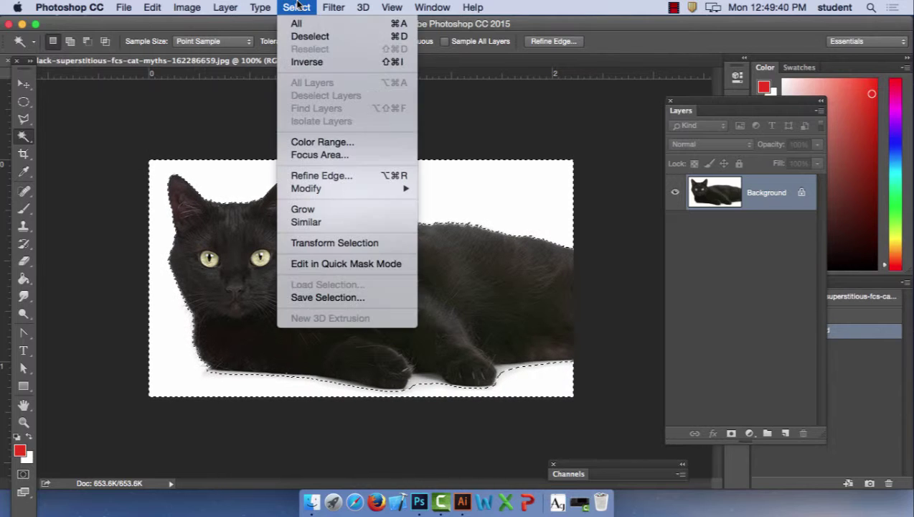
{"action": "left_click", "coordinate": [316, 62]}
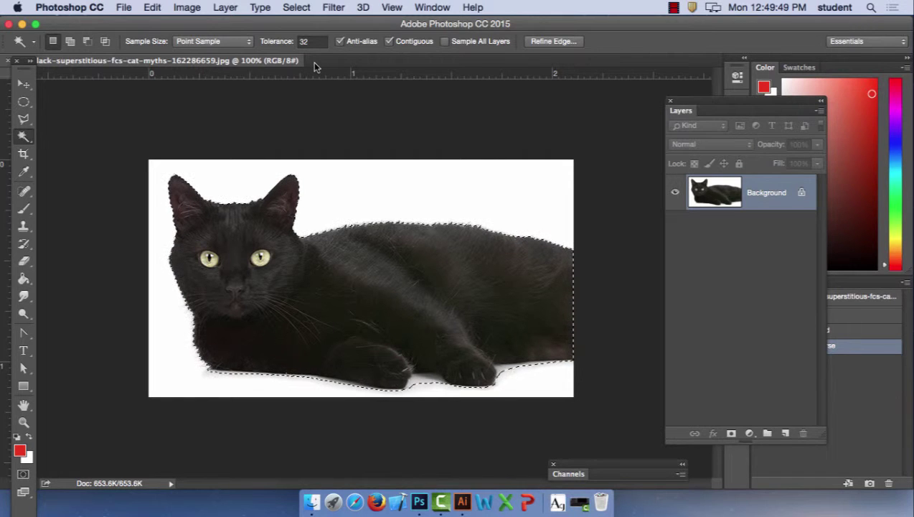
{"action": "key", "text": "super+equal"}
{"action": "key", "text": "super+equal"}
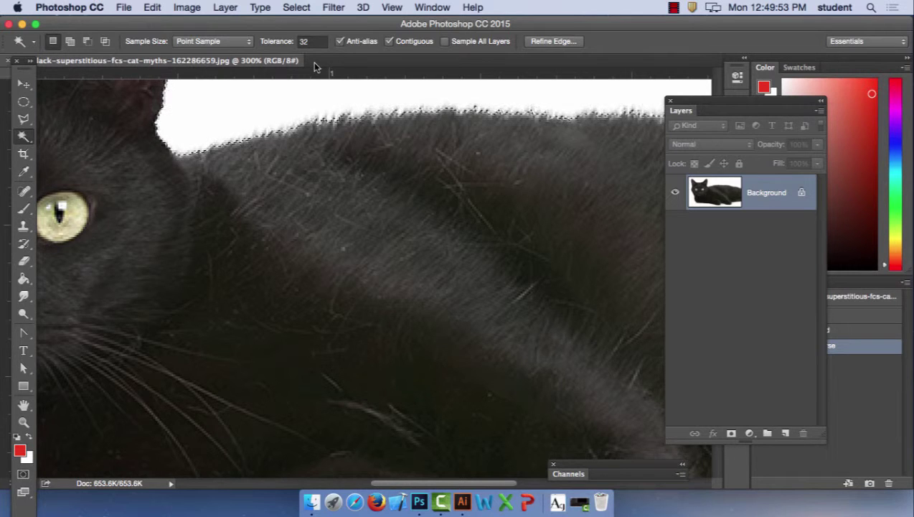
{"action": "key", "text": "super+minus"}
{"action": "key", "text": "super+minus"}
{"action": "key", "text": "super+minus"}
{"action": "key", "text": "super+equal"}
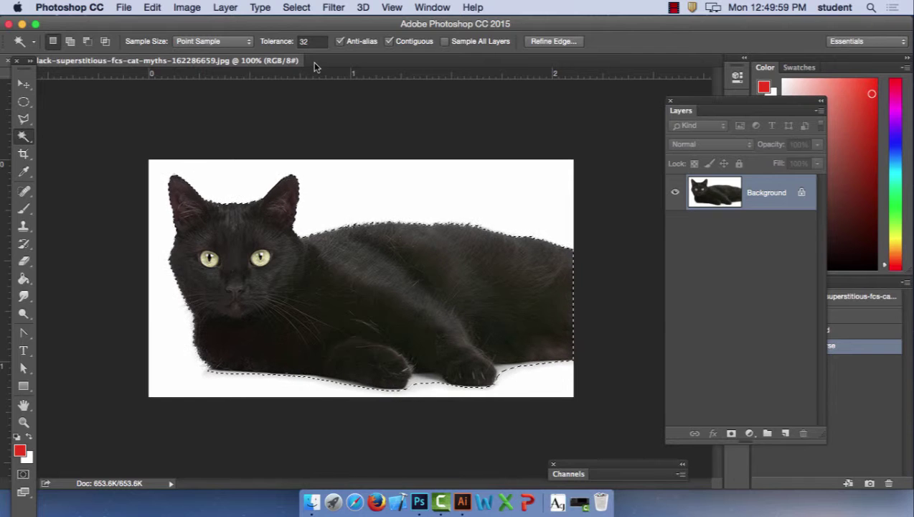
- Show the Paths panel, float it over the canvas beside the Layers panel and shorten it
{"action": "left_click", "coordinate": [431, 6]}
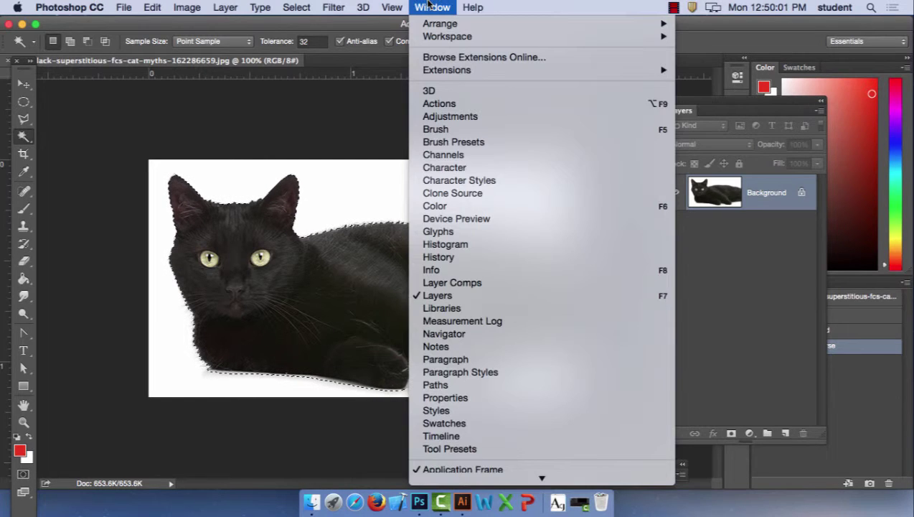
{"action": "left_click", "coordinate": [539, 384]}
{"action": "left_click_drag", "start_coordinate": [844, 359], "coordinate": [844, 359]}
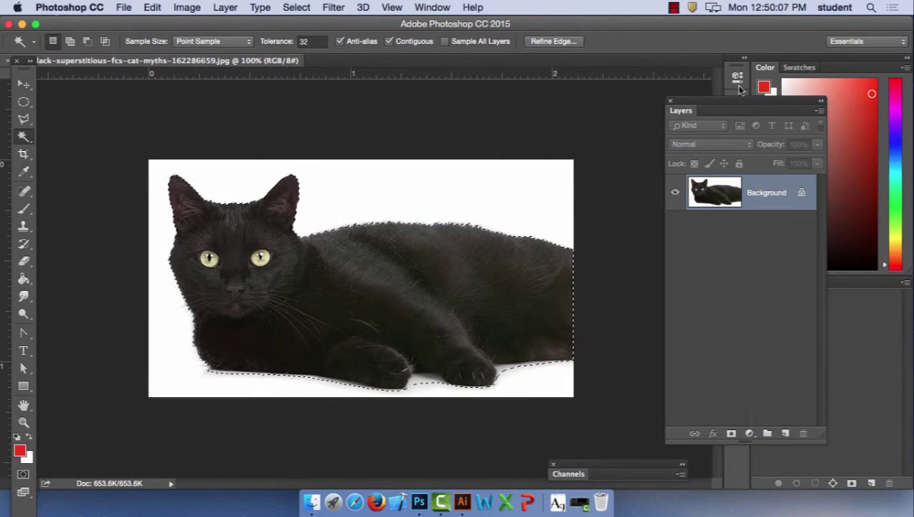
{"action": "left_click_drag", "start_coordinate": [736, 94], "coordinate": [661, 102]}
{"action": "left_click_drag", "start_coordinate": [774, 285], "coordinate": [513, 109]}
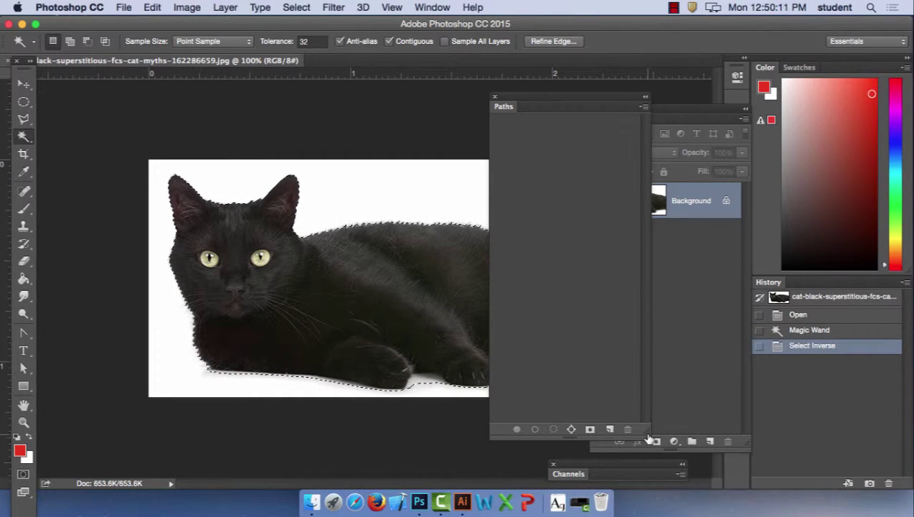
{"action": "left_click_drag", "start_coordinate": [647, 435], "coordinate": [679, 285]}
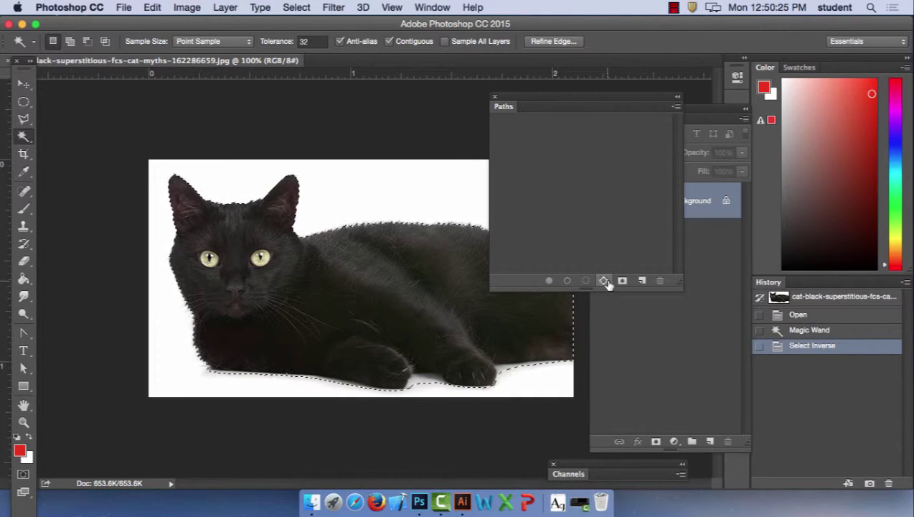
- Try converting the cat selection directly into a work path, and undo the conversion
{"action": "left_click", "coordinate": [606, 282]}
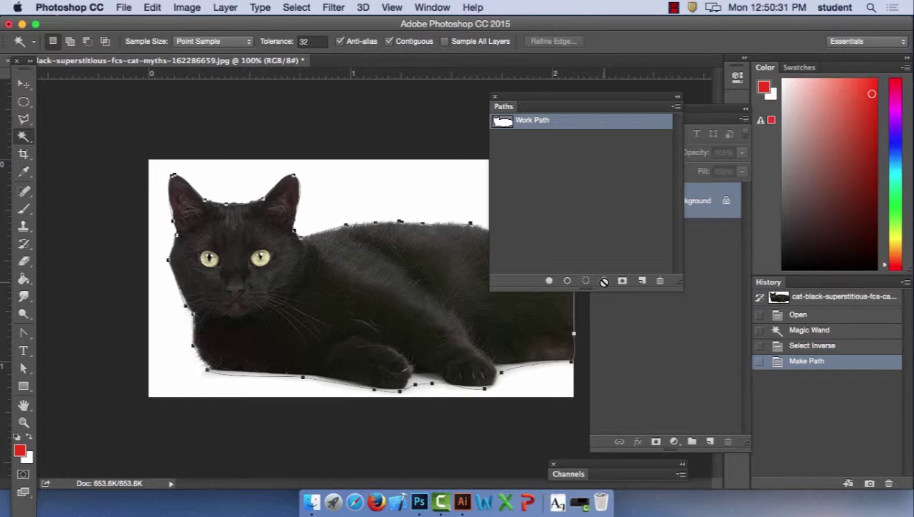
{"action": "left_click", "coordinate": [674, 107]}
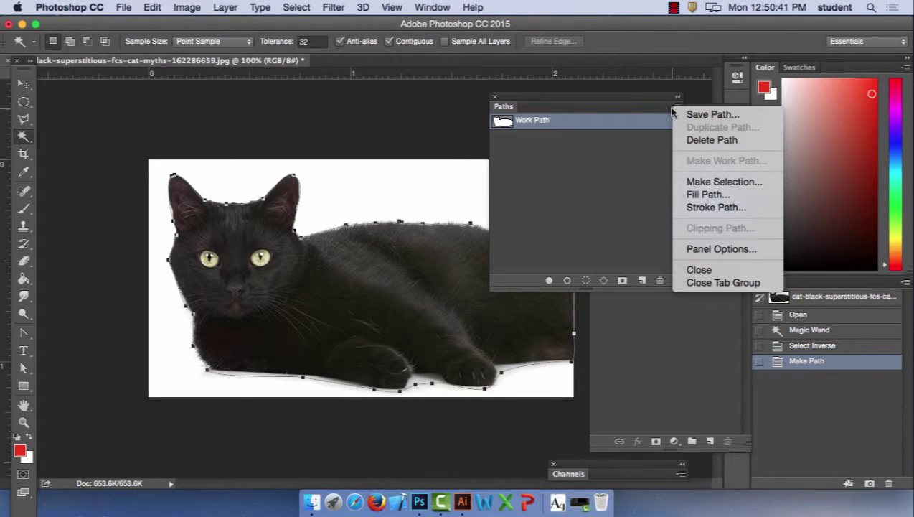
{"action": "left_click", "coordinate": [155, 7]}
{"action": "left_click", "coordinate": [153, 7]}
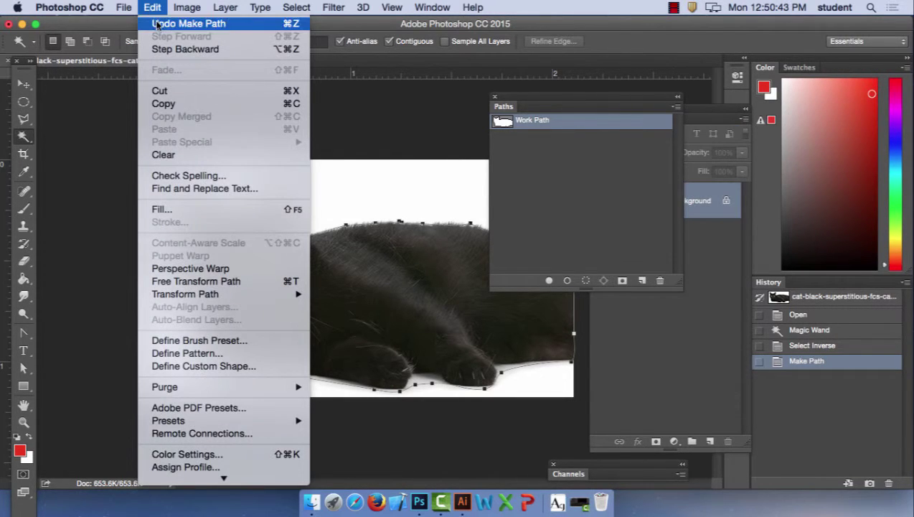
{"action": "left_click", "coordinate": [180, 23]}
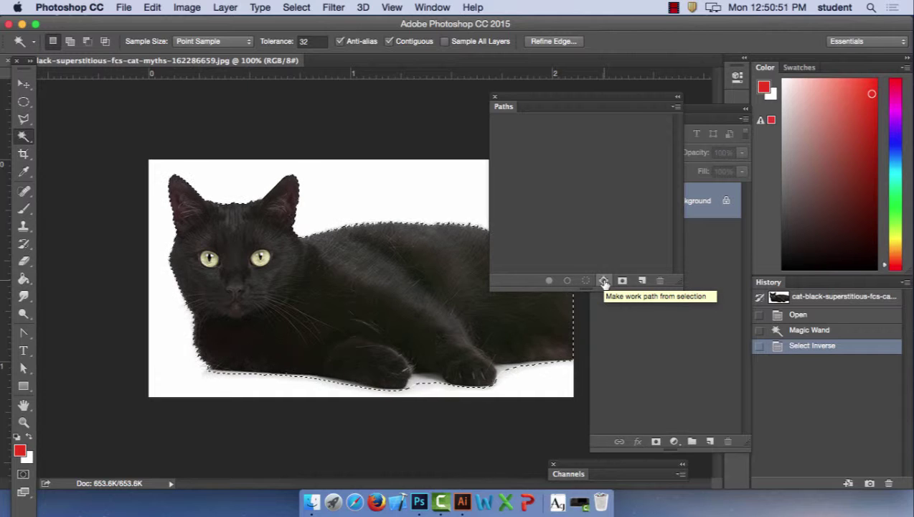
{"action": "left_click", "coordinate": [675, 106]}
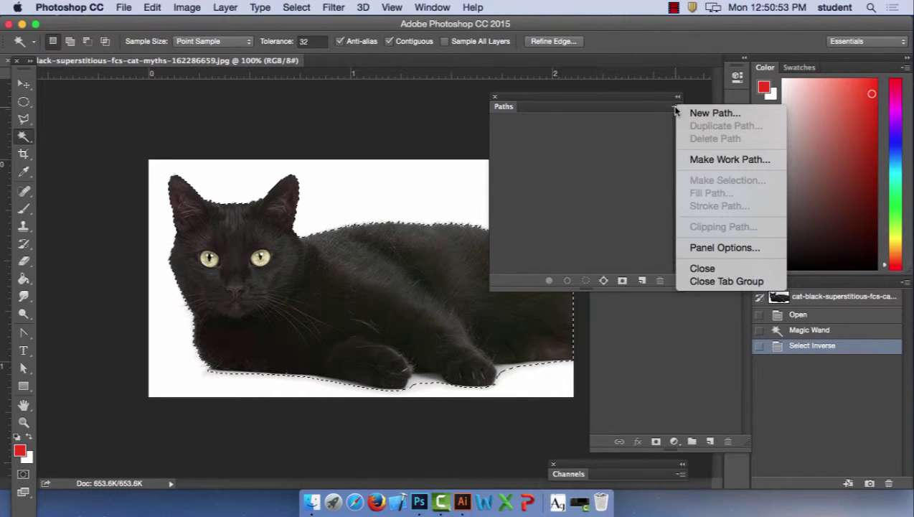
{"action": "left_click", "coordinate": [731, 160]}
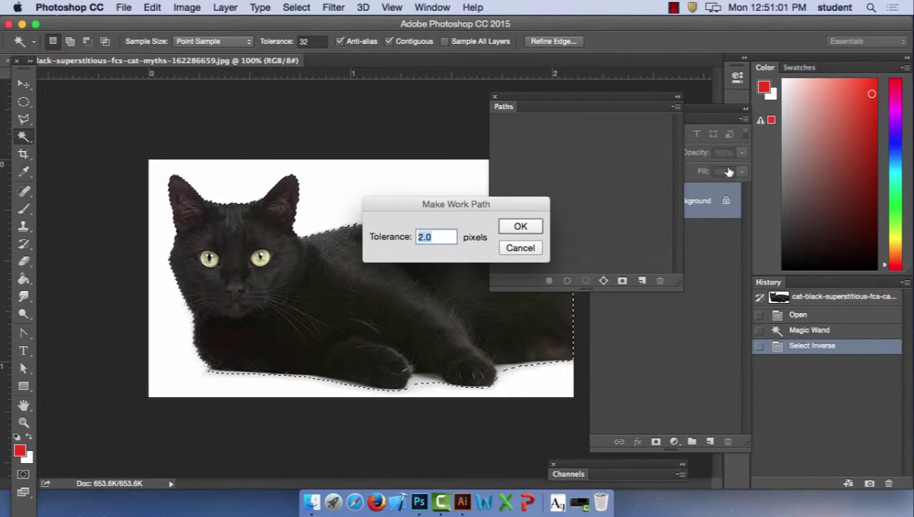
{"action": "left_click", "coordinate": [531, 248]}
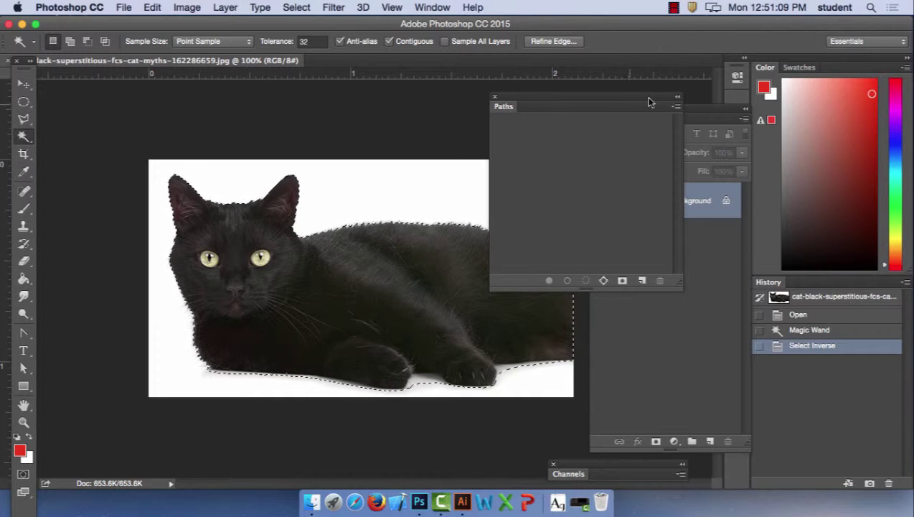
- Try making a work path from the cat selection with a tolerance of 4 pixels, and undo it
{"action": "left_click", "coordinate": [674, 107]}
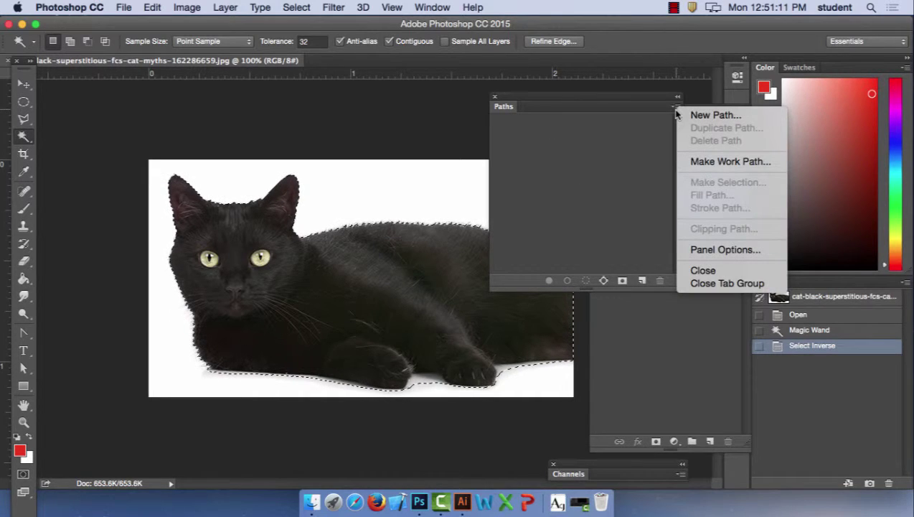
{"action": "left_click", "coordinate": [711, 165]}
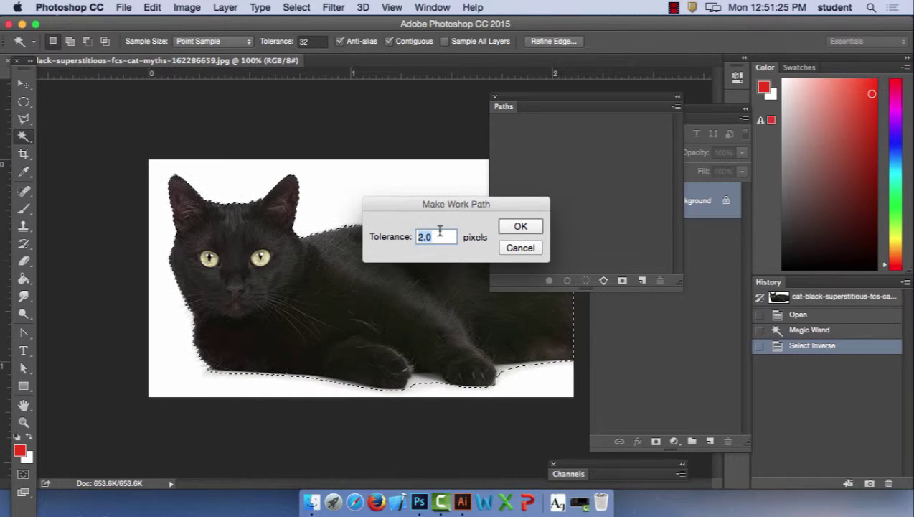
{"action": "type", "text": "4"}
{"action": "left_click", "coordinate": [520, 226]}
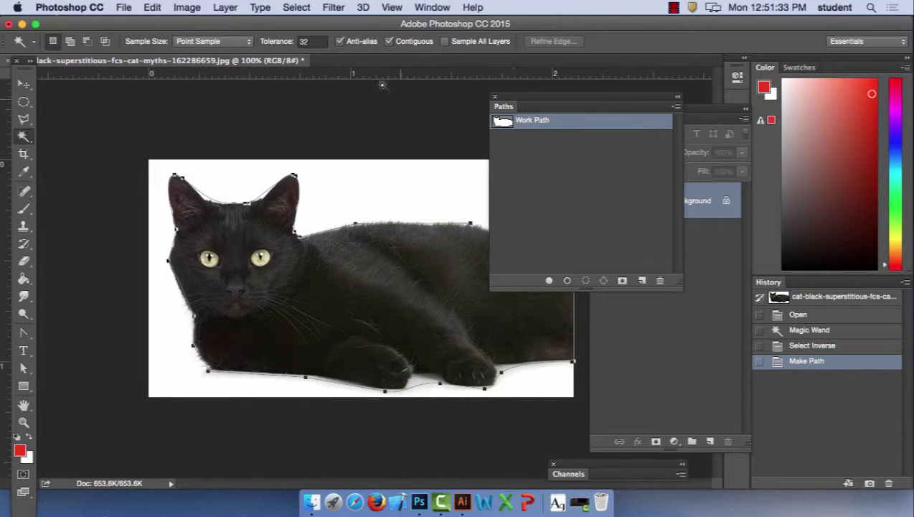
{"action": "left_click", "coordinate": [160, 7]}
{"action": "left_click", "coordinate": [160, 24]}
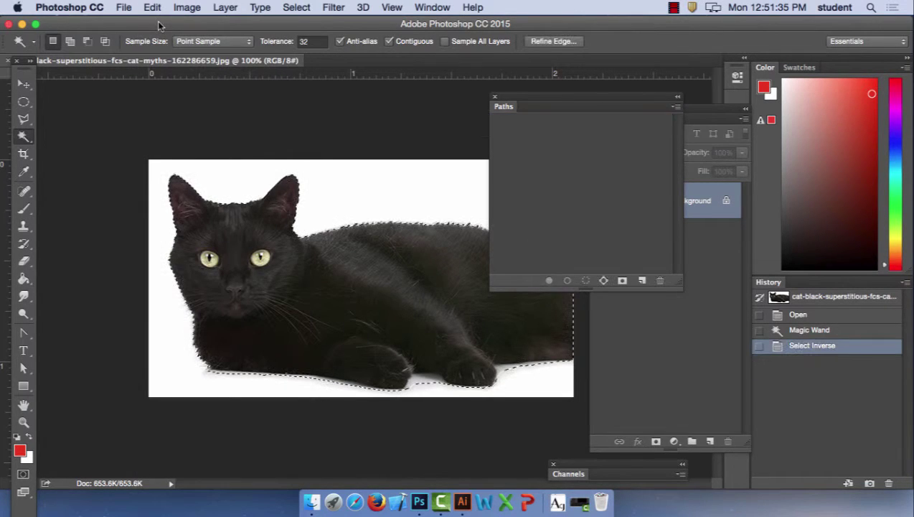
- Make a work path from the cat selection with a tolerance of 1 pixel
{"action": "left_click", "coordinate": [675, 109]}
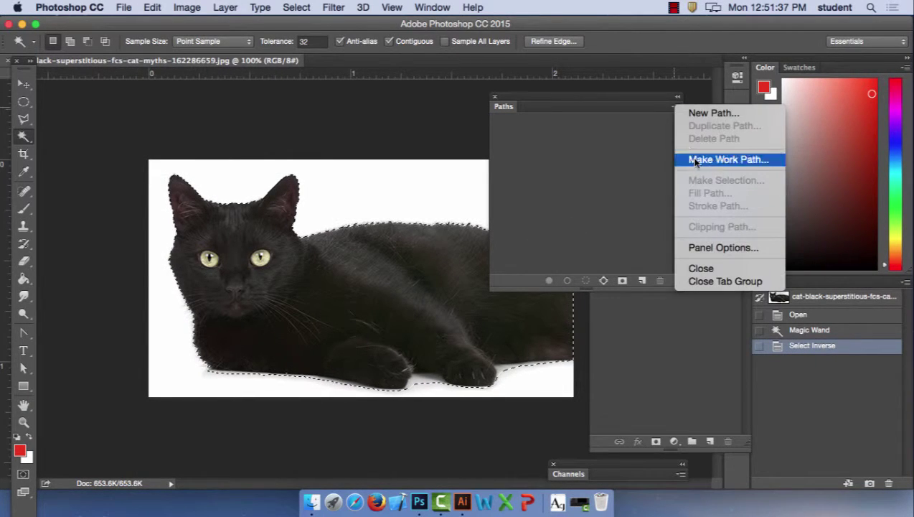
{"action": "left_click", "coordinate": [695, 159]}
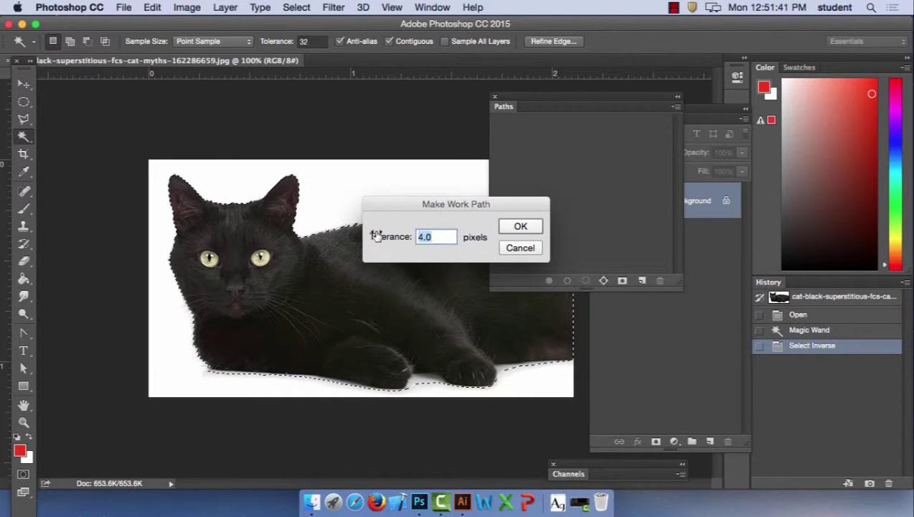
{"action": "type", "text": "1"}
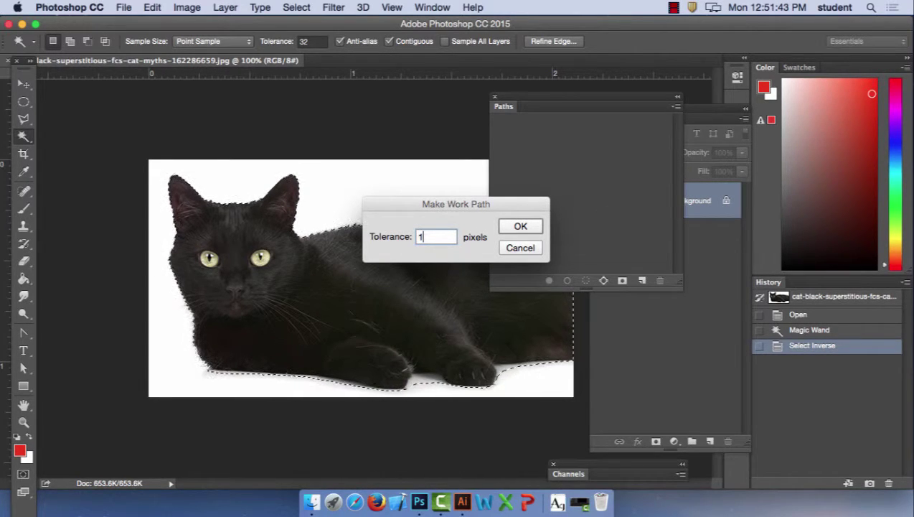
{"action": "left_click", "coordinate": [521, 227]}
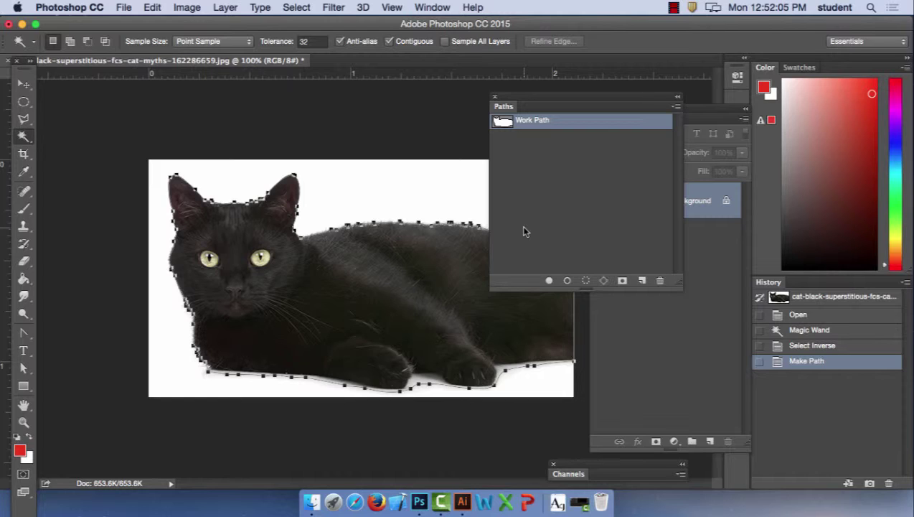
- Save the work path under the name "cat"
{"action": "double_click", "coordinate": [543, 125]}
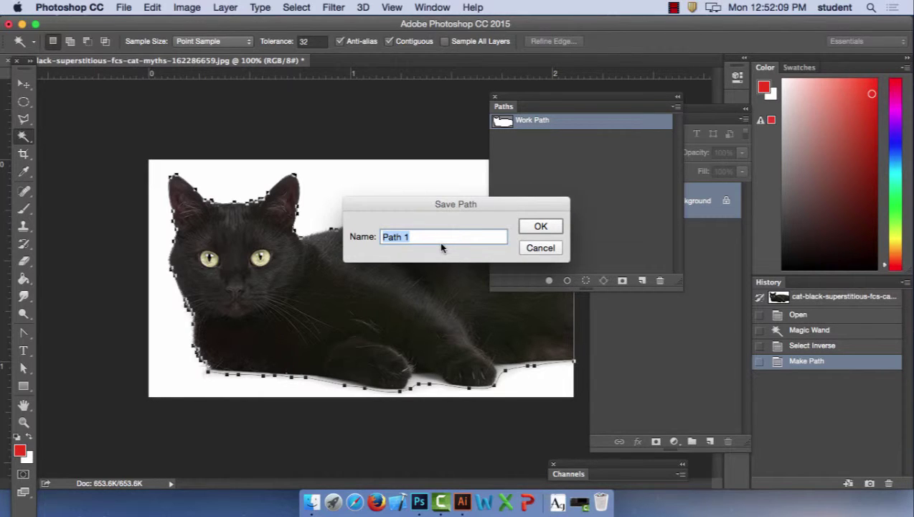
{"action": "type", "text": "cat"}
{"action": "left_click", "coordinate": [548, 228]}
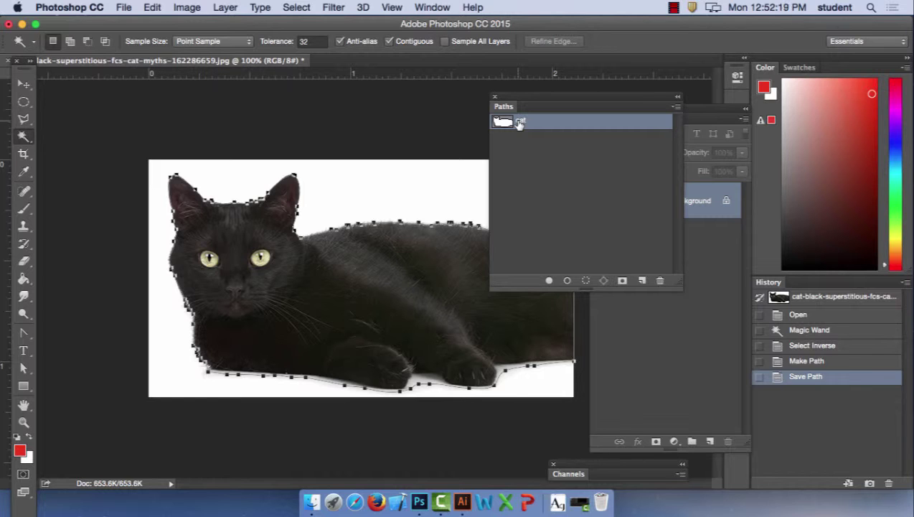
- Switch to Illustrator and create a new CMYK document with one artboard, 11 in wide and 14 in high
{"action": "left_click", "coordinate": [463, 501]}
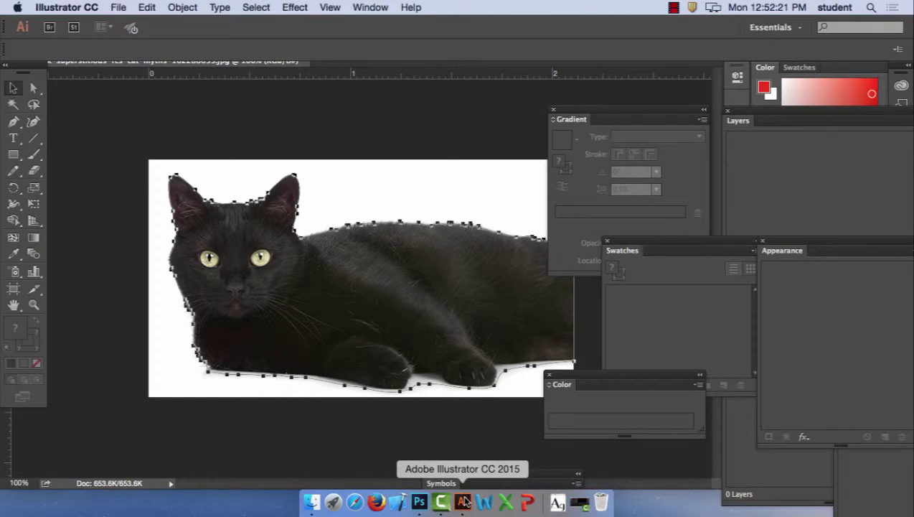
{"action": "left_click", "coordinate": [117, 7]}
{"action": "left_click", "coordinate": [494, 156]}
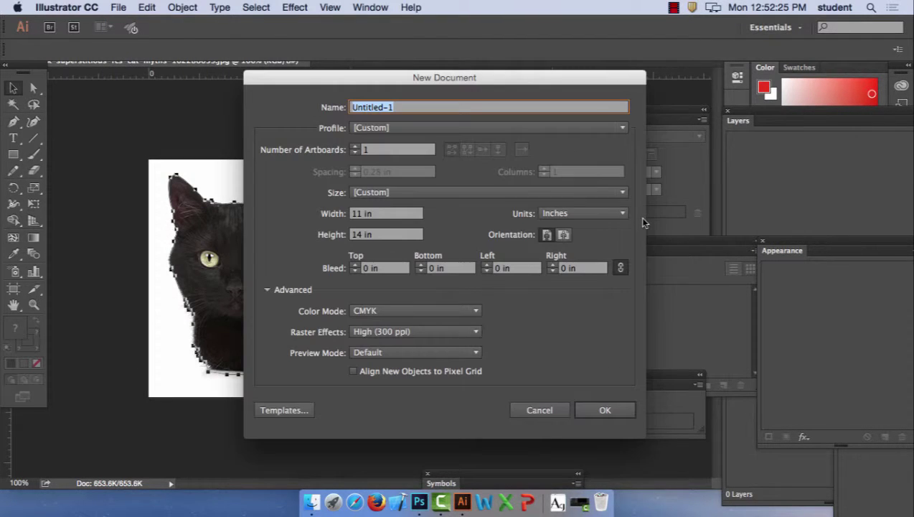
{"action": "left_click", "coordinate": [605, 410]}
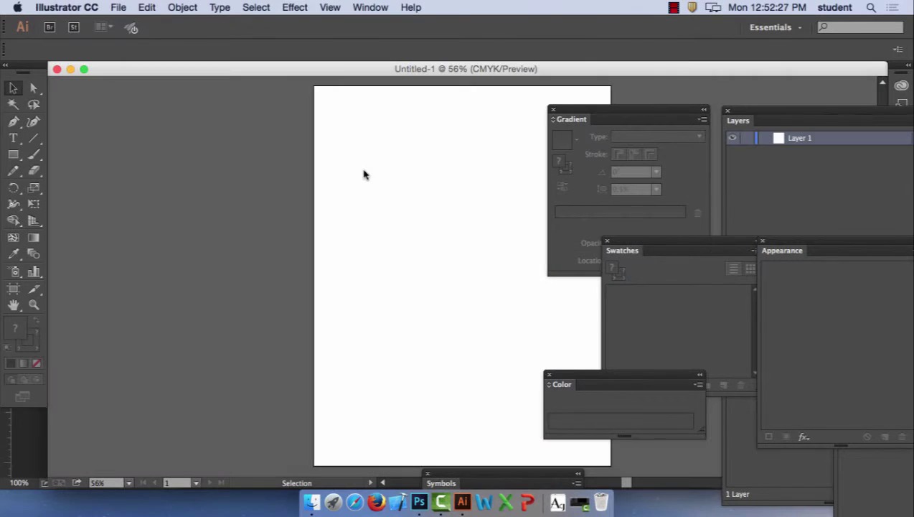
- Paste the copied cat path using the Compound Shape (fully editable) option and scale it down to fit within the artboard
{"action": "left_click_drag", "start_coordinate": [454, 175], "coordinate": [288, 167]}
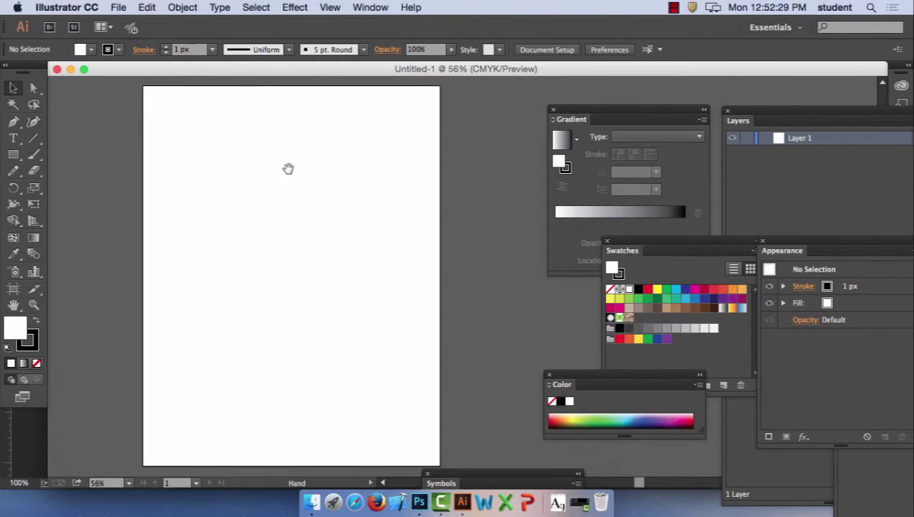
{"action": "key", "text": "super+v"}
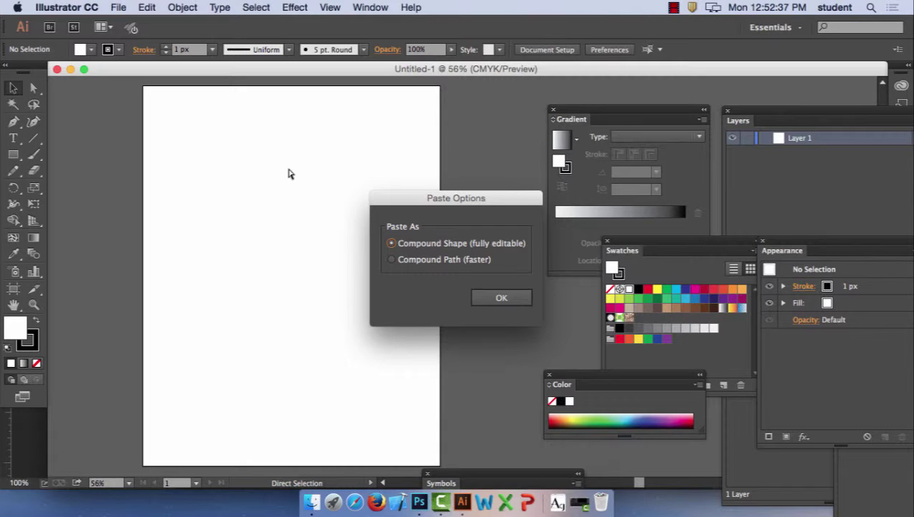
{"action": "left_click", "coordinate": [500, 297]}
{"action": "left_click", "coordinate": [495, 297]}
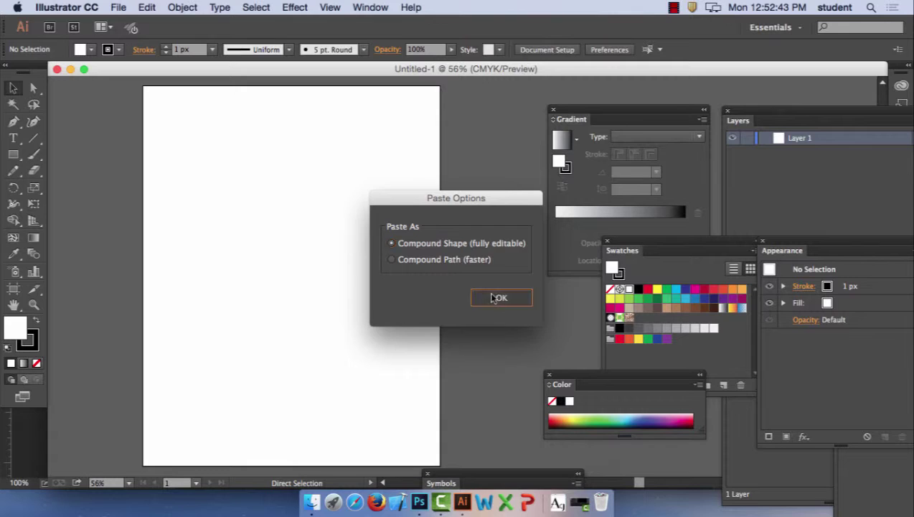
{"action": "left_click_drag", "start_coordinate": [466, 273], "coordinate": [425, 257]}
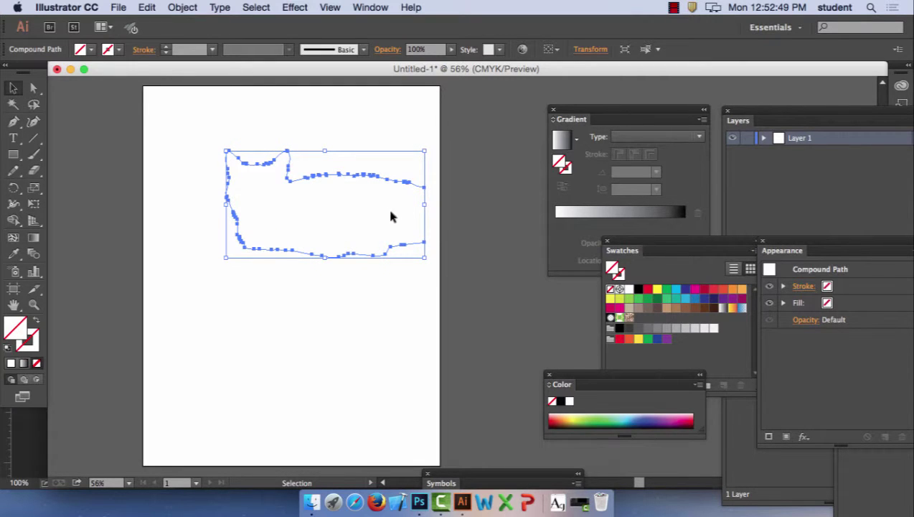
- Fill the pasted cat path with a crimson red, move it down towards the artboard's middle and deselect it
{"action": "double_click", "coordinate": [18, 327]}
{"action": "left_click_drag", "start_coordinate": [688, 307], "coordinate": [707, 223]}
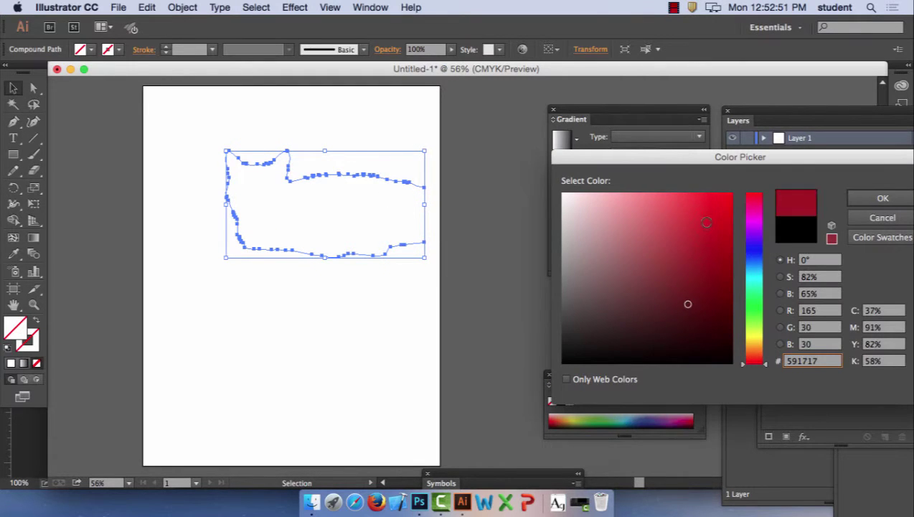
{"action": "left_click", "coordinate": [889, 202]}
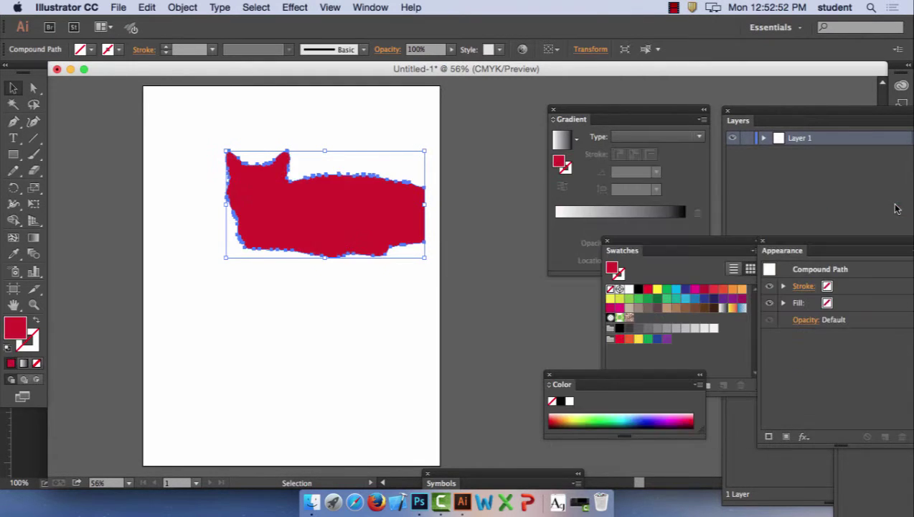
{"action": "left_click", "coordinate": [344, 139]}
{"action": "left_click_drag", "start_coordinate": [355, 201], "coordinate": [318, 244]}
{"action": "left_click", "coordinate": [335, 144]}
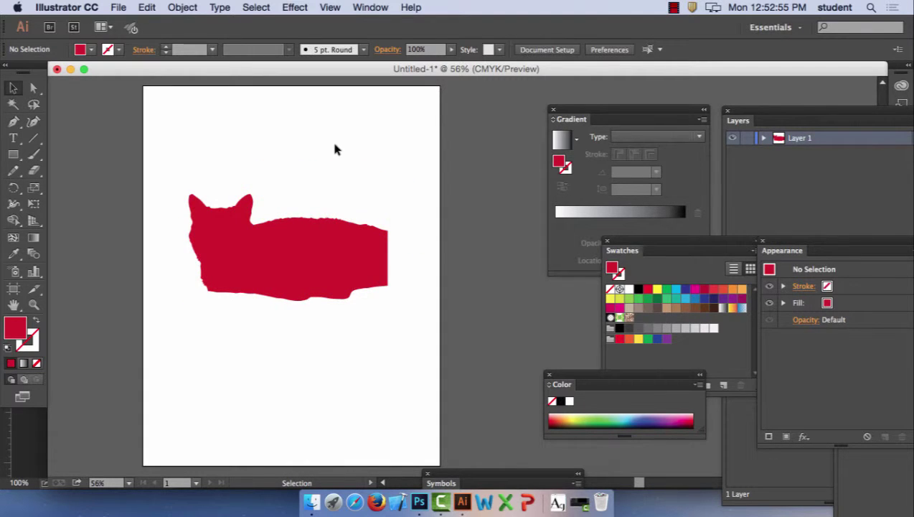
- Examine the outline of the red cat silhouette up close
{"action": "key", "text": "super+equal"}
{"action": "key", "text": "super+equal"}
{"action": "key", "text": "super+equal"}
{"action": "key", "text": "super+equal"}
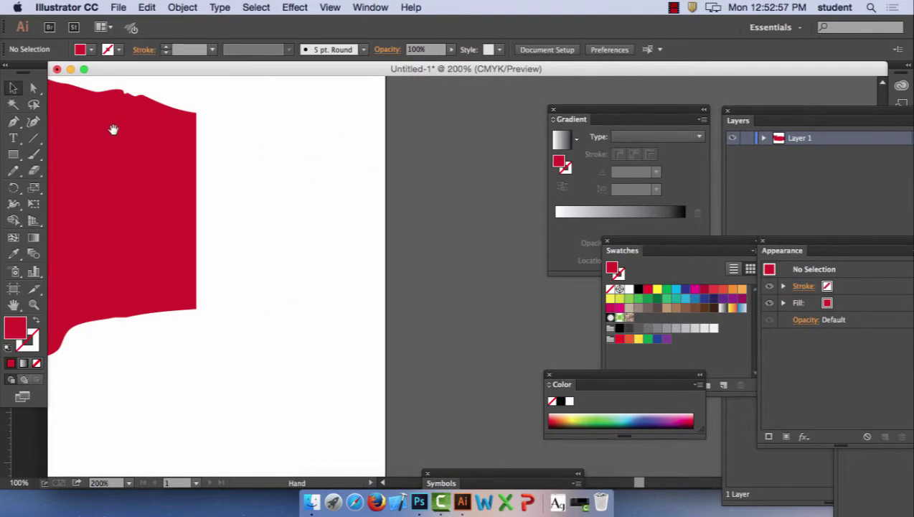
{"action": "left_click_drag", "start_coordinate": [112, 129], "coordinate": [490, 184]}
{"action": "key", "text": "super+minus"}
{"action": "key", "text": "super+minus"}
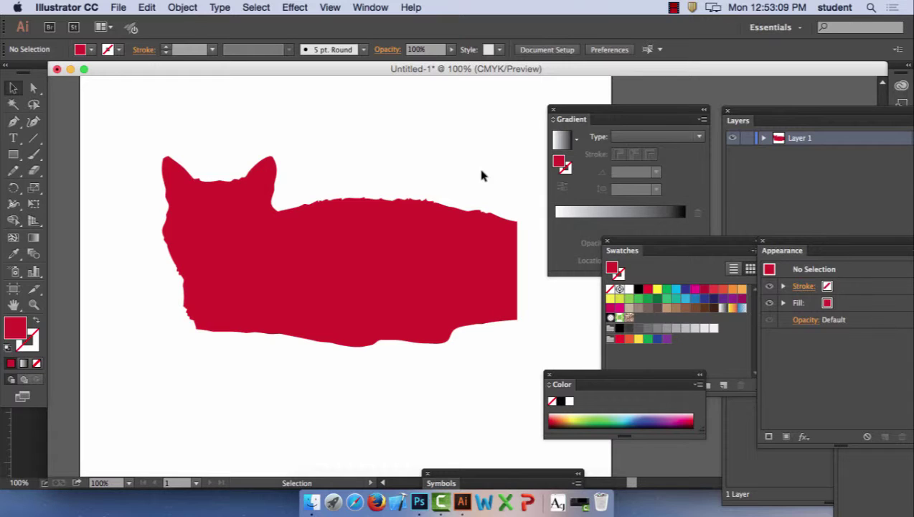
- Switch to Firefox and open the website zircon.com
{"action": "left_click", "coordinate": [376, 502]}
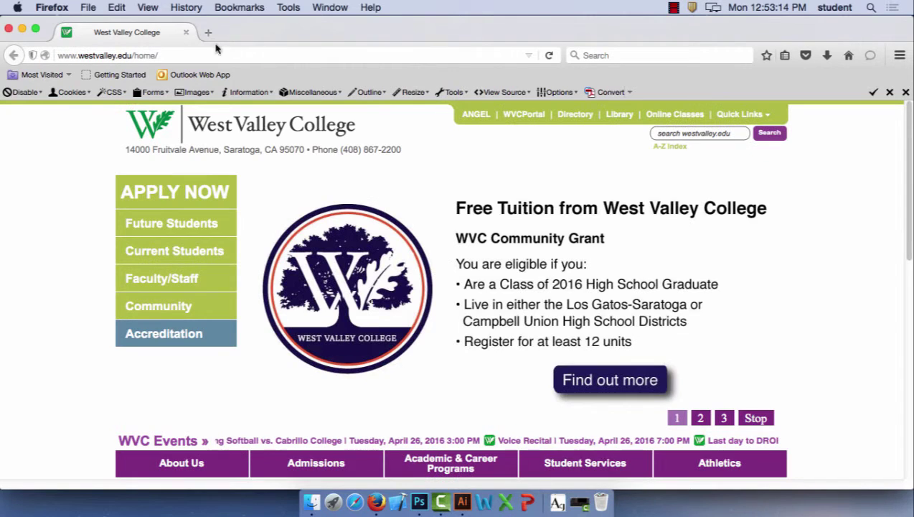
{"action": "left_click", "coordinate": [193, 54]}
{"action": "key", "text": "super+a"}
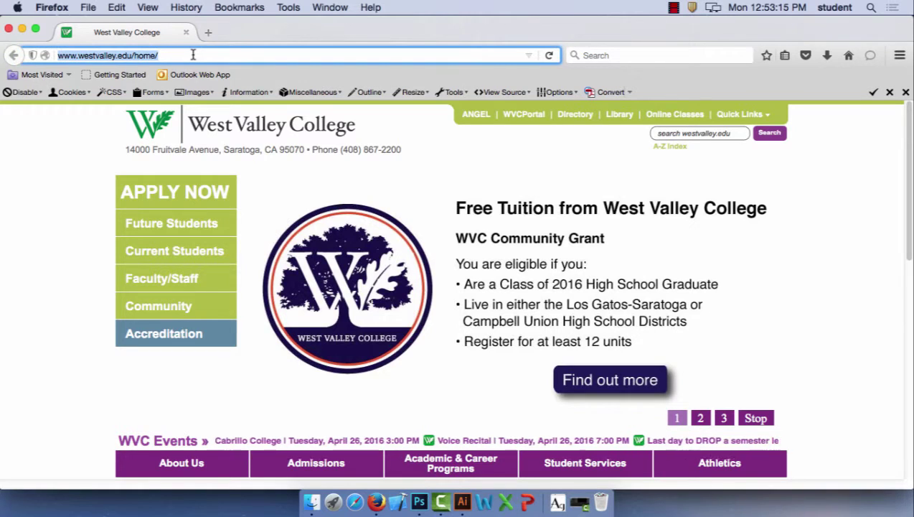
{"action": "type", "text": "zircon.com"}
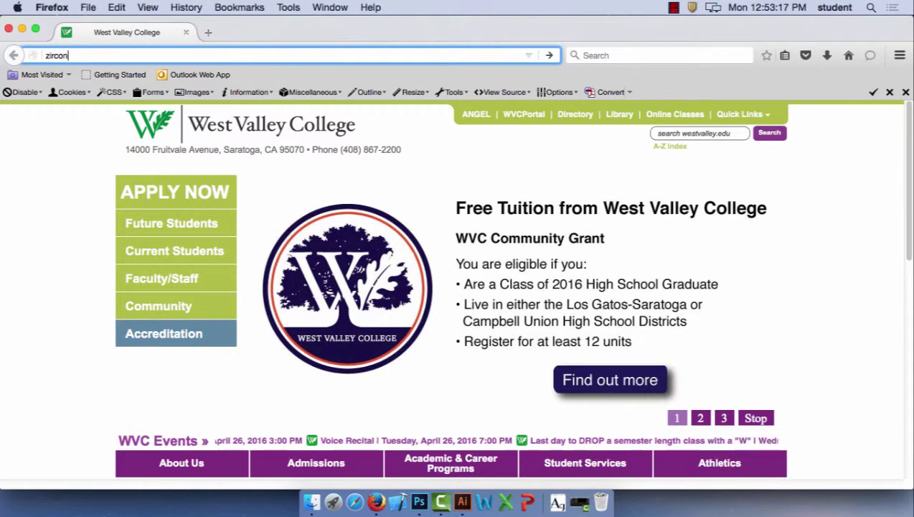
{"action": "key", "text": "Return"}
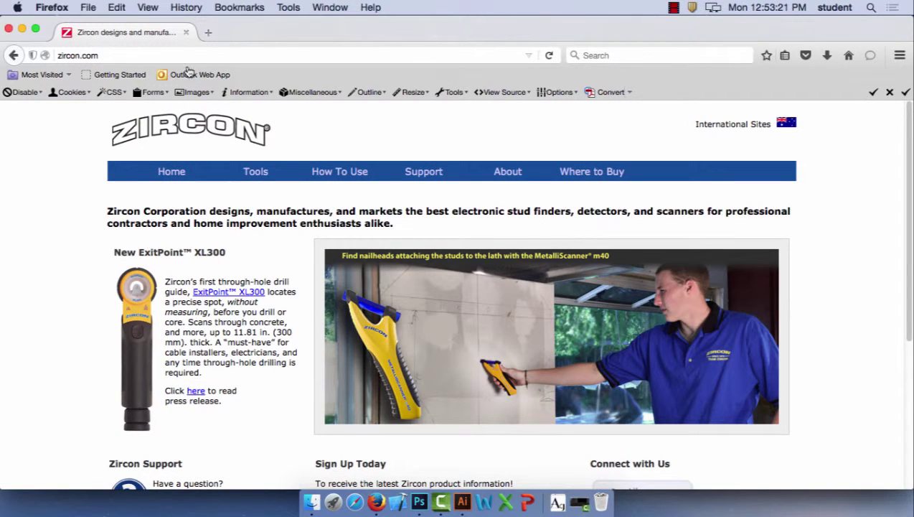
- Open the MultiScanner HD800 OneStep product page from the site's HD Series stud finders
{"action": "mouse_move", "coordinate": [257, 172]}
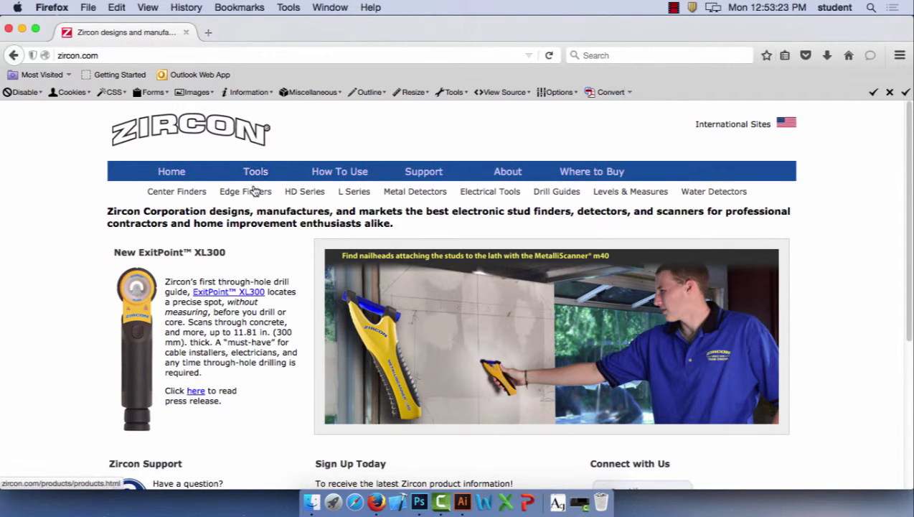
{"action": "left_click", "coordinate": [291, 193]}
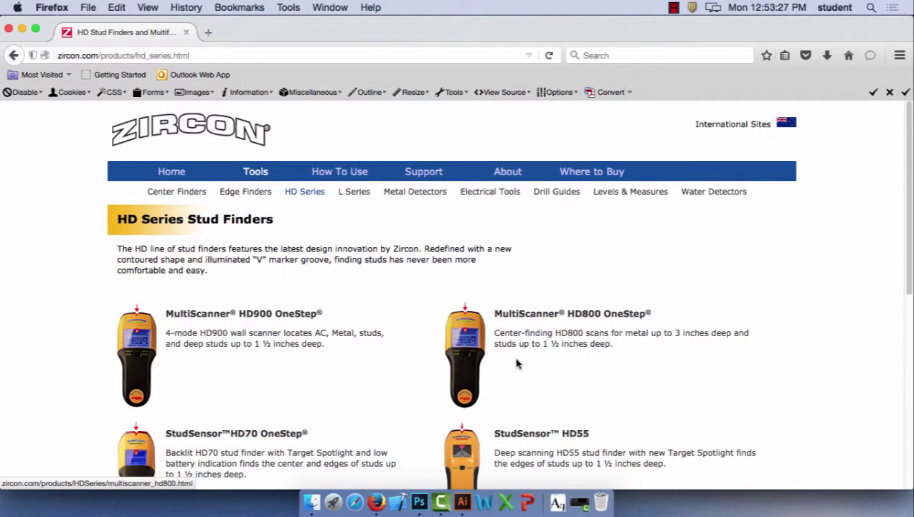
{"action": "scroll", "coordinate": [533, 373], "scroll_direction": "down", "scroll_amount": 3}
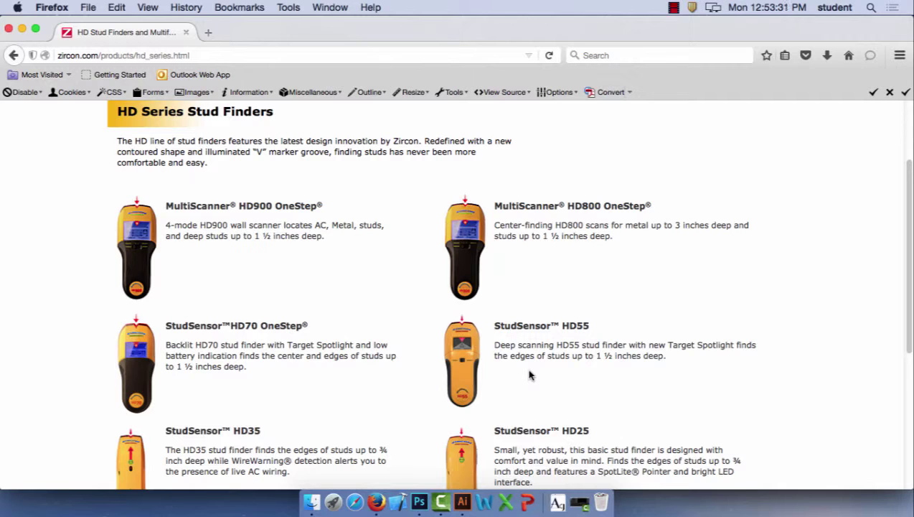
{"action": "left_click", "coordinate": [467, 261]}
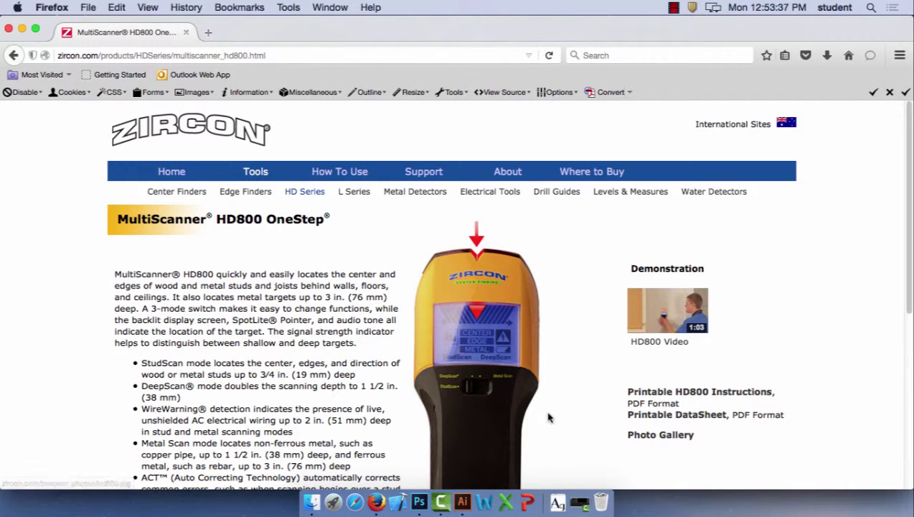
- Open the HD800 product photo hd800.jpg in its own tab and copy the image
{"action": "scroll", "coordinate": [505, 358], "scroll_direction": "down", "scroll_amount": 5}
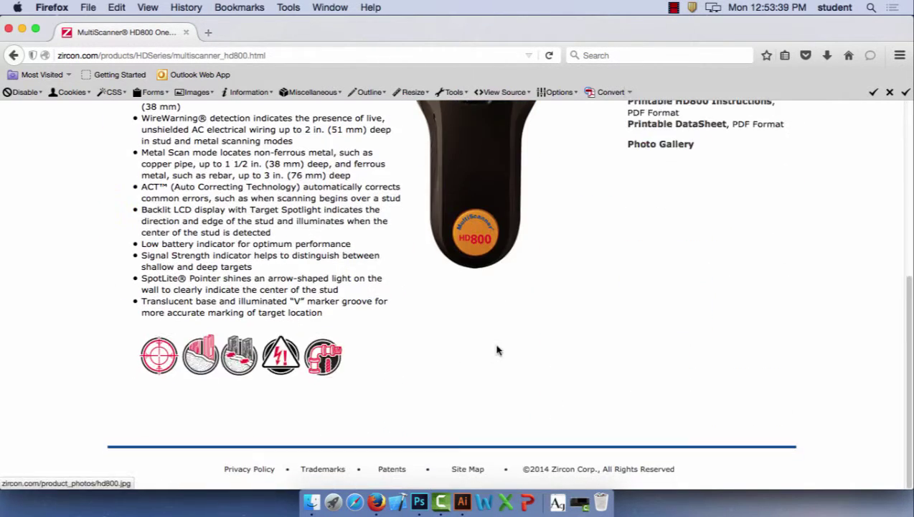
{"action": "left_click_drag", "start_coordinate": [496, 348], "coordinate": [492, 146]}
{"action": "left_click", "coordinate": [553, 251]}
{"action": "left_click", "coordinate": [488, 190]}
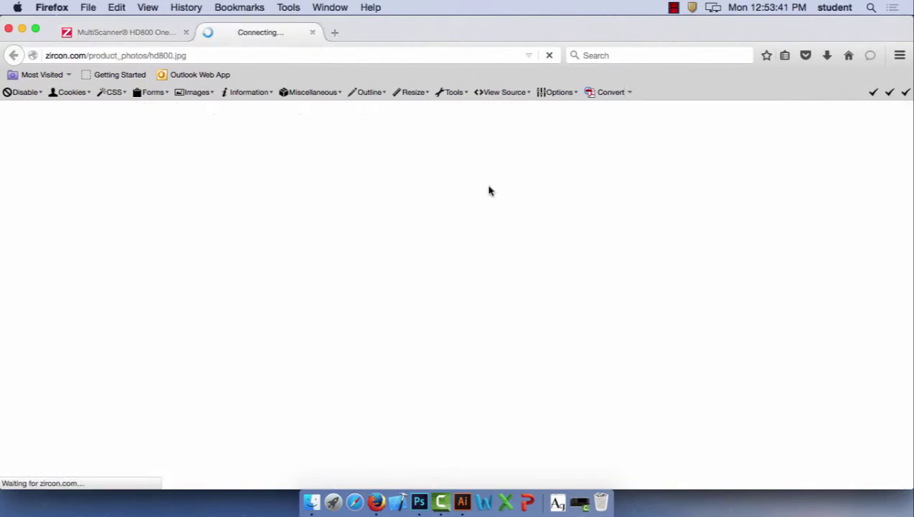
{"action": "right_click", "coordinate": [446, 189]}
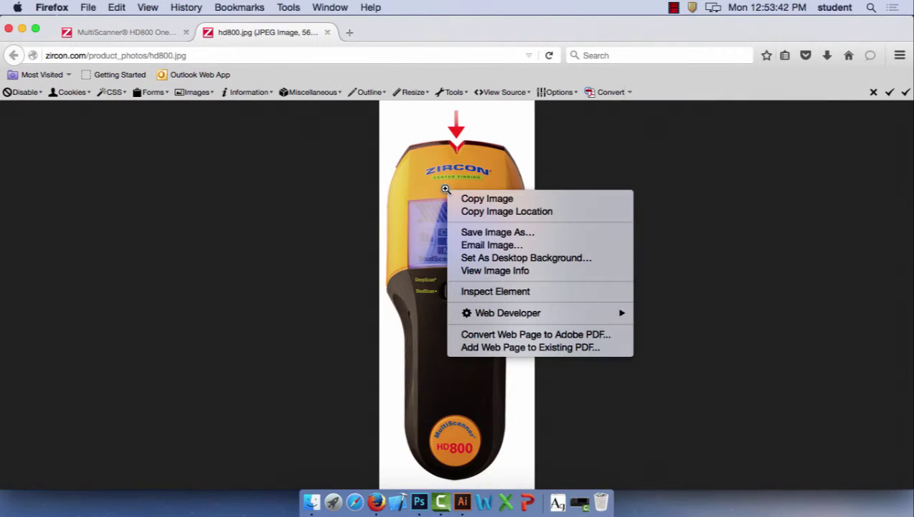
{"action": "left_click", "coordinate": [506, 200]}
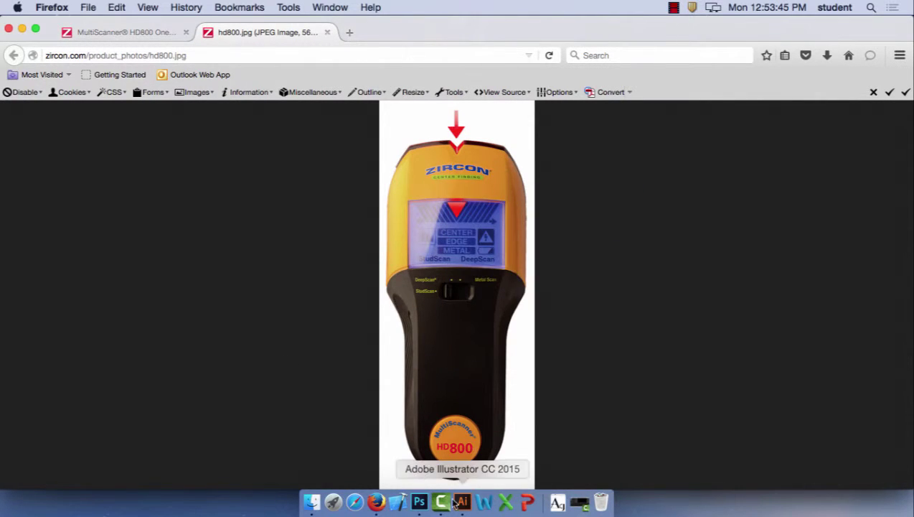
- Switch to Photoshop, create a new document with the default settings and paste the copied stud finder photo into it
{"action": "left_click", "coordinate": [420, 503]}
{"action": "left_click", "coordinate": [124, 8]}
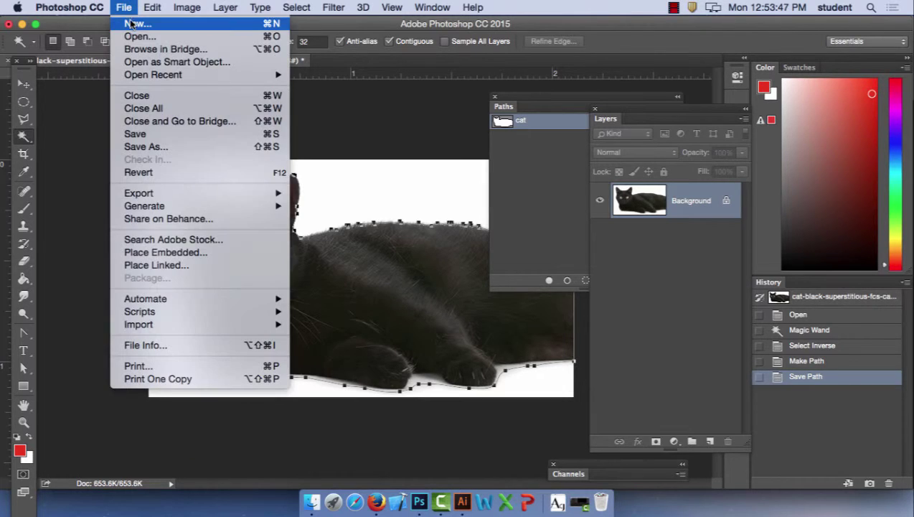
{"action": "left_click", "coordinate": [588, 117]}
{"action": "left_click", "coordinate": [602, 94]}
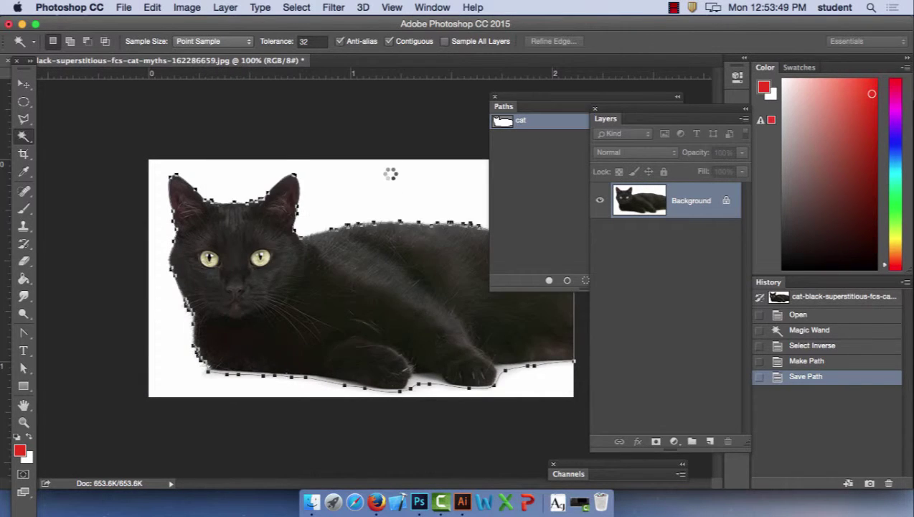
{"action": "key", "text": "super+v"}
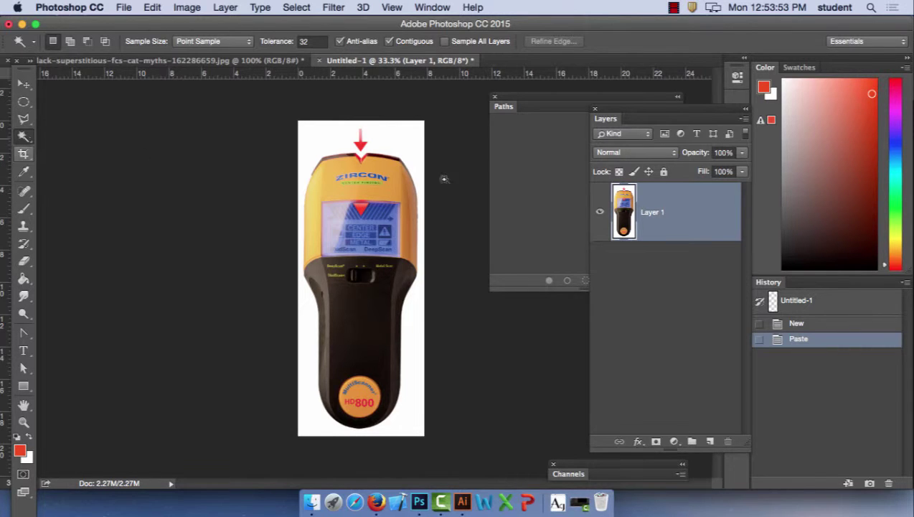
- Select the white background around the stud finder with the Magic Wand and invert the selection
{"action": "left_click", "coordinate": [407, 141]}
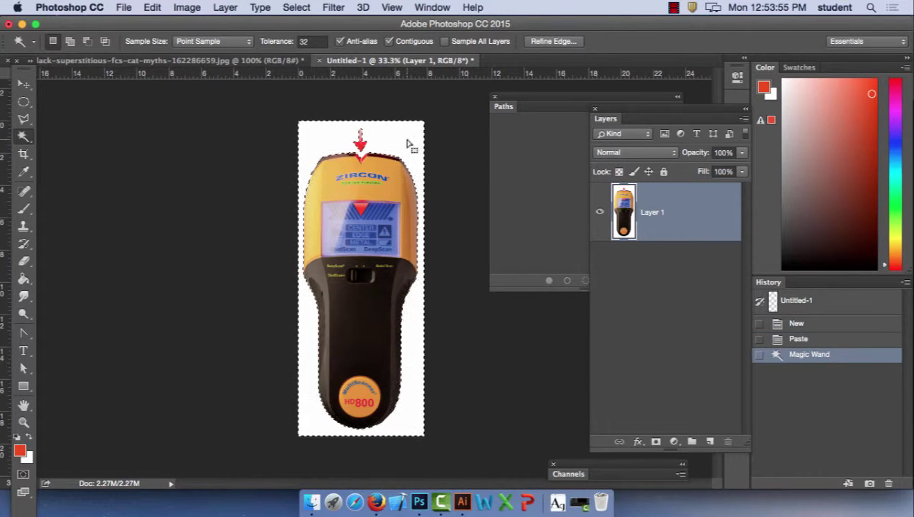
{"action": "left_click", "coordinate": [296, 7]}
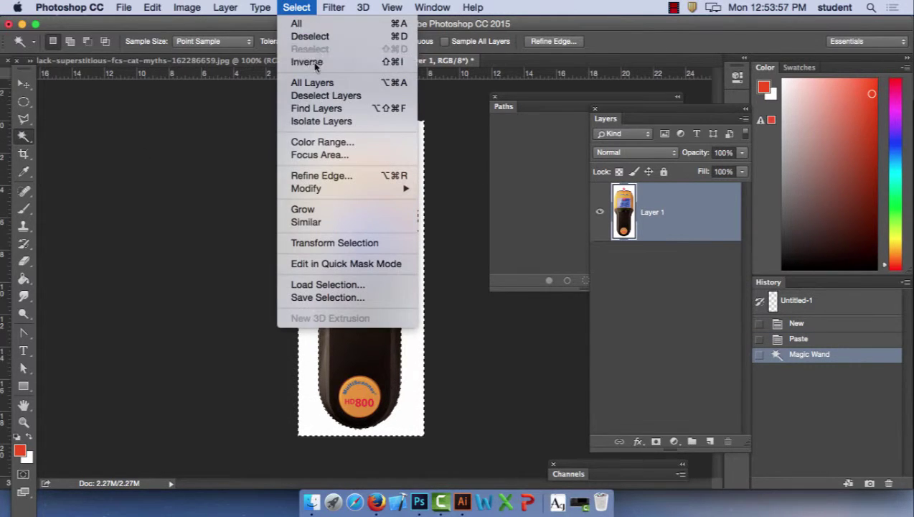
{"action": "left_click", "coordinate": [314, 63]}
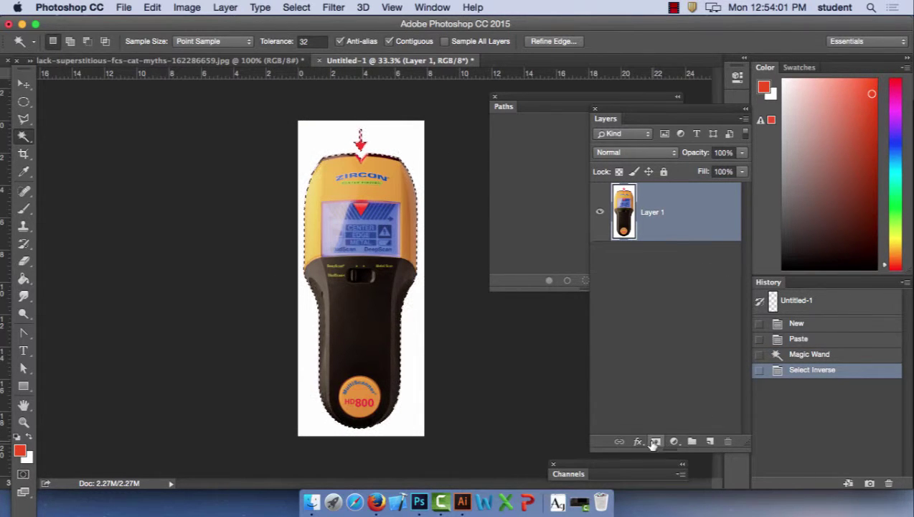
- Try converting the stud finder selection directly into a work path, and undo the conversion
{"action": "left_click", "coordinate": [546, 164]}
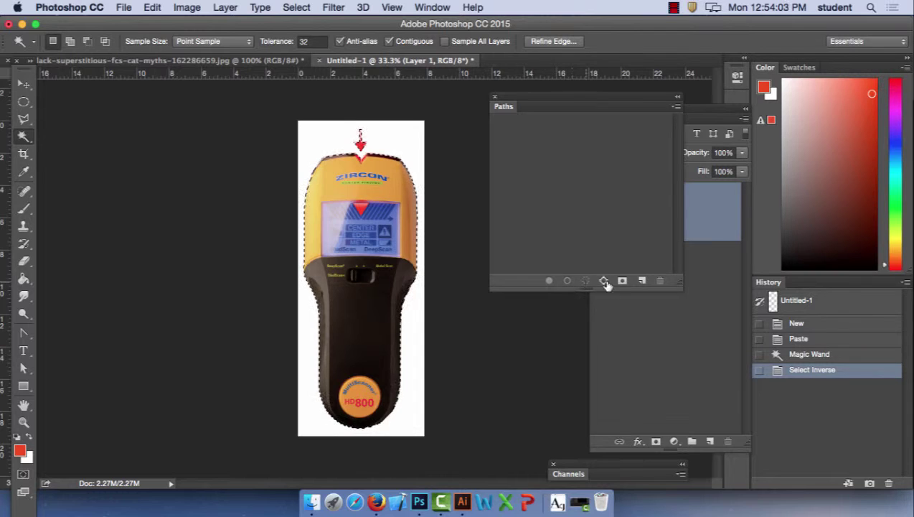
{"action": "left_click", "coordinate": [604, 281]}
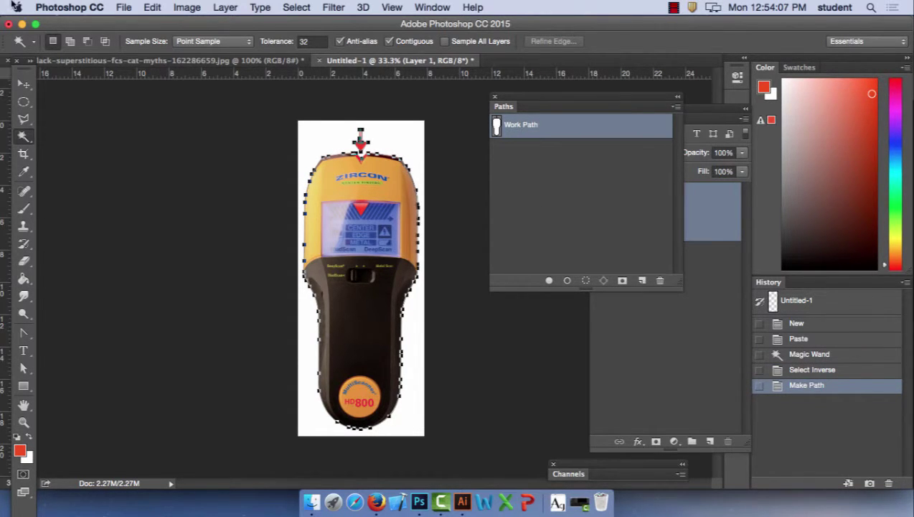
{"action": "left_click", "coordinate": [148, 8]}
{"action": "left_click", "coordinate": [156, 26]}
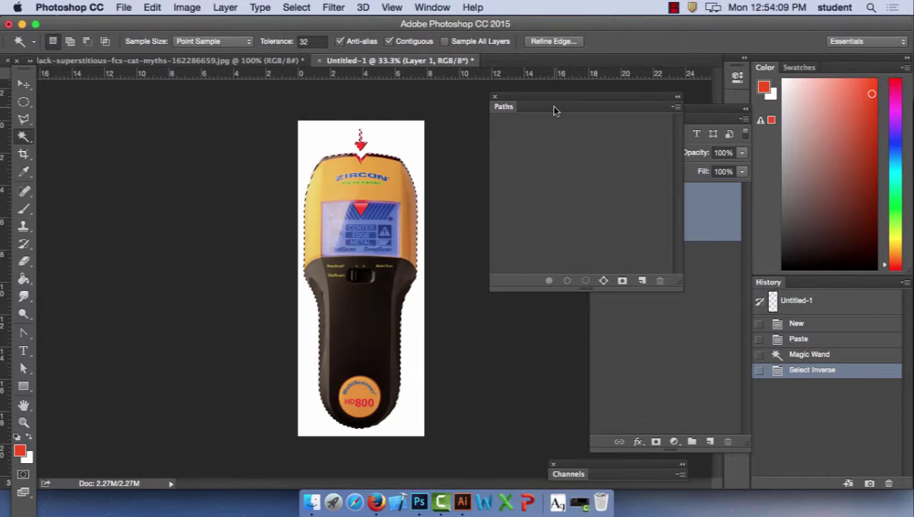
- Make a work path from the stud finder selection with a tolerance of 3 pixels
{"action": "left_click", "coordinate": [676, 106]}
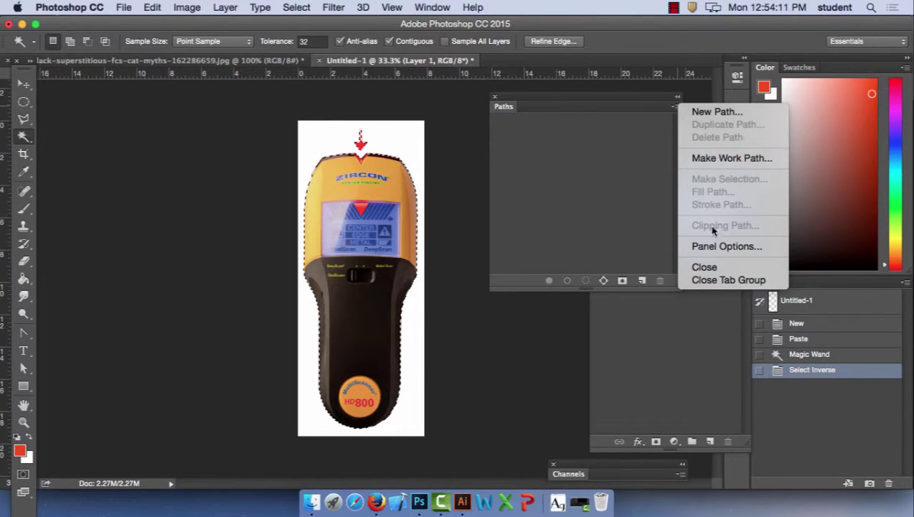
{"action": "left_click", "coordinate": [730, 157]}
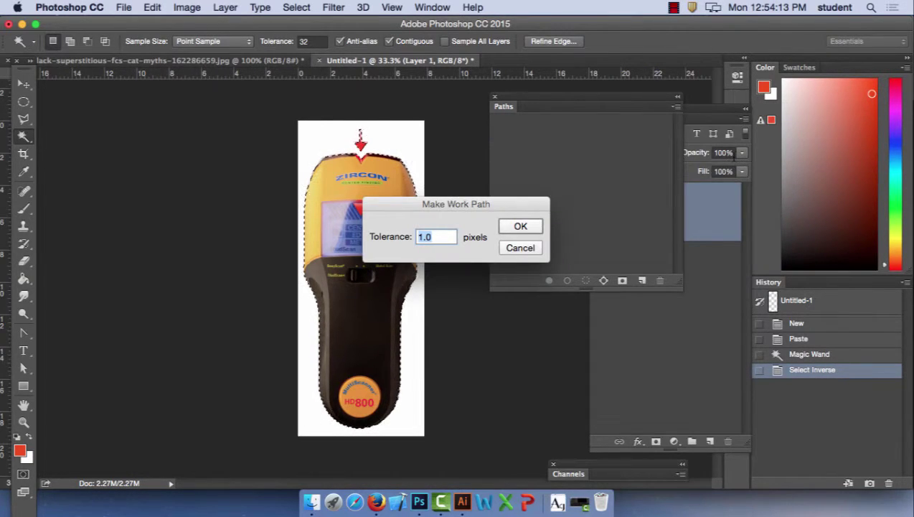
{"action": "type", "text": "3"}
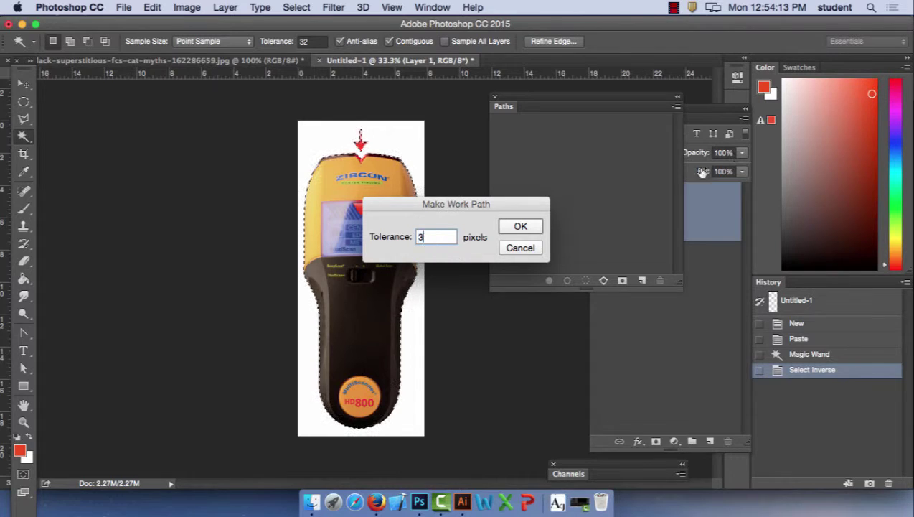
{"action": "left_click", "coordinate": [522, 226]}
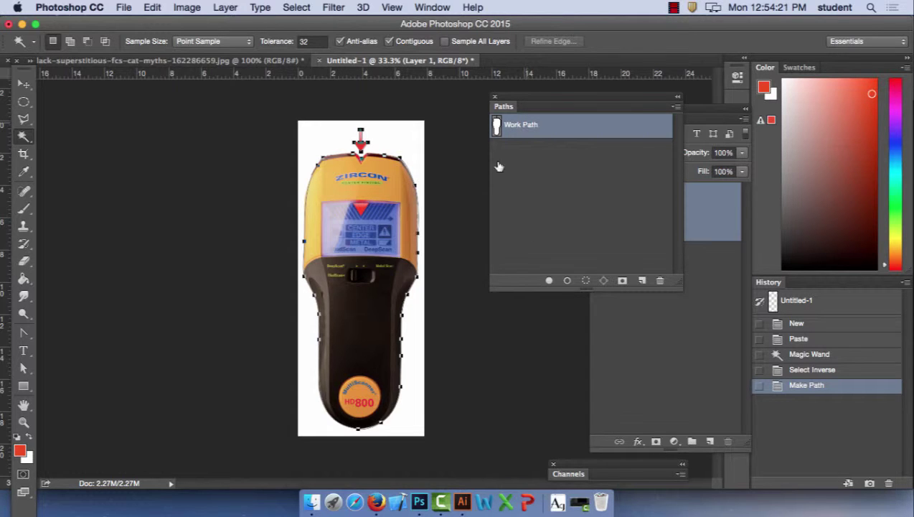
- Switch to Illustrator, create an 11 by 14 in document with the default settings and paste the stud finder path as a compound shape
{"action": "left_click", "coordinate": [463, 503]}
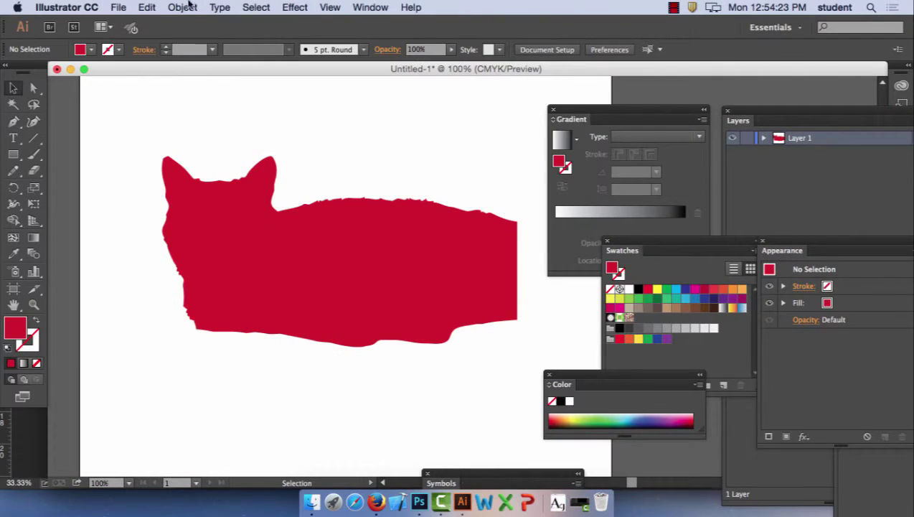
{"action": "left_click", "coordinate": [117, 7]}
{"action": "key", "text": "super+n"}
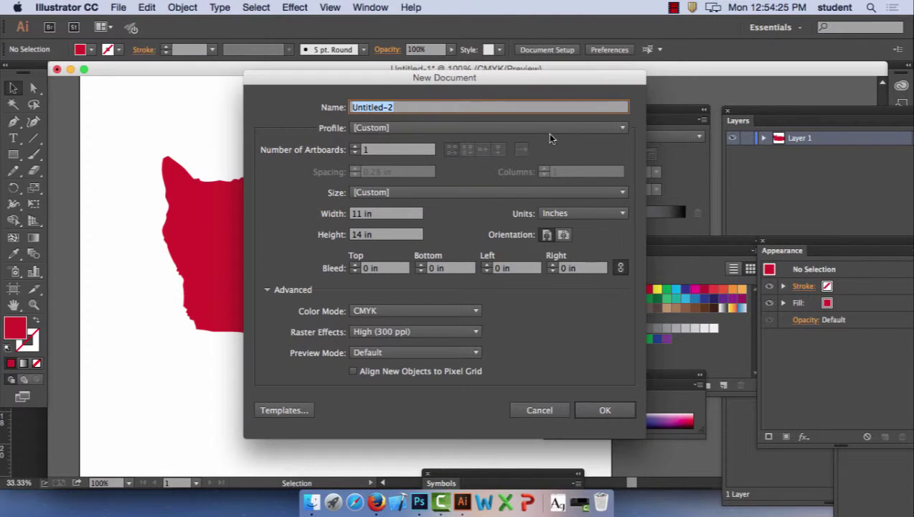
{"action": "left_click", "coordinate": [602, 408]}
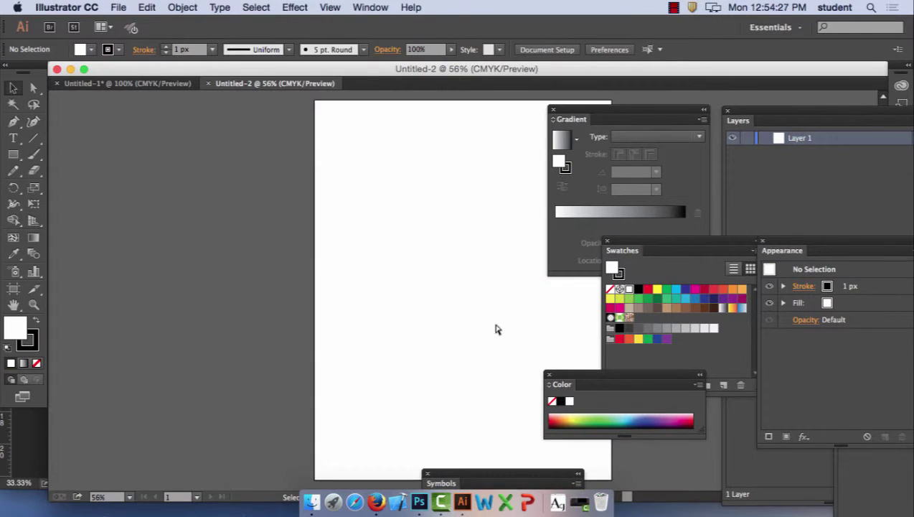
{"action": "key", "text": "super+v"}
{"action": "left_click", "coordinate": [502, 299]}
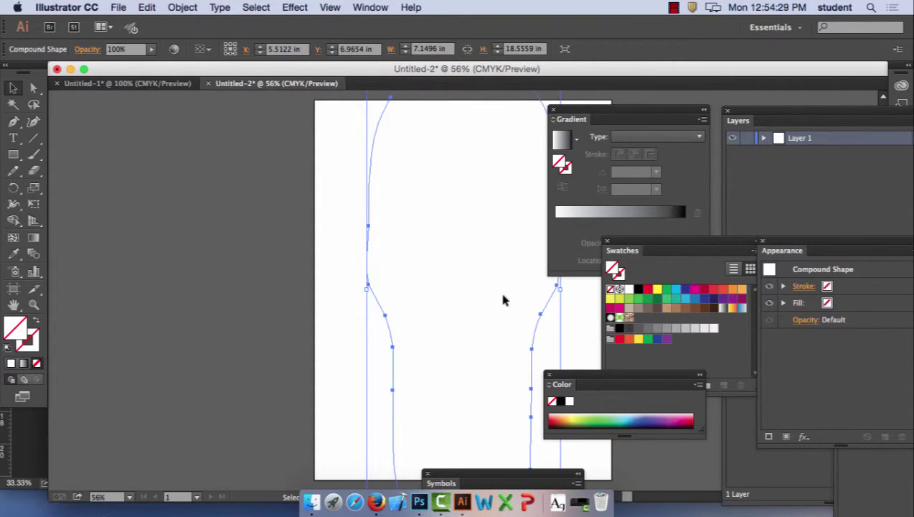
- Scale the pasted stud finder outline down to about 4.19 by 10.86 in so it fits the artboard
{"action": "key", "text": "super+minus"}
{"action": "key", "text": "super+minus"}
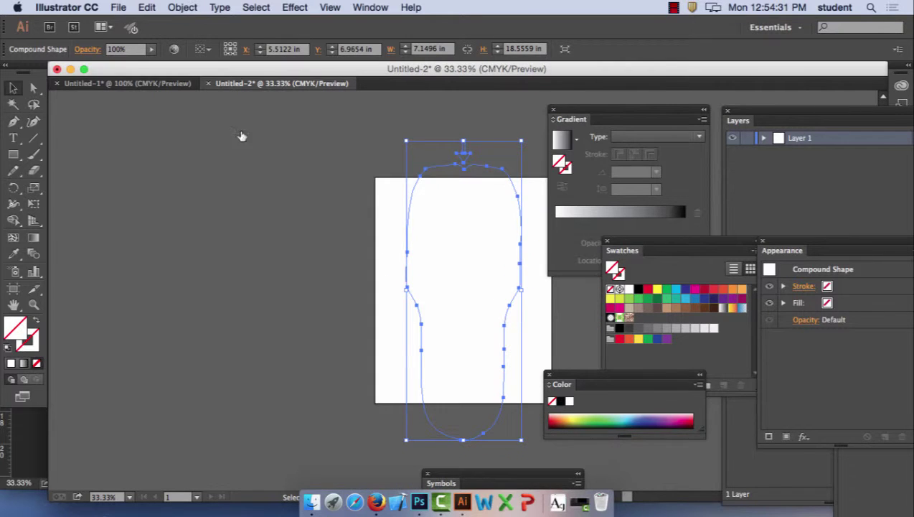
{"action": "left_click", "coordinate": [16, 87]}
{"action": "left_click_drag", "start_coordinate": [521, 141], "coordinate": [505, 206]}
- Fill the stud finder shape with black (000000) and deselect it
{"action": "double_click", "coordinate": [22, 327]}
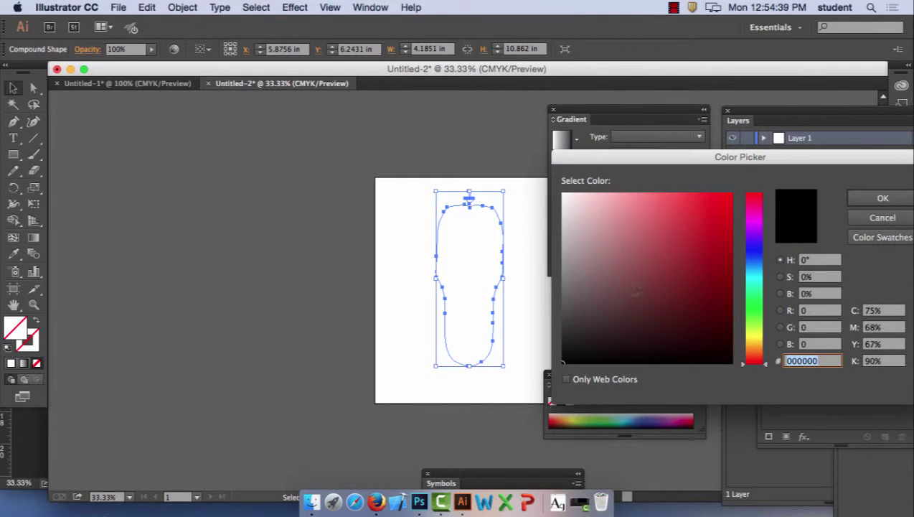
{"action": "left_click", "coordinate": [893, 200]}
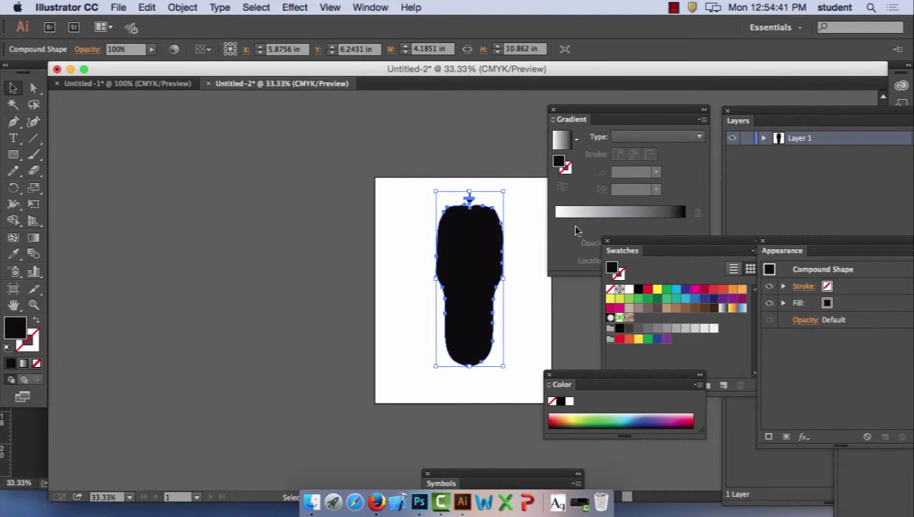
{"action": "left_click", "coordinate": [531, 246]}
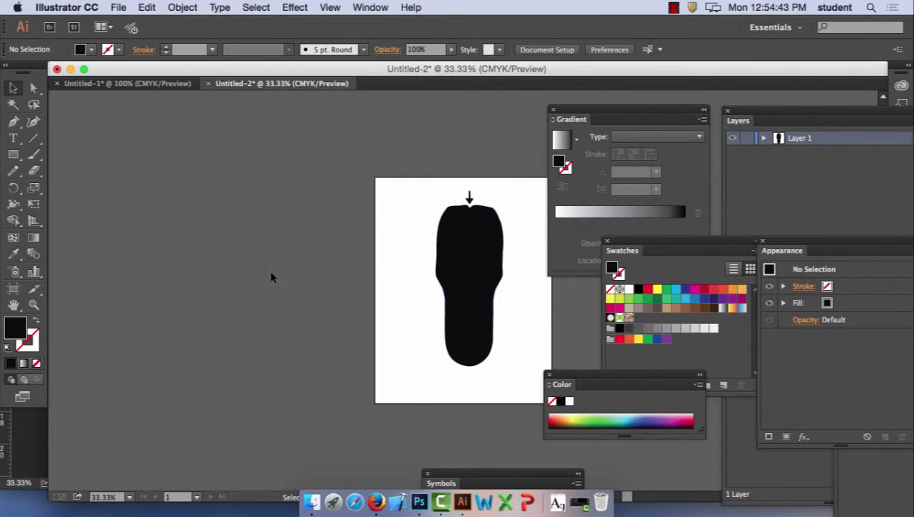
- Draw a rectangle for the display on the upper part of the stud finder body and fill it white
{"action": "left_click", "coordinate": [13, 154]}
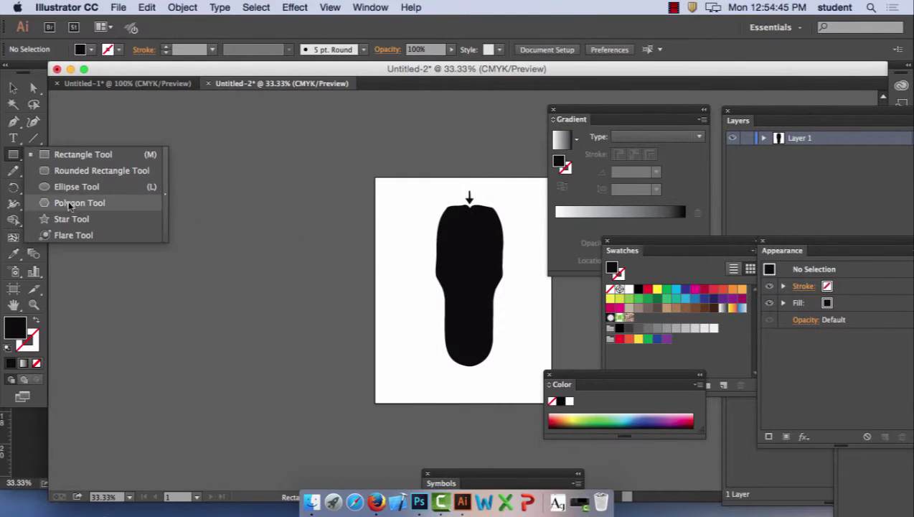
{"action": "left_click", "coordinate": [85, 157]}
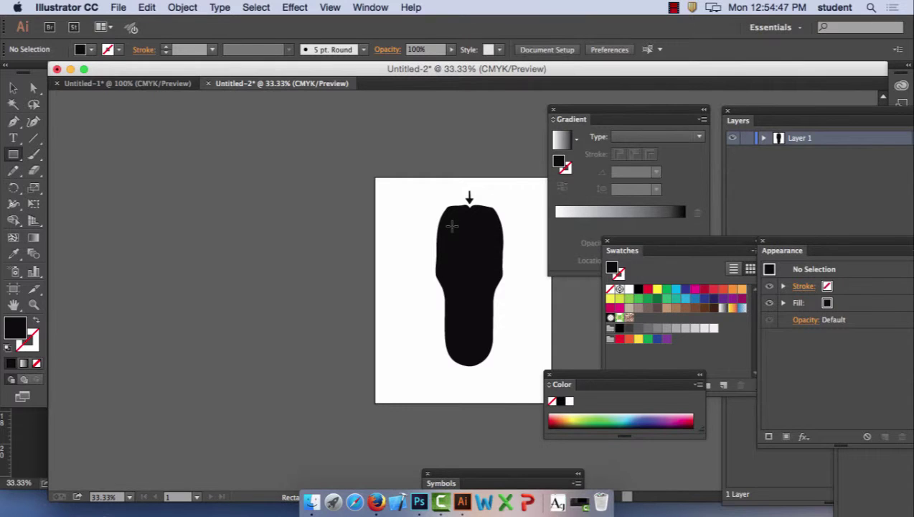
{"action": "left_click_drag", "start_coordinate": [453, 226], "coordinate": [493, 251]}
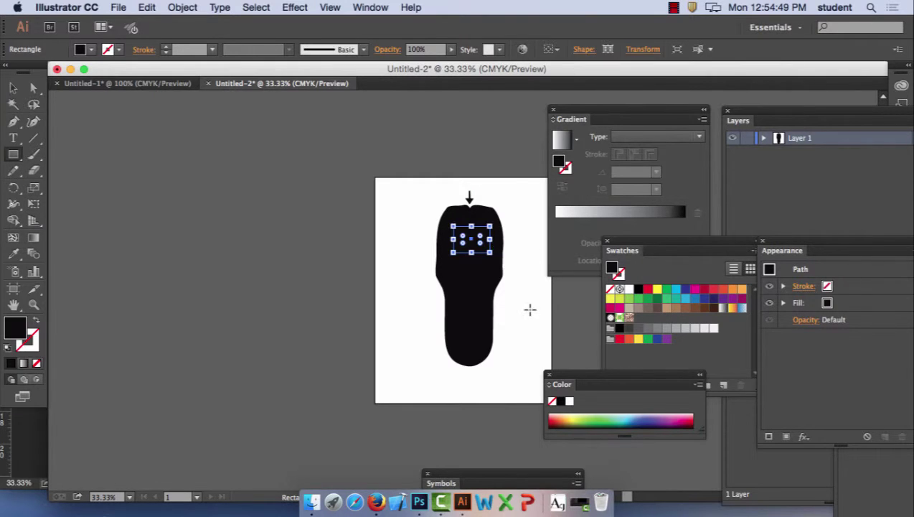
{"action": "double_click", "coordinate": [15, 327]}
{"action": "left_click_drag", "start_coordinate": [588, 214], "coordinate": [564, 194]}
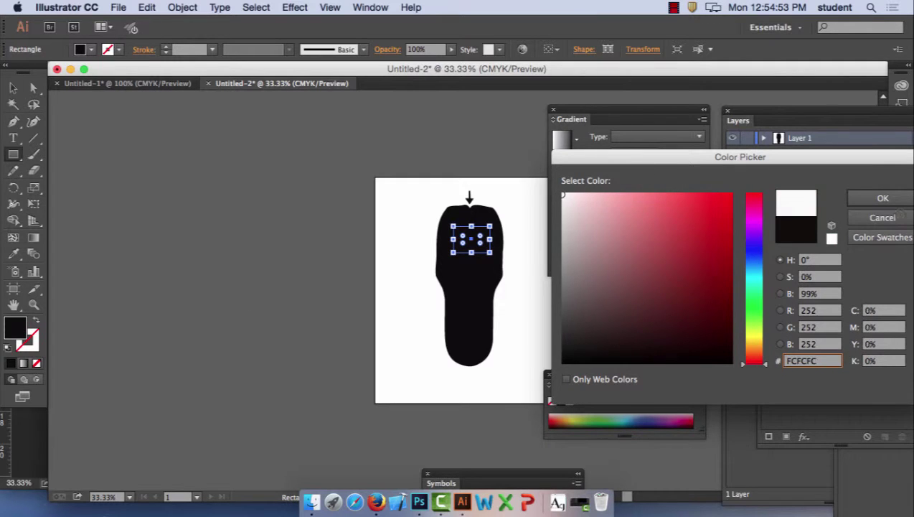
{"action": "left_click", "coordinate": [883, 200]}
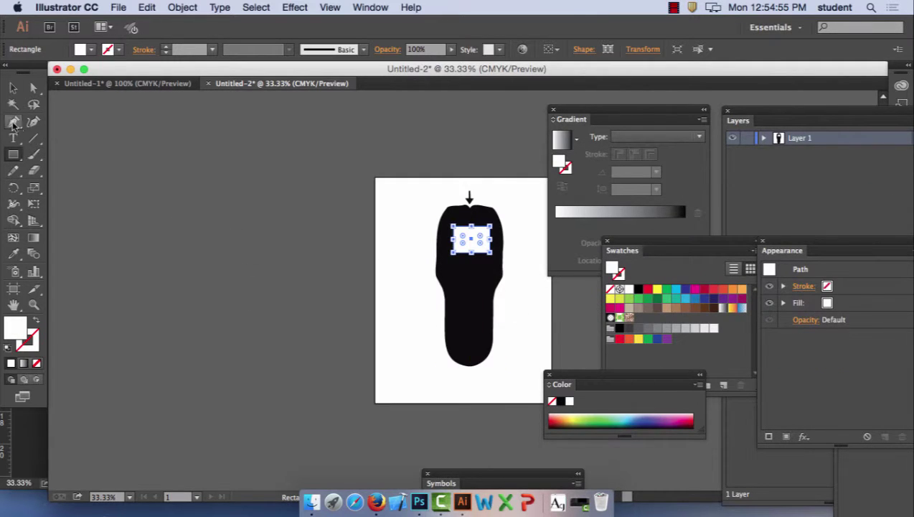
- Draw a small upright white rounded rectangle just below the display as the switch, and deselect it
{"action": "left_click_drag", "start_coordinate": [13, 155], "coordinate": [79, 172]}
{"action": "left_click_drag", "start_coordinate": [458, 269], "coordinate": [467, 286]}
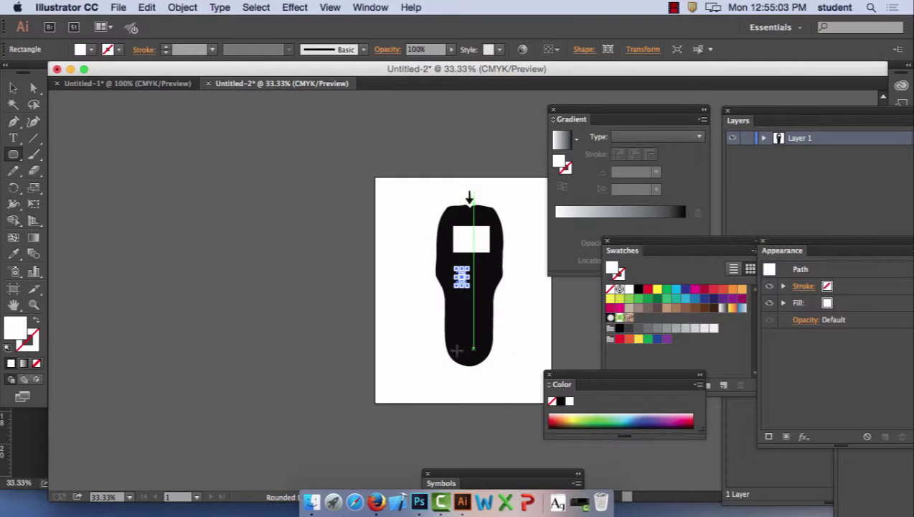
{"action": "left_click", "coordinate": [13, 87]}
{"action": "left_click", "coordinate": [212, 270]}
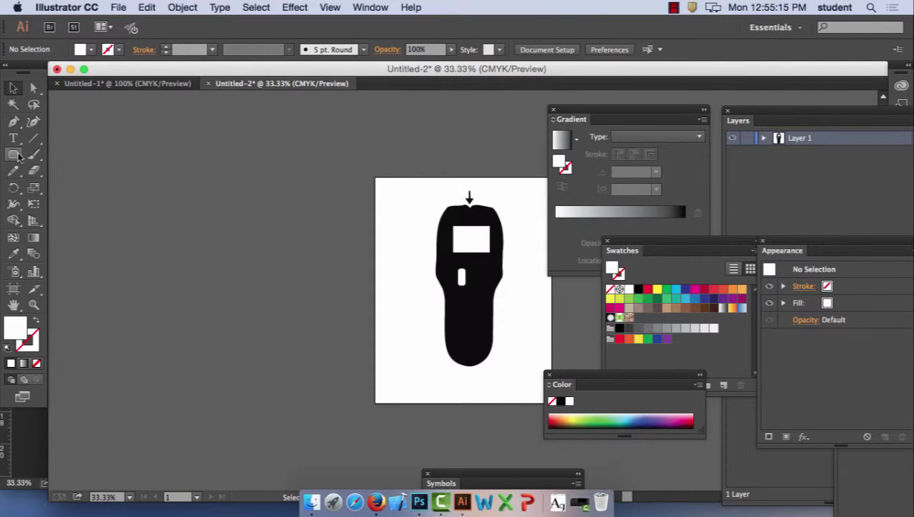
- Draw a rectangle about 2.25 by 1.59 in over the switch and send it backward one level
{"action": "left_click_drag", "start_coordinate": [19, 157], "coordinate": [65, 153]}
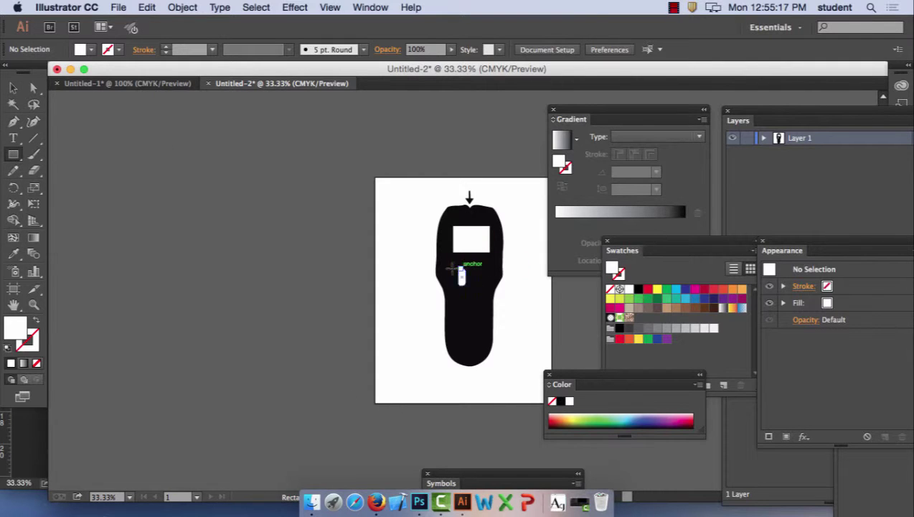
{"action": "mouse_move", "coordinate": [454, 266]}
{"action": "left_mouse_down"}
{"action": "mouse_move", "coordinate": [487, 274]}
{"action": "mouse_move", "coordinate": [492, 293]}
{"action": "left_mouse_up"}
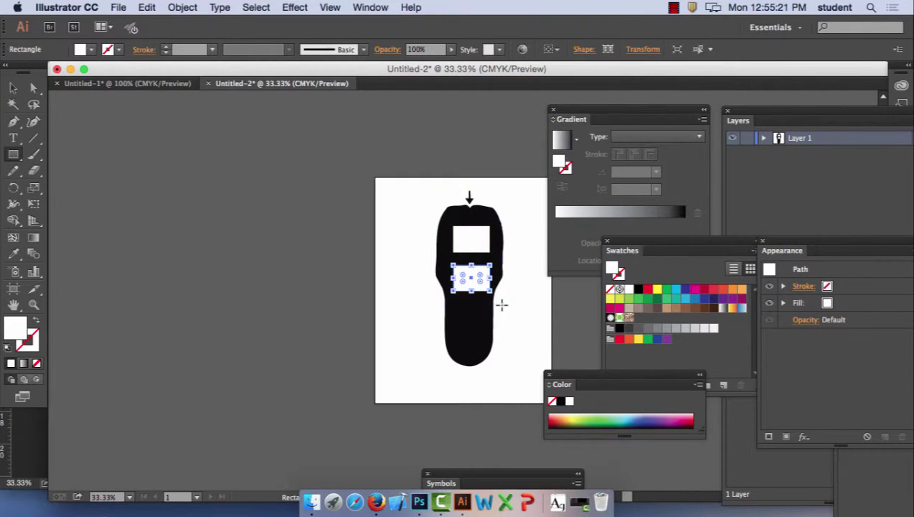
{"action": "left_click", "coordinate": [172, 7]}
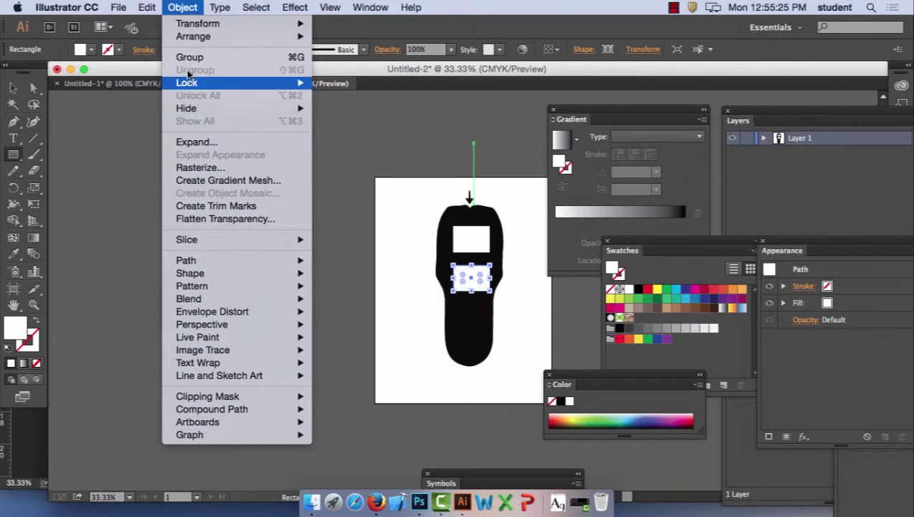
{"action": "mouse_move", "coordinate": [185, 40]}
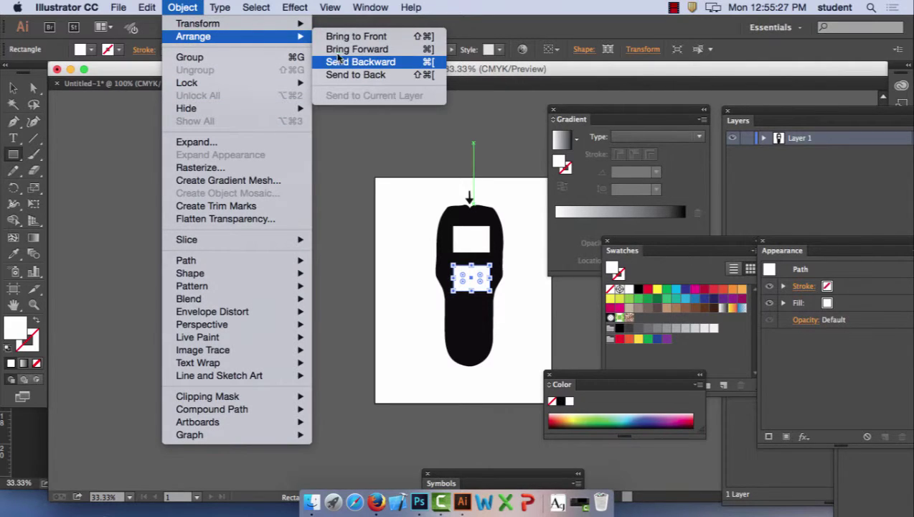
{"action": "left_click", "coordinate": [349, 63]}
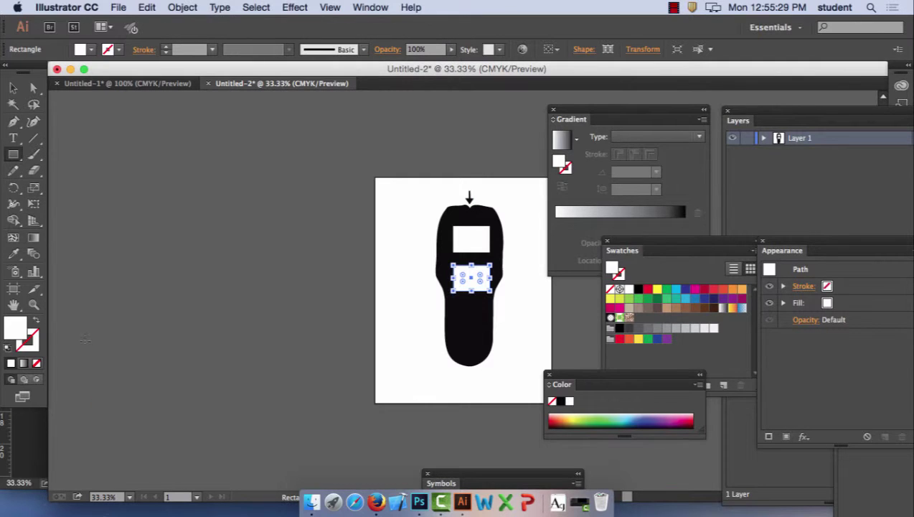
- Fill the rectangle behind the switch with a medium gray and deselect it
{"action": "double_click", "coordinate": [20, 328]}
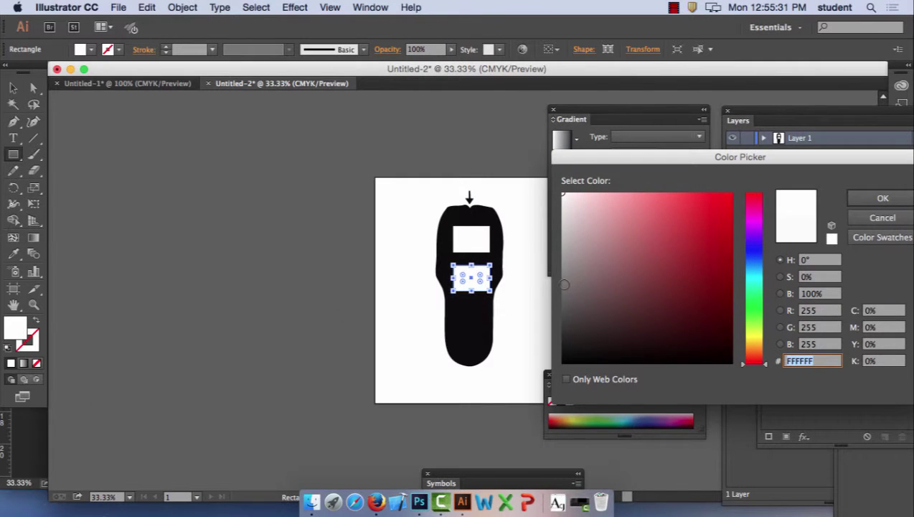
{"action": "left_click", "coordinate": [560, 280]}
{"action": "left_click", "coordinate": [883, 199]}
{"action": "left_click", "coordinate": [247, 198]}
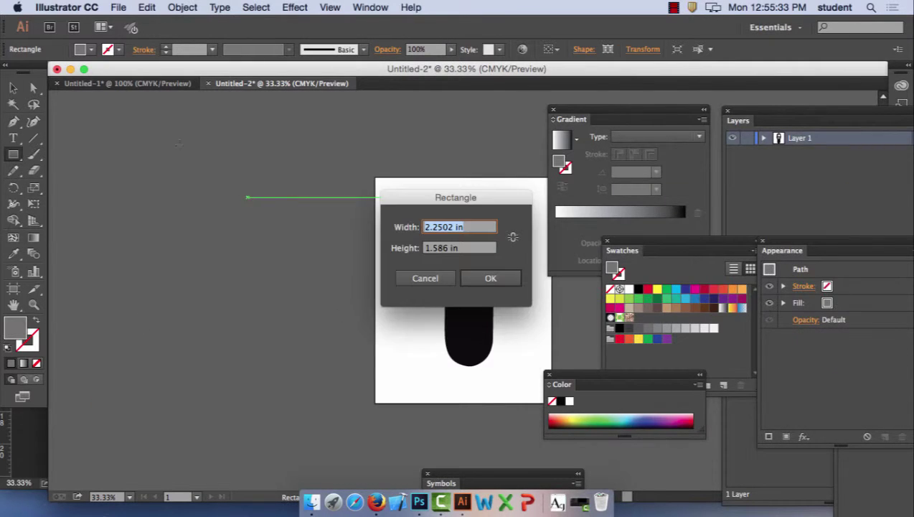
{"action": "left_click", "coordinate": [420, 276]}
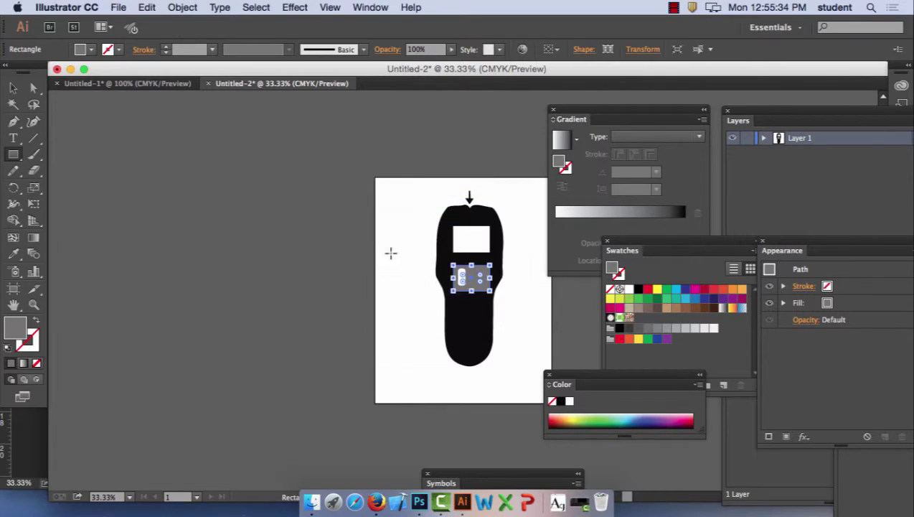
{"action": "left_click", "coordinate": [13, 87]}
{"action": "left_click", "coordinate": [310, 260]}
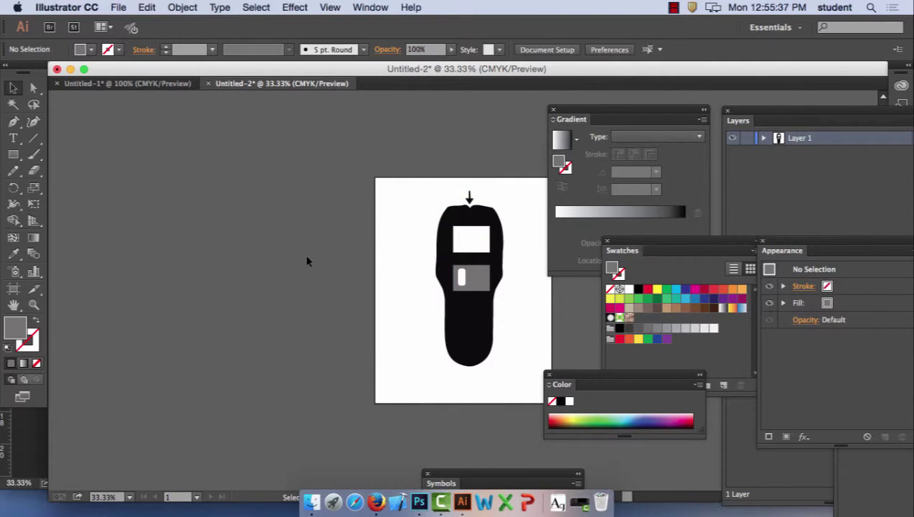
- Simplify the stud finder body's compound shape with 25% curve precision and 0° angle threshold, previewing the result
{"action": "key", "text": "super+equal"}
{"action": "key", "text": "super+equal"}
{"action": "key", "text": "super+equal"}
{"action": "key", "text": "super+equal"}
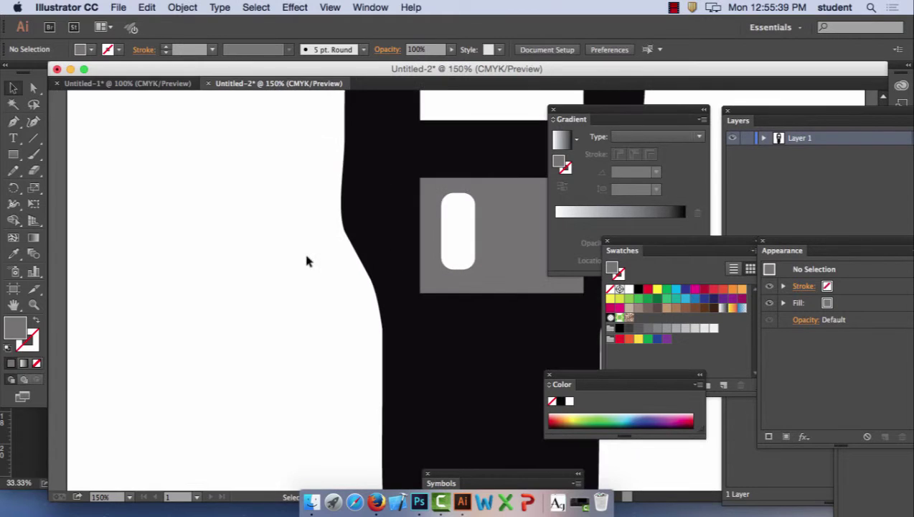
{"action": "left_click_drag", "start_coordinate": [409, 216], "coordinate": [188, 346]}
{"action": "scroll", "coordinate": [369, 155], "scroll_direction": "up", "scroll_amount": 3}
{"action": "left_click", "coordinate": [370, 155]}
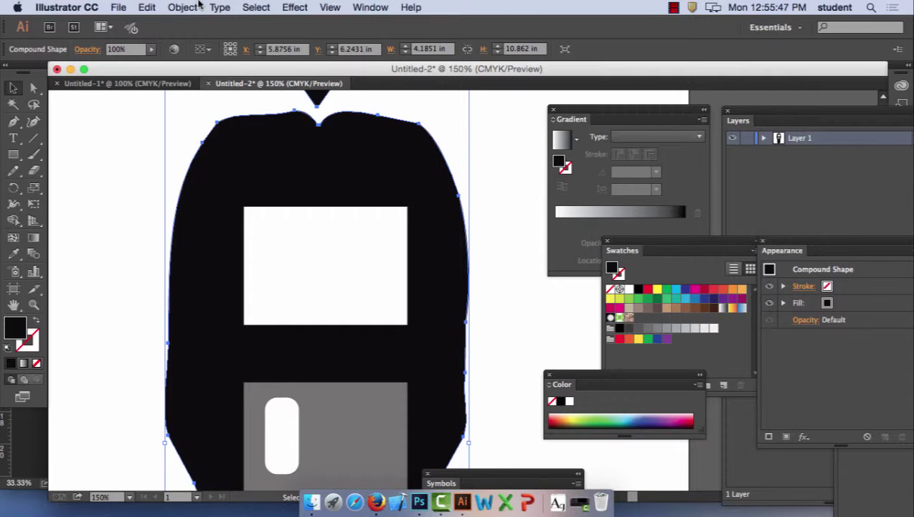
{"action": "left_click", "coordinate": [191, 6]}
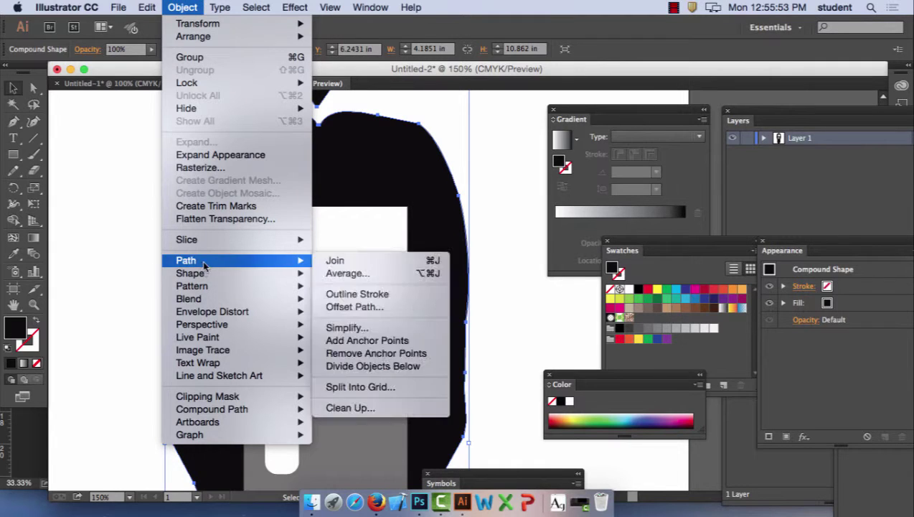
{"action": "mouse_move", "coordinate": [198, 266]}
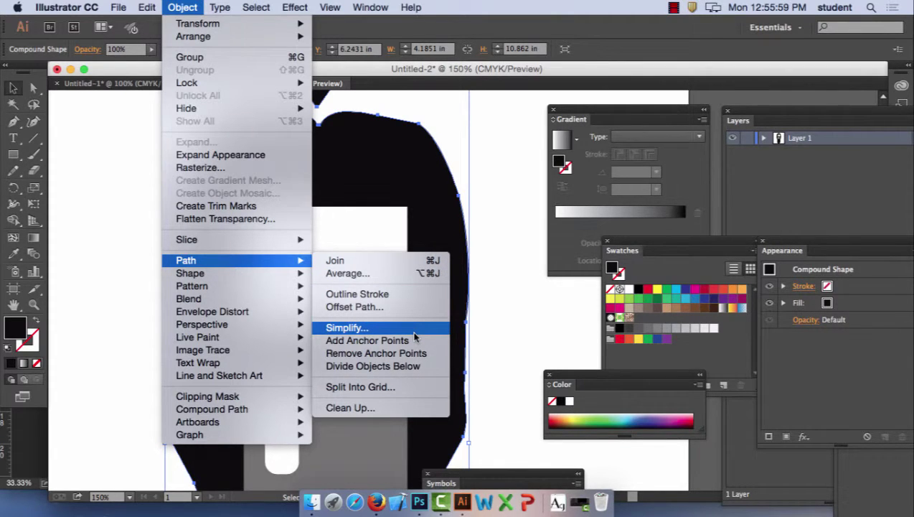
{"action": "left_click", "coordinate": [414, 332]}
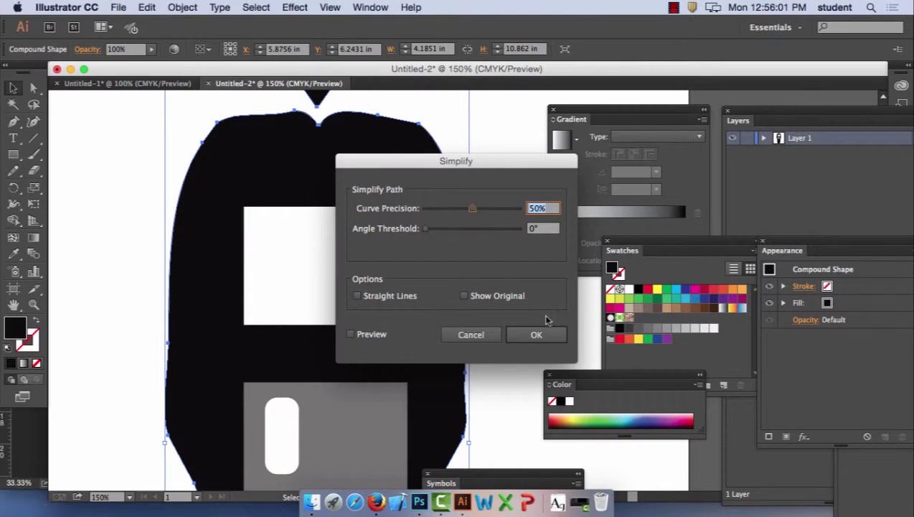
{"action": "left_click", "coordinate": [350, 335]}
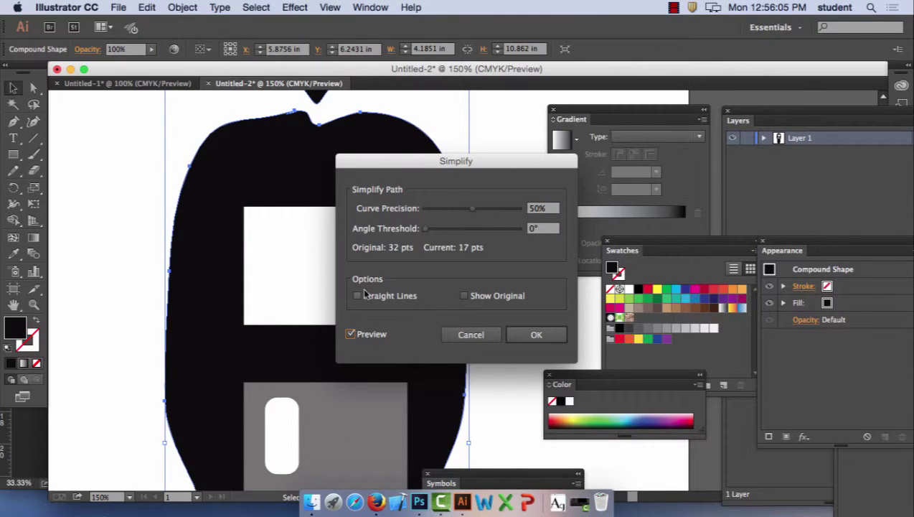
{"action": "left_click_drag", "start_coordinate": [462, 209], "coordinate": [449, 209]}
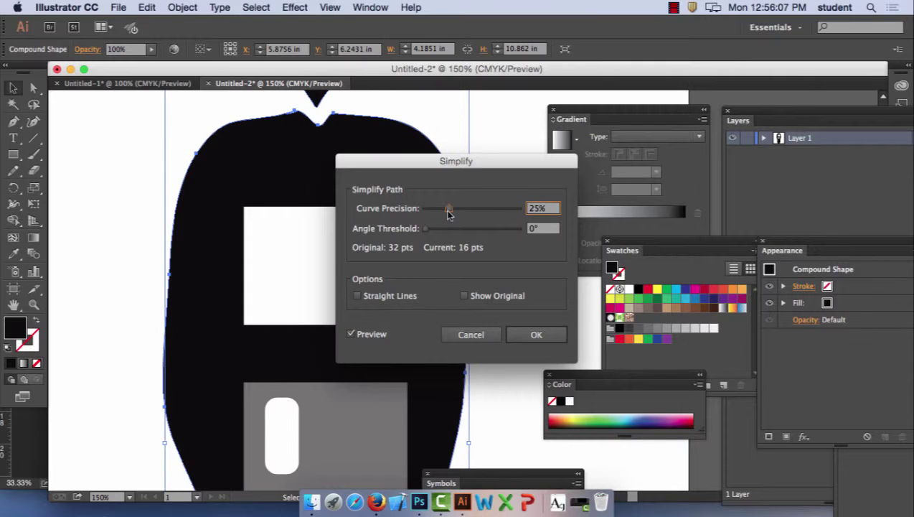
{"action": "left_click", "coordinate": [523, 335]}
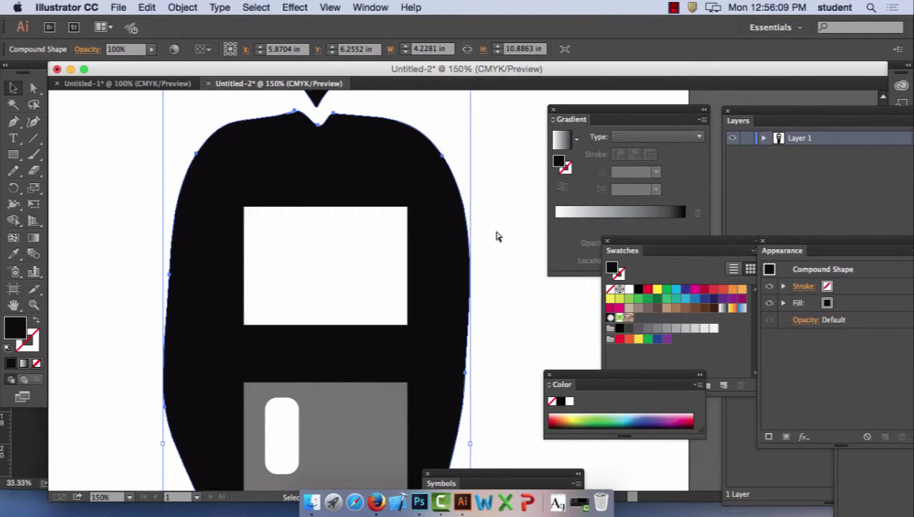
{"action": "key", "text": "super+minus"}
{"action": "key", "text": "super+minus"}
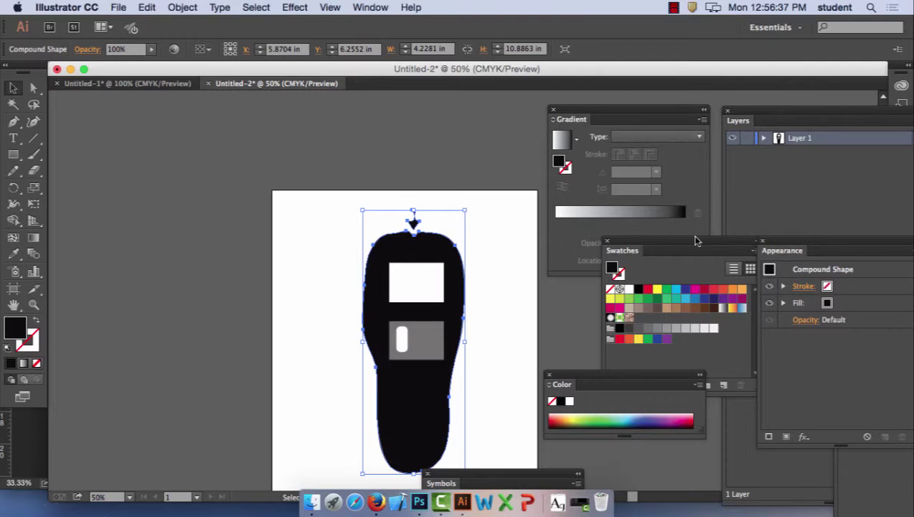
- Move the Swatches panel clear of the panels around it and look at the options for saving the swatch library as an AI file
{"action": "left_click_drag", "start_coordinate": [695, 241], "coordinate": [663, 97]}
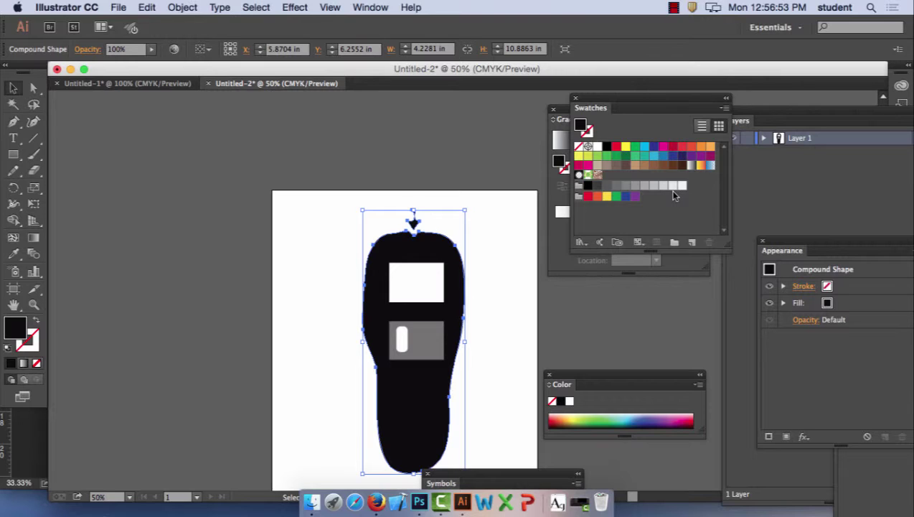
{"action": "left_click", "coordinate": [725, 107]}
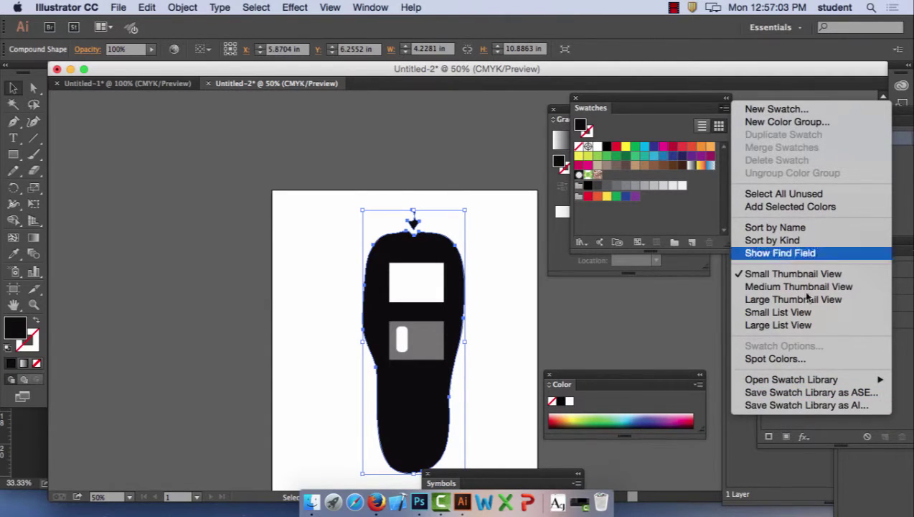
{"action": "left_click", "coordinate": [818, 406]}
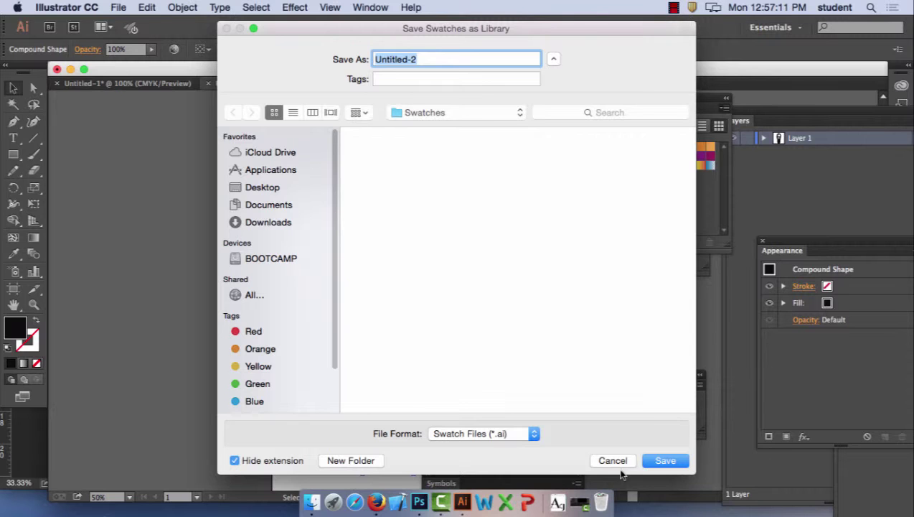
{"action": "key", "text": "Escape"}
{"action": "left_click", "coordinate": [724, 107]}
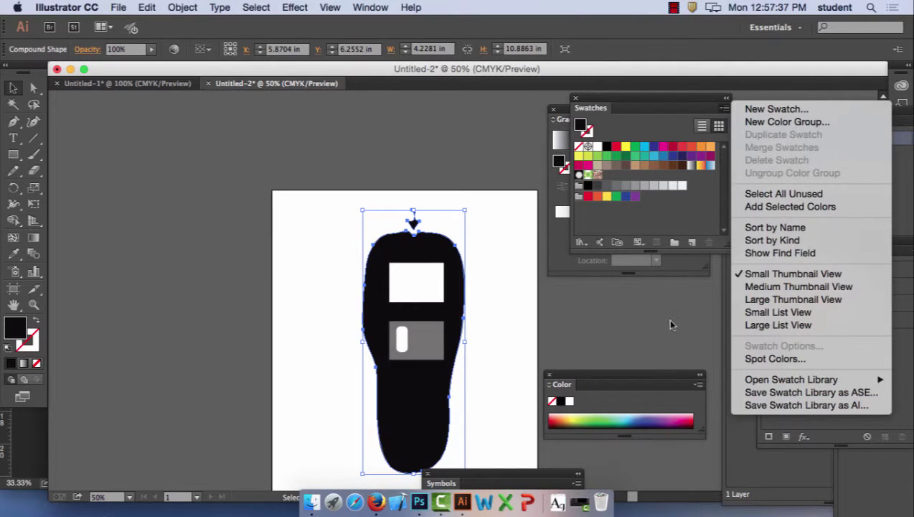
{"action": "left_click", "coordinate": [457, 141]}
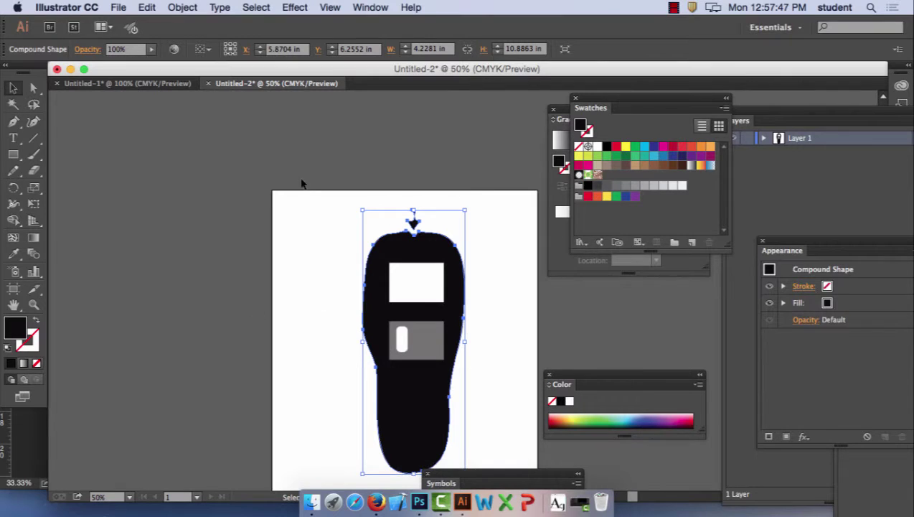
- Select all of the stud finder artwork and delete it to leave an empty artboard
{"action": "scroll", "coordinate": [500, 418], "scroll_direction": "down", "scroll_amount": 3}
{"action": "key", "text": "super+a"}
{"action": "key", "text": "Delete"}
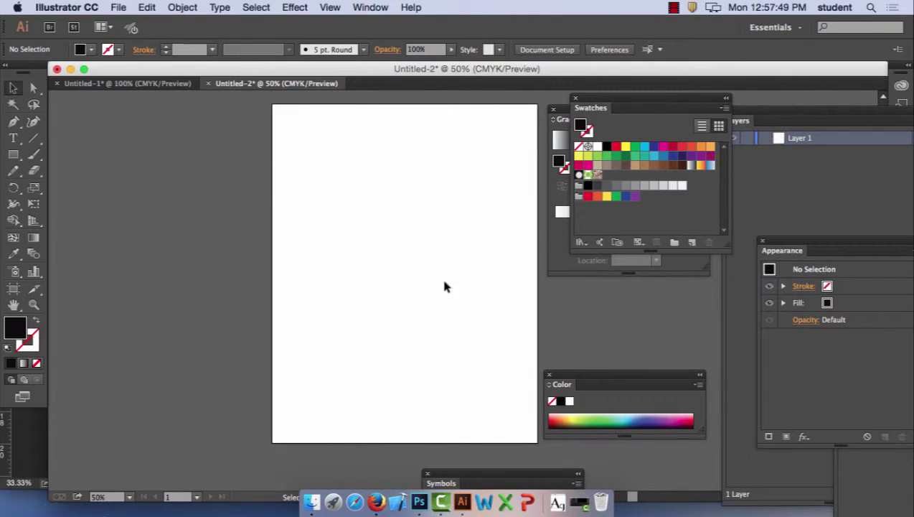
{"action": "left_click_drag", "start_coordinate": [451, 245], "coordinate": [390, 234]}
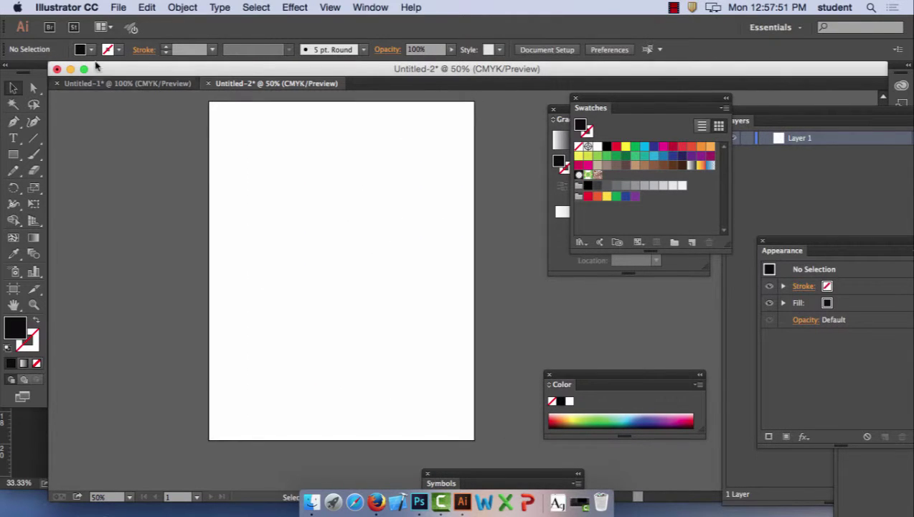
- Create a new landscape document 14 in wide by 11 in high with one artboard in CMYK mode
{"action": "left_click", "coordinate": [119, 8]}
{"action": "left_click", "coordinate": [121, 25]}
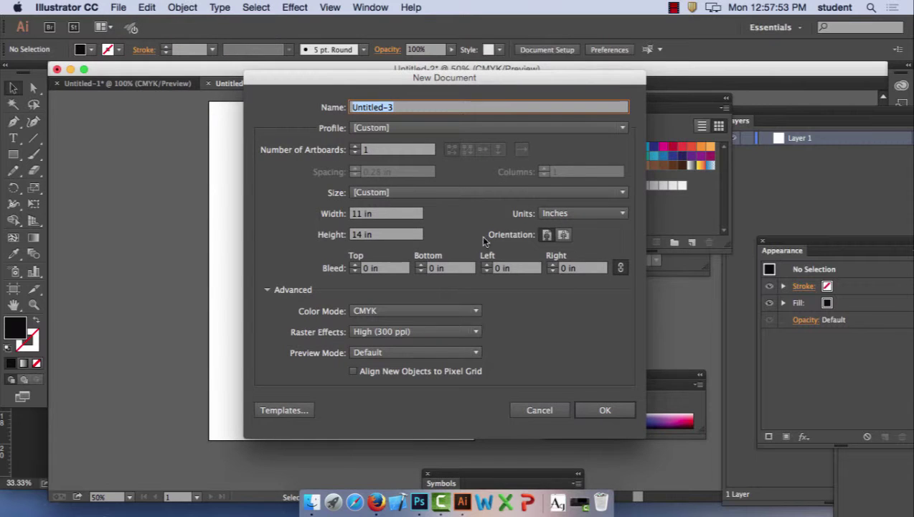
{"action": "left_click", "coordinate": [563, 235]}
{"action": "left_click", "coordinate": [603, 409]}
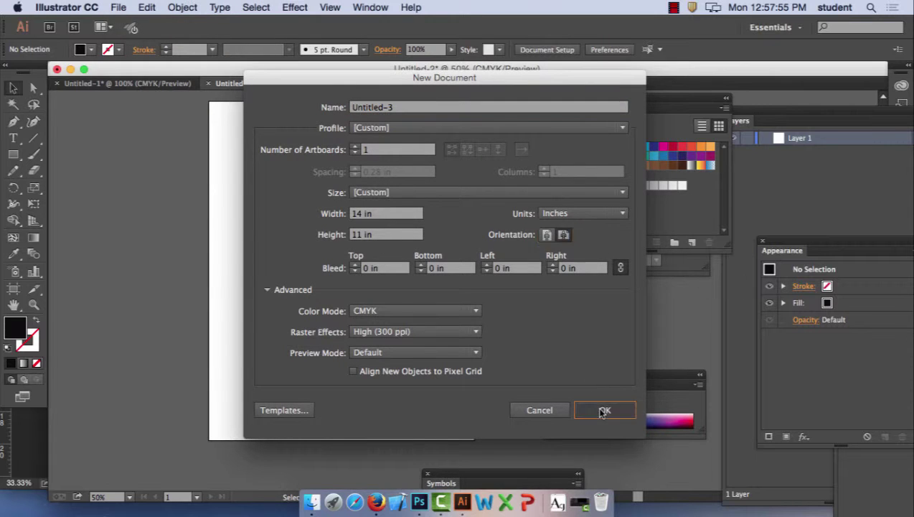
{"action": "key", "text": "super+minus"}
{"action": "key", "text": "super+minus"}
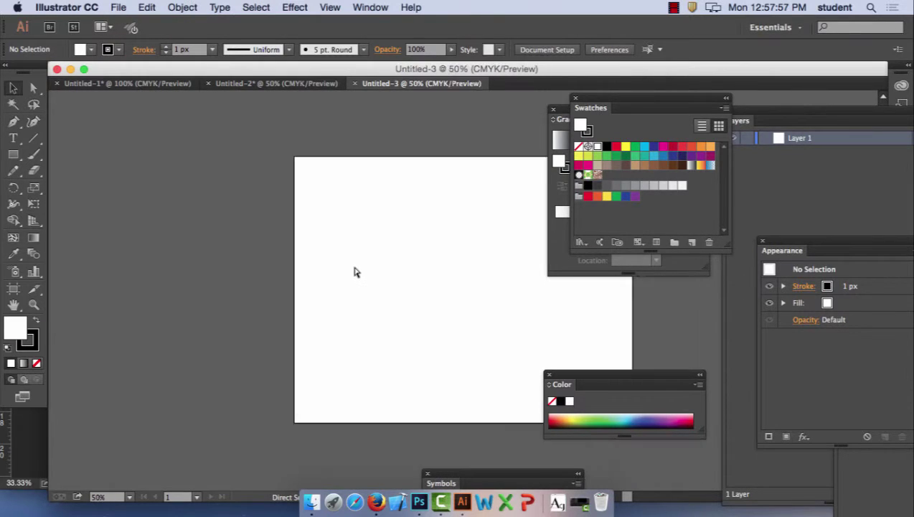
{"action": "left_click_drag", "start_coordinate": [298, 255], "coordinate": [192, 221]}
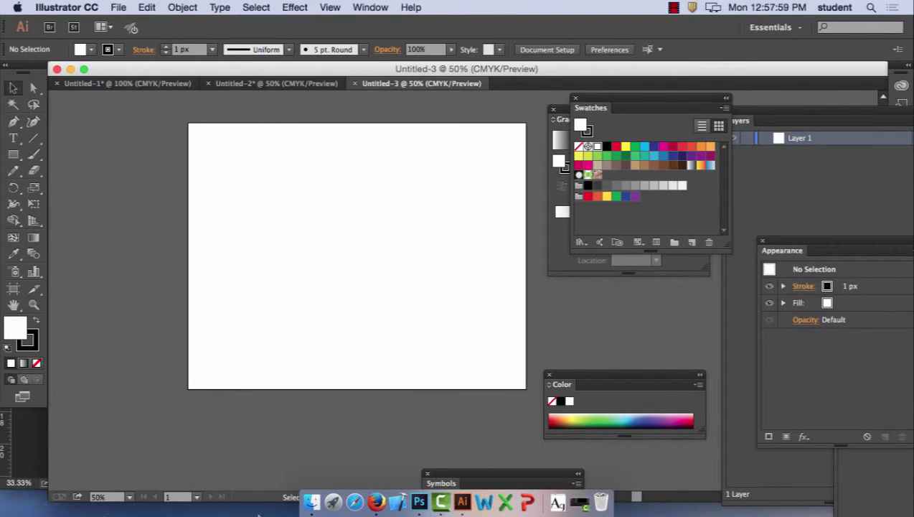
- Switch to Firefox, close the hd800.jpg image, and go to google.com
{"action": "left_click", "coordinate": [377, 499]}
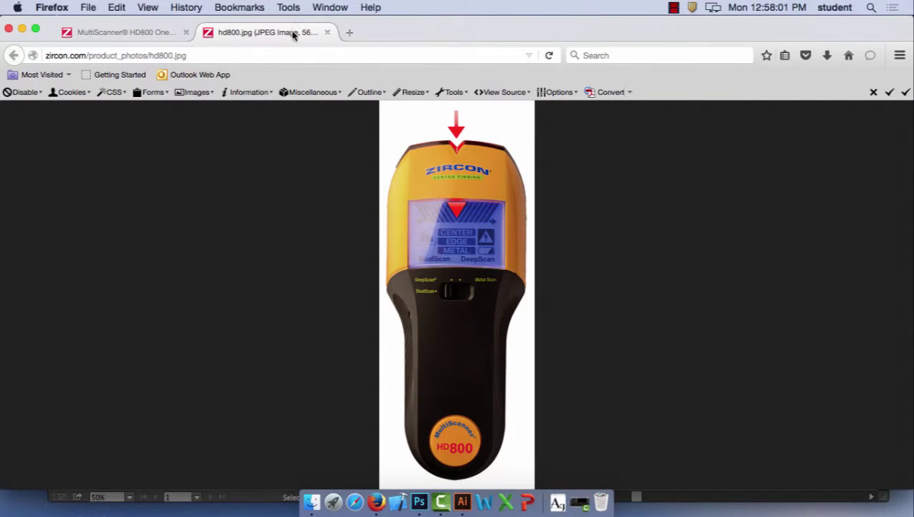
{"action": "left_click", "coordinate": [327, 32]}
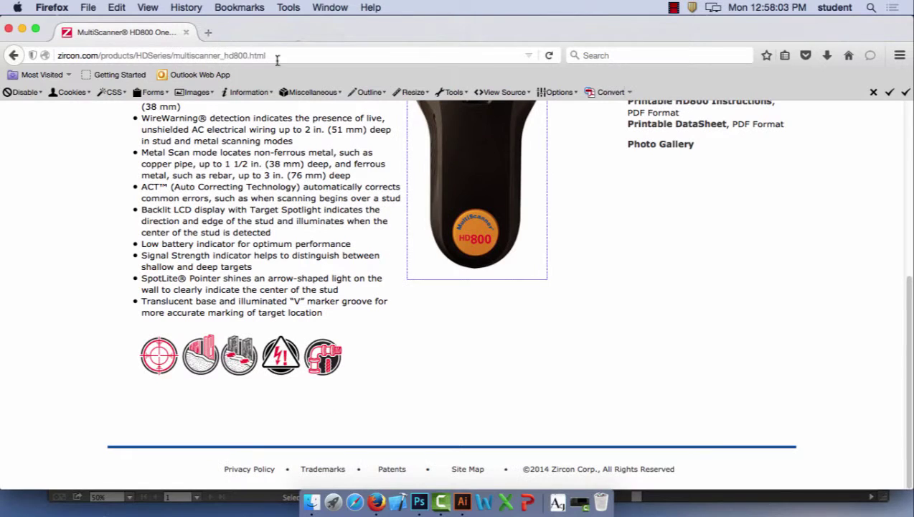
{"action": "left_click", "coordinate": [282, 58]}
{"action": "type", "text": "google.com"}
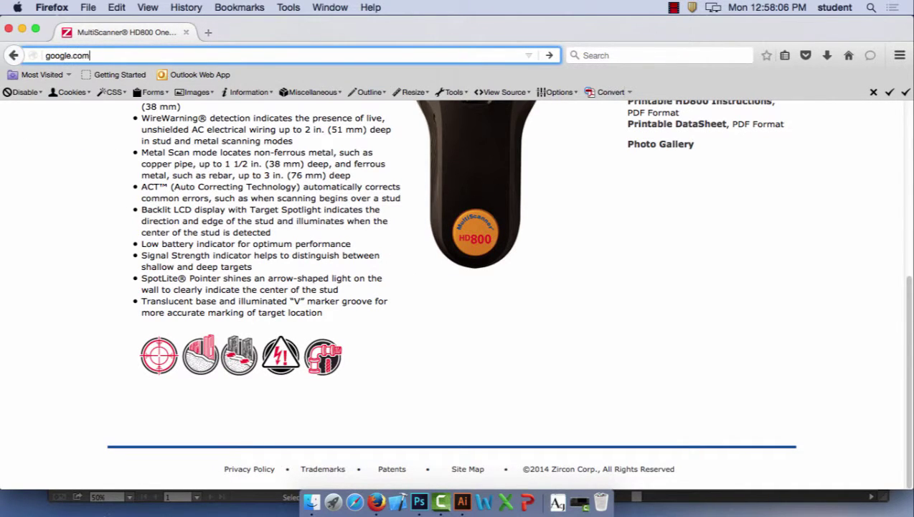
{"action": "key", "text": "Return"}
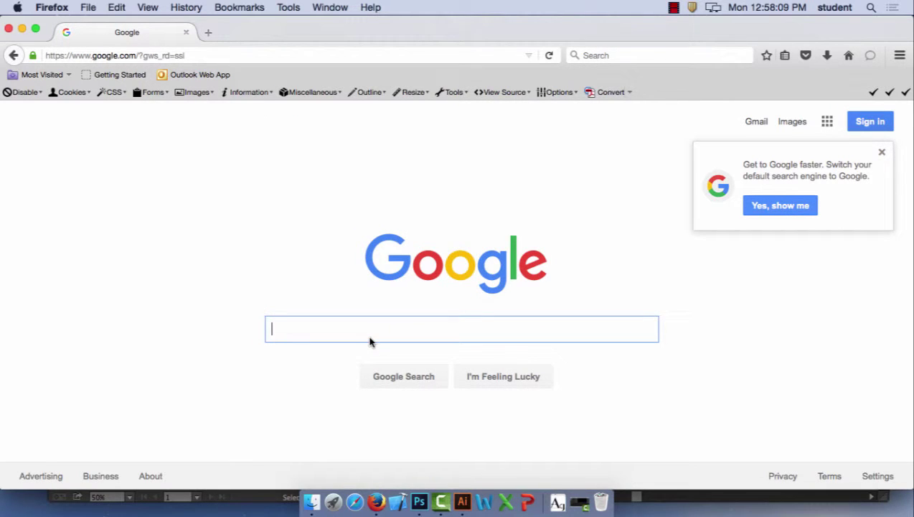
- Search for "doodle", open the Search Engine Land article on the William Shakespeare Google Doodle, and examine its illustration
{"action": "type", "text": "doodle"}
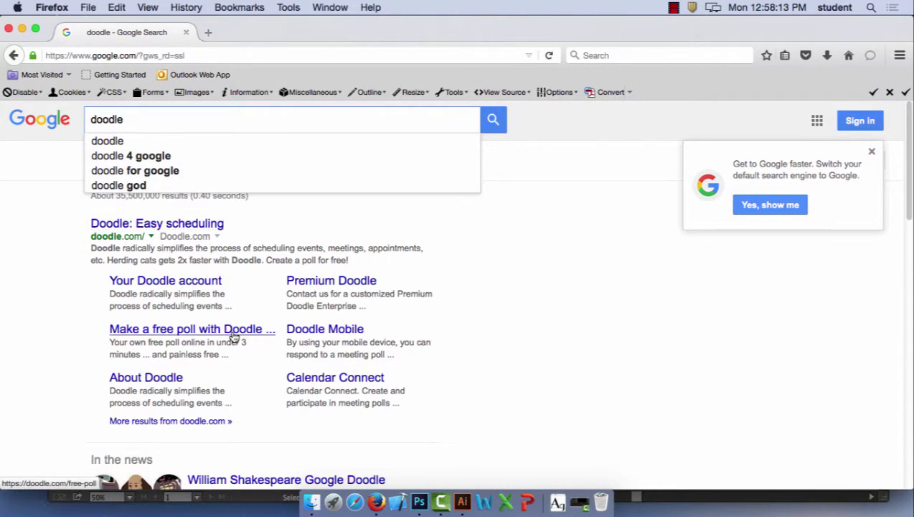
{"action": "scroll", "coordinate": [234, 333], "scroll_direction": "down", "scroll_amount": 4}
{"action": "scroll", "coordinate": [266, 330], "scroll_direction": "down", "scroll_amount": 1}
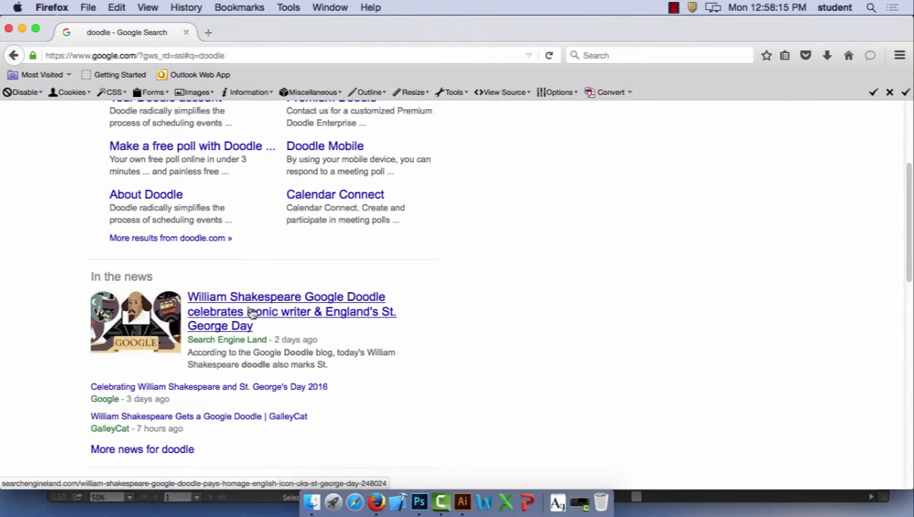
{"action": "left_click", "coordinate": [250, 313]}
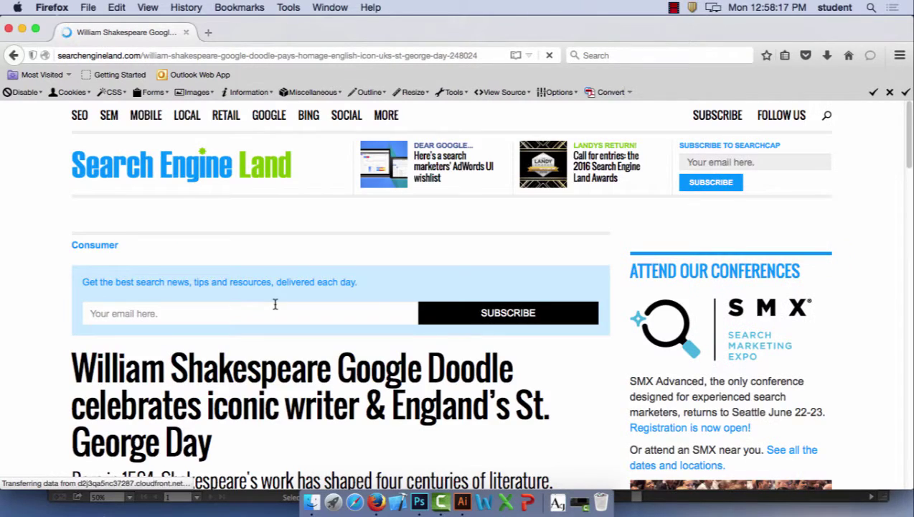
{"action": "scroll", "coordinate": [275, 305], "scroll_direction": "down", "scroll_amount": 1}
{"action": "scroll", "coordinate": [275, 304], "scroll_direction": "down", "scroll_amount": 4}
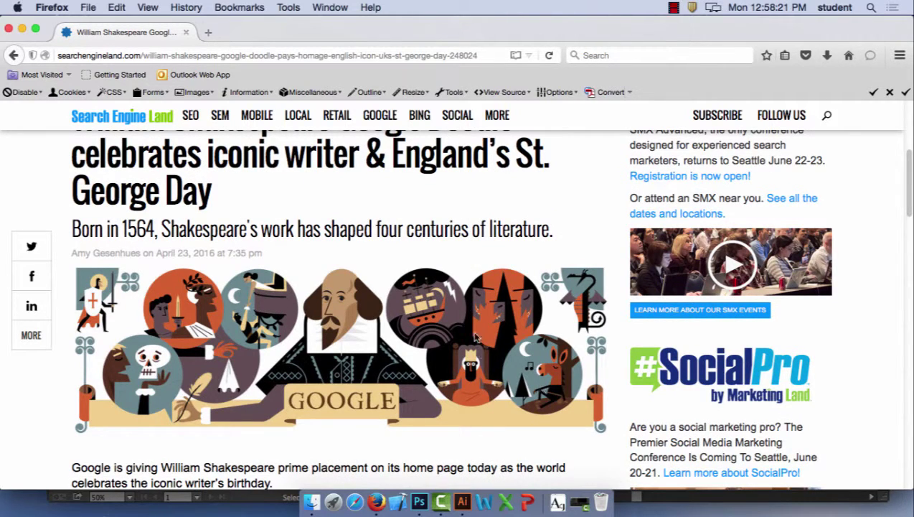
{"action": "scroll", "coordinate": [303, 290], "scroll_direction": "down", "scroll_amount": 5}
{"action": "scroll", "coordinate": [305, 286], "scroll_direction": "up", "scroll_amount": 8}
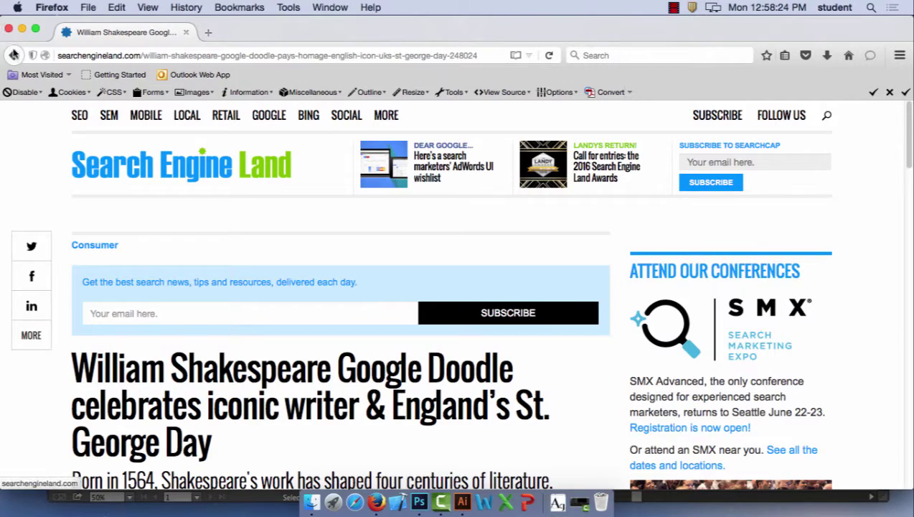
- Return to the search results, run an image search for "google doodle", and browse the example designs
{"action": "left_click", "coordinate": [13, 55]}
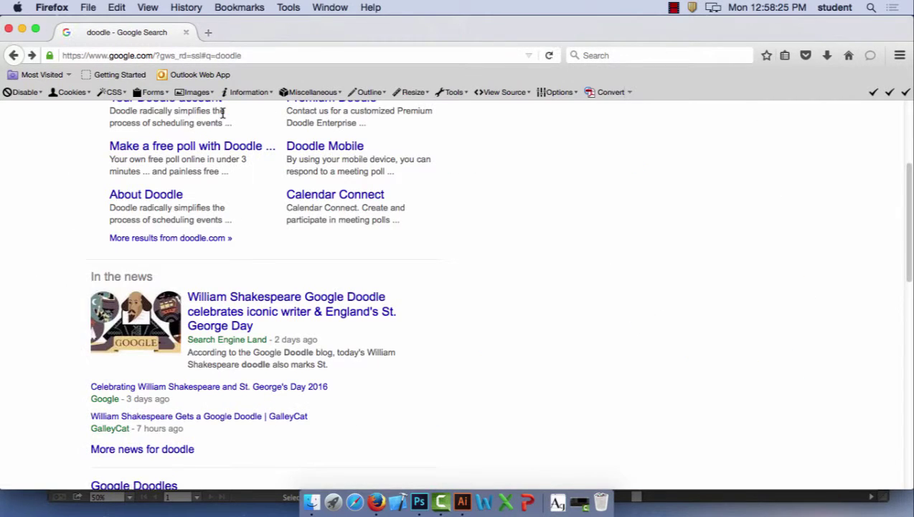
{"action": "scroll", "coordinate": [248, 237], "scroll_direction": "up", "scroll_amount": 5}
{"action": "left_click", "coordinate": [138, 161]}
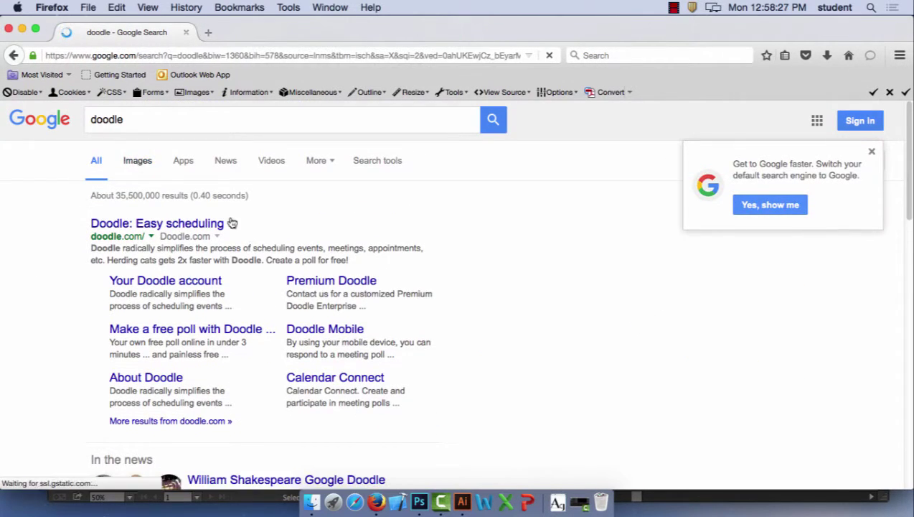
{"action": "left_click", "coordinate": [91, 121]}
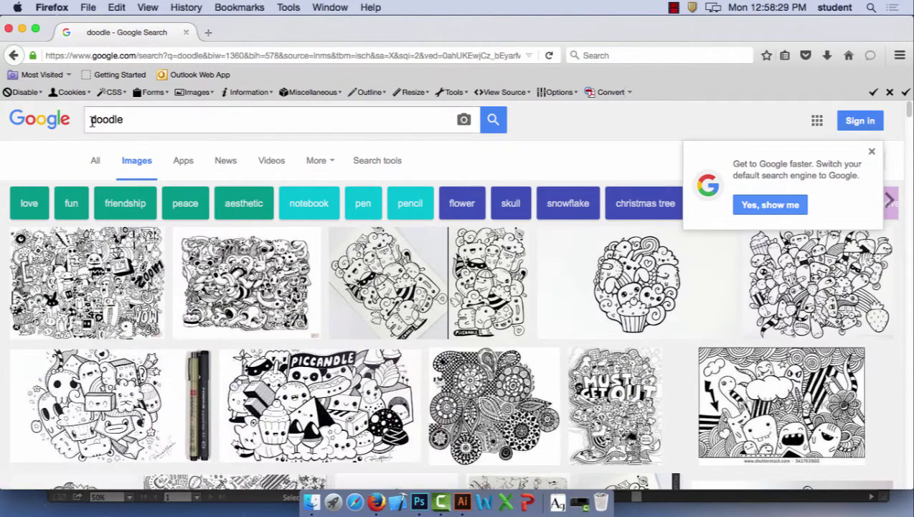
{"action": "type", "text": "google"}
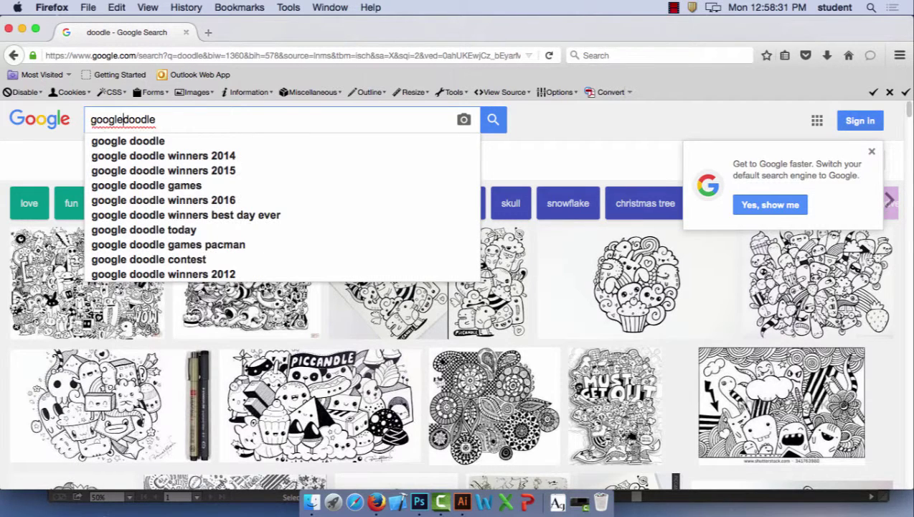
{"action": "left_click", "coordinate": [127, 144]}
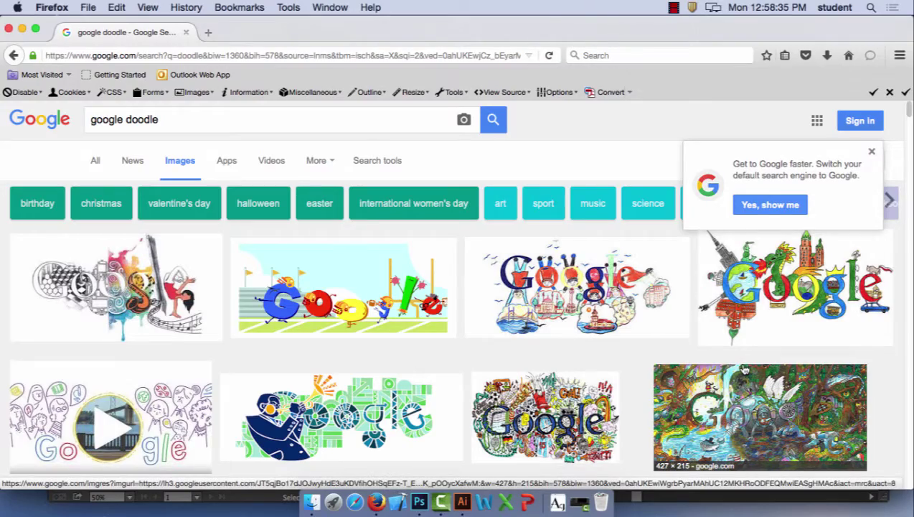
{"action": "scroll", "coordinate": [504, 322], "scroll_direction": "down", "scroll_amount": 10}
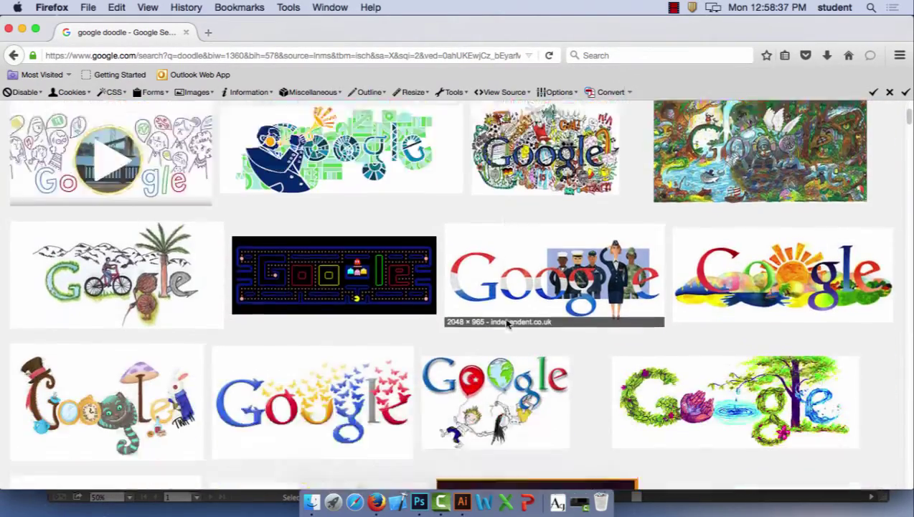
- Browse further through the Google Doodle image results and examine how the letters are replaced or decorated with illustrations
{"action": "scroll", "coordinate": [508, 325], "scroll_direction": "down", "scroll_amount": 10}
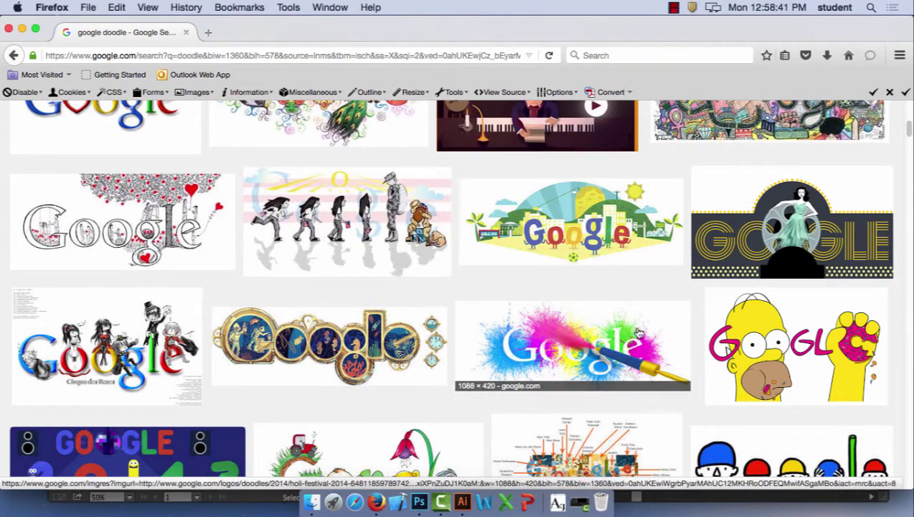
{"action": "scroll", "coordinate": [556, 327], "scroll_direction": "down", "scroll_amount": 4}
{"action": "scroll", "coordinate": [556, 326], "scroll_direction": "down", "scroll_amount": 8}
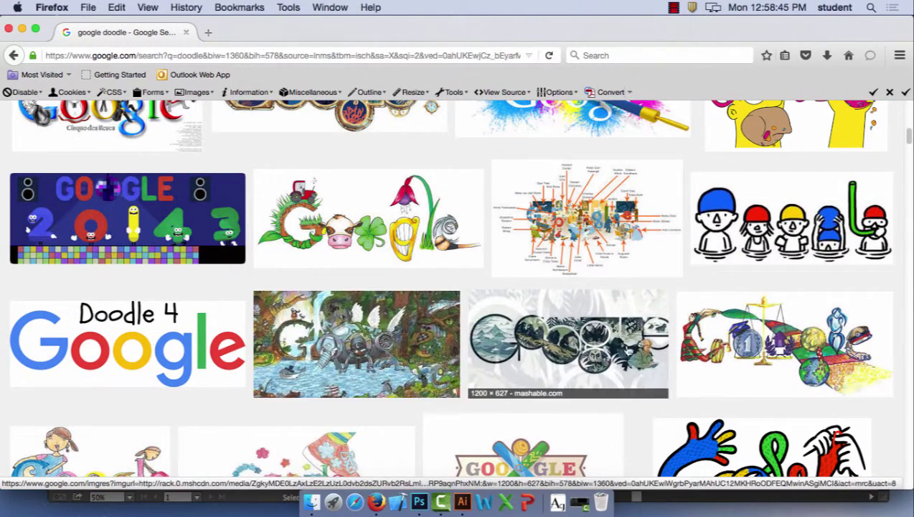
{"action": "scroll", "coordinate": [692, 346], "scroll_direction": "down", "scroll_amount": 20}
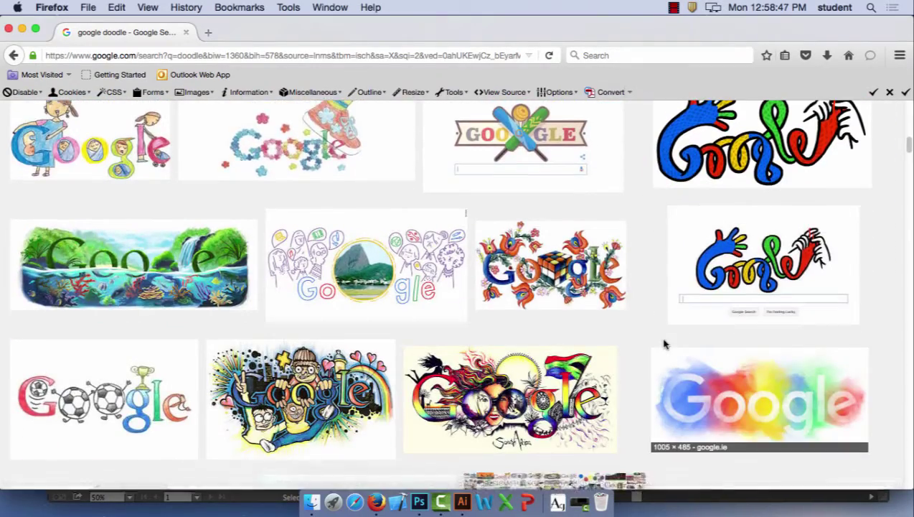
{"action": "scroll", "coordinate": [664, 345], "scroll_direction": "down", "scroll_amount": 14}
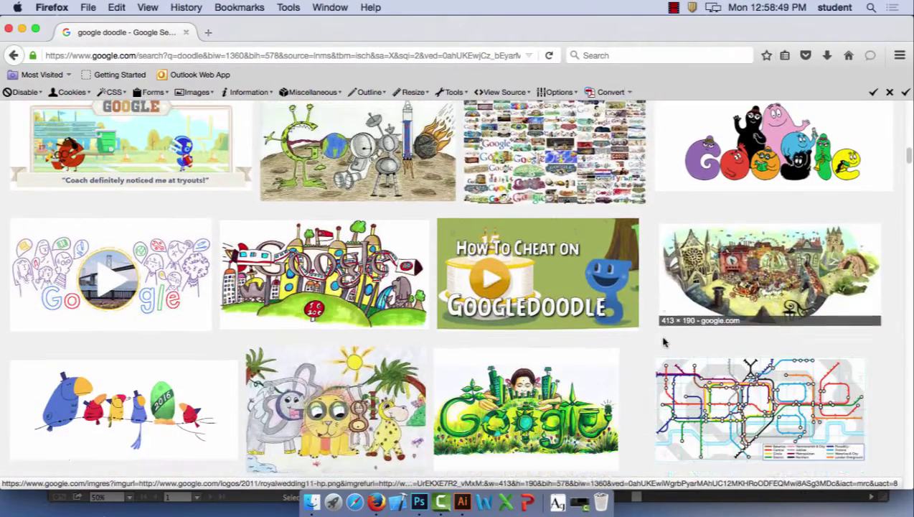
{"action": "scroll", "coordinate": [665, 342], "scroll_direction": "down", "scroll_amount": 12}
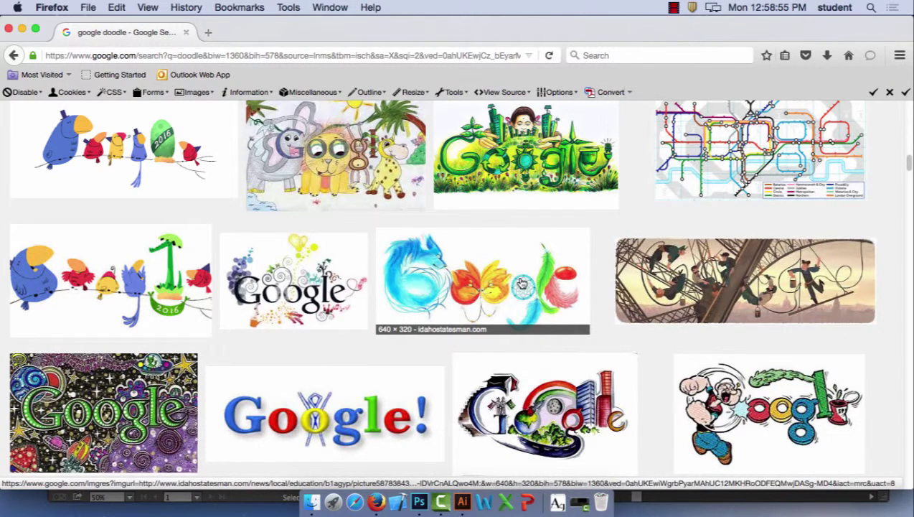
{"action": "scroll", "coordinate": [522, 285], "scroll_direction": "down", "scroll_amount": 8}
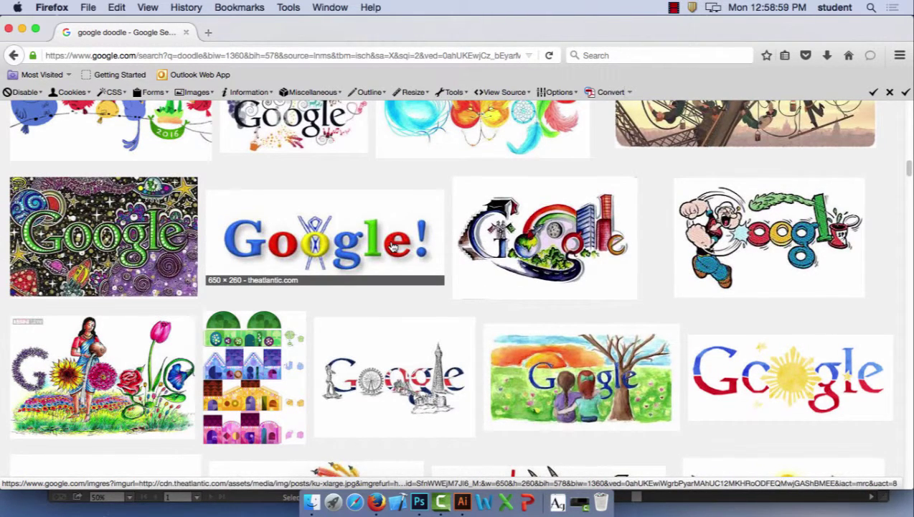
{"action": "scroll", "coordinate": [393, 246], "scroll_direction": "down", "scroll_amount": 7}
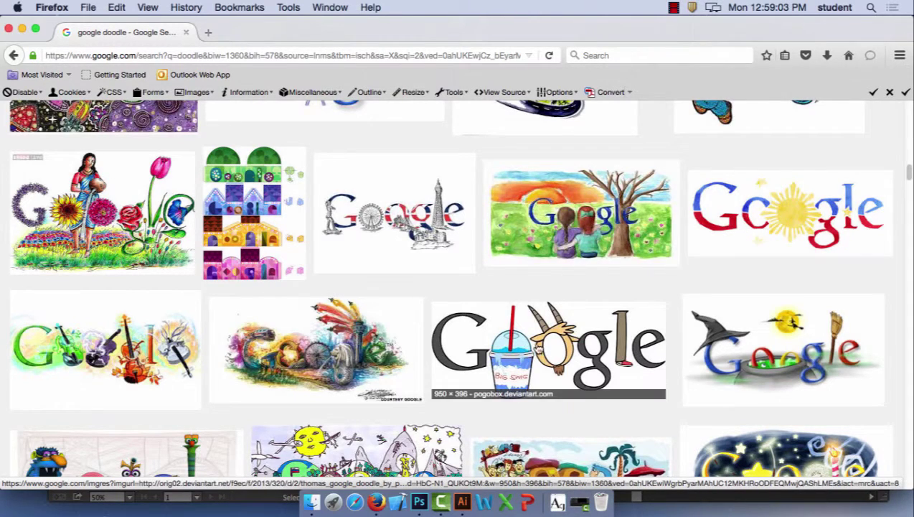
{"action": "scroll", "coordinate": [359, 323], "scroll_direction": "down", "scroll_amount": 8}
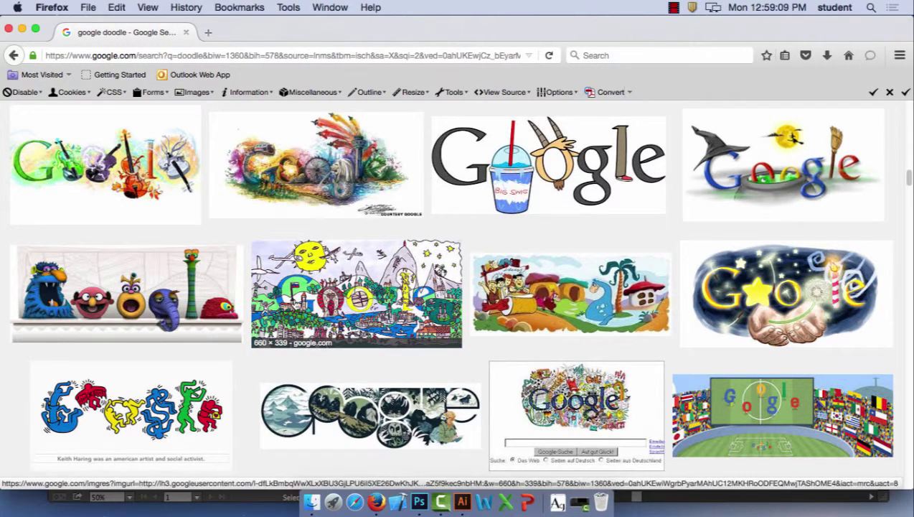
{"action": "scroll", "coordinate": [495, 287], "scroll_direction": "up", "scroll_amount": 3}
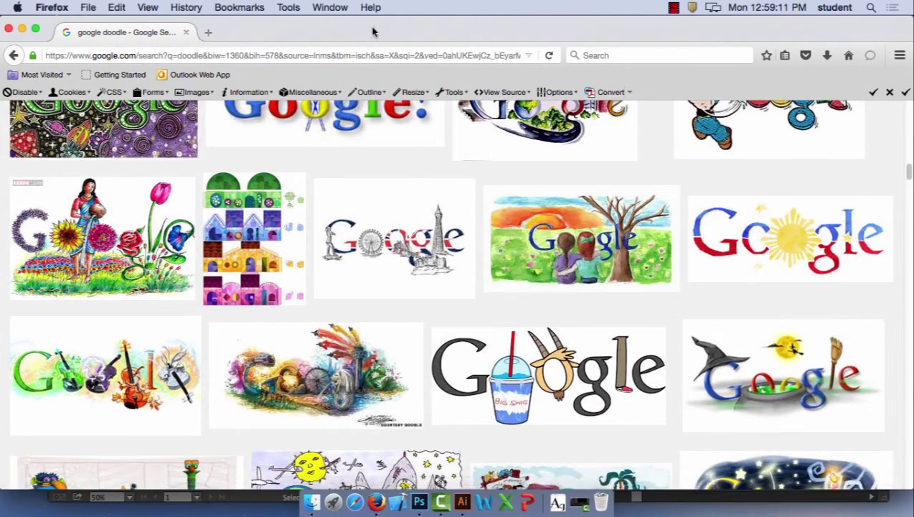
- Switch back to the blank Illustrator document and add the point text GOOGLE on the artboard
{"action": "left_click_drag", "start_coordinate": [374, 31], "coordinate": [546, 510]}
{"action": "left_click", "coordinate": [378, 206]}
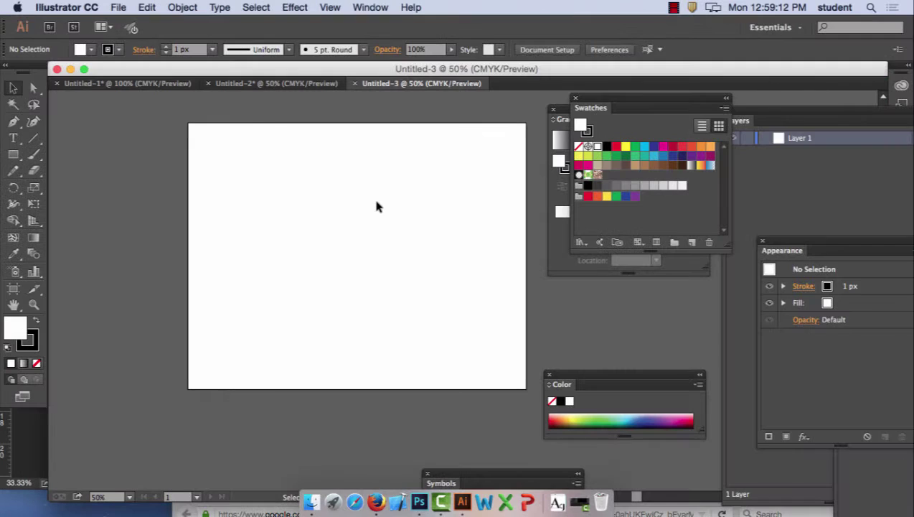
{"action": "left_click", "coordinate": [13, 138]}
{"action": "left_click", "coordinate": [272, 222]}
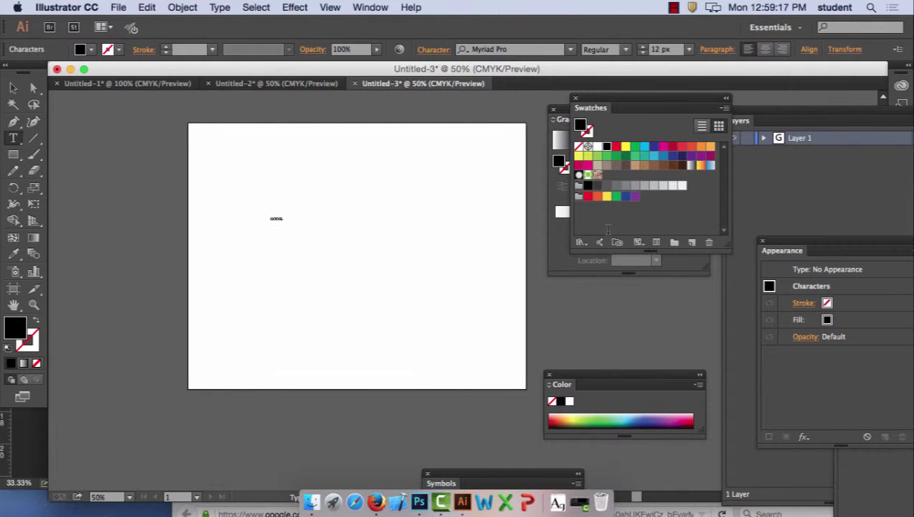
{"action": "key", "text": "Escape"}
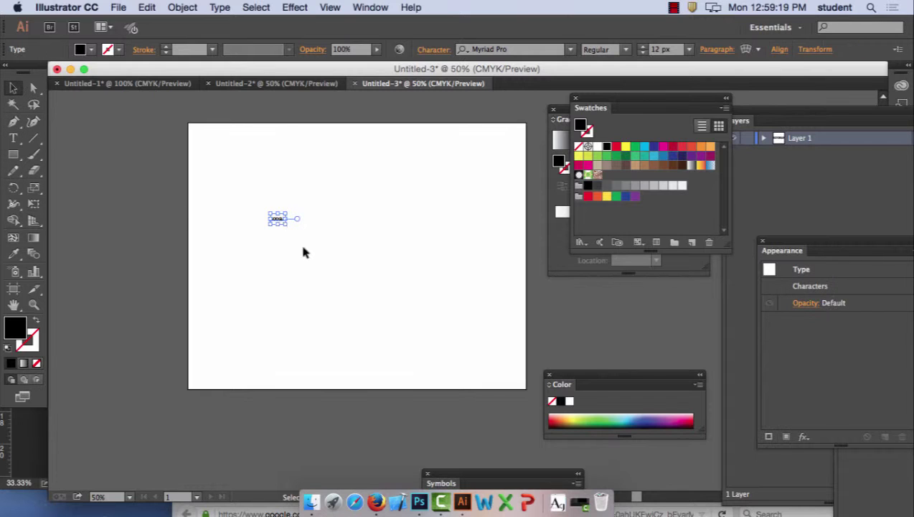
- Set the GOOGLE text in the MonsterParty font and enlarge it to about 200 pt across the upper middle of the artboard
{"action": "left_click_drag", "start_coordinate": [286, 224], "coordinate": [502, 352]}
{"action": "left_click_drag", "start_coordinate": [386, 286], "coordinate": [370, 232]}
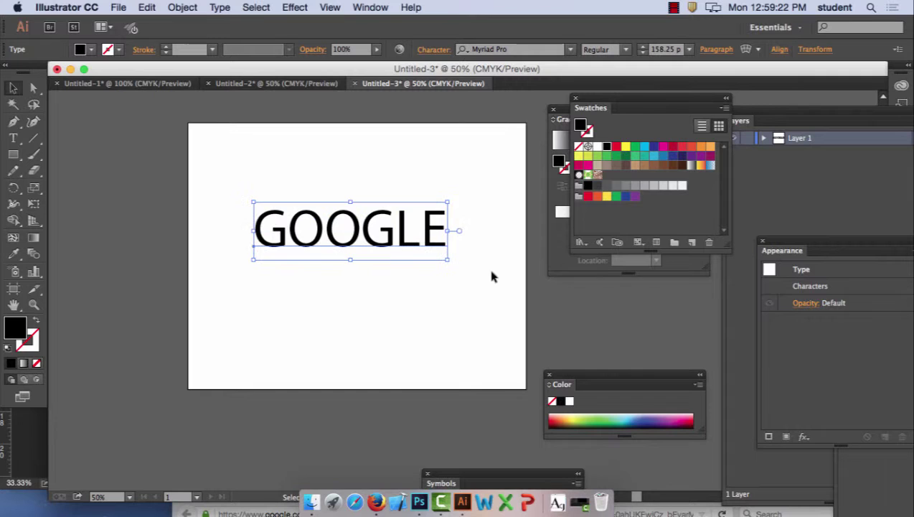
{"action": "left_click", "coordinate": [569, 49]}
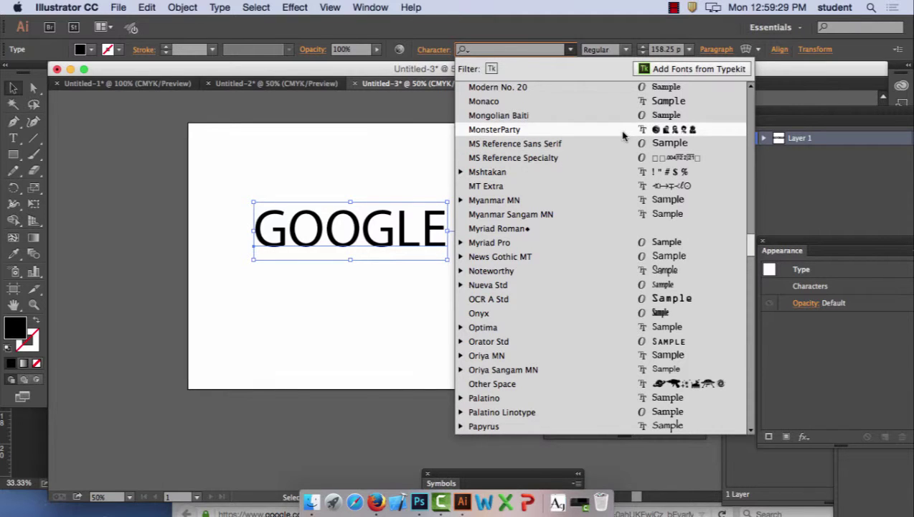
{"action": "scroll", "coordinate": [624, 158], "scroll_direction": "up", "scroll_amount": 3}
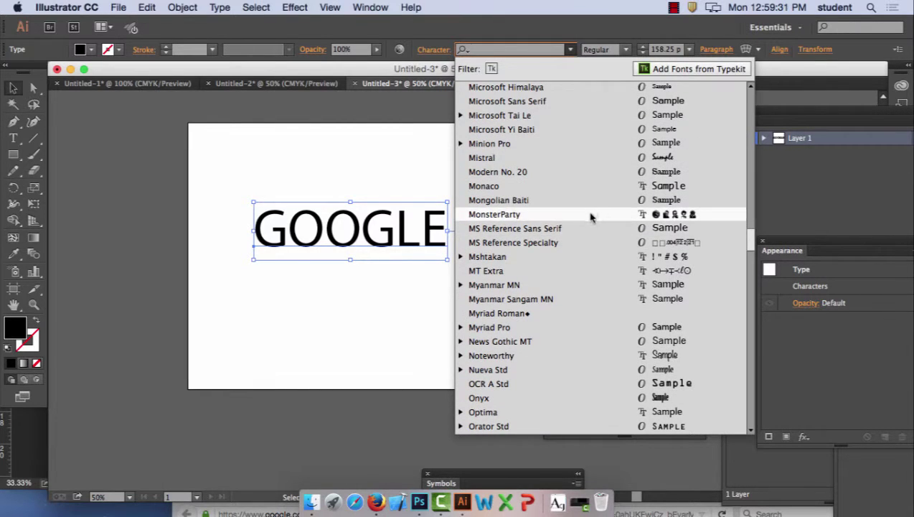
{"action": "left_click", "coordinate": [592, 214]}
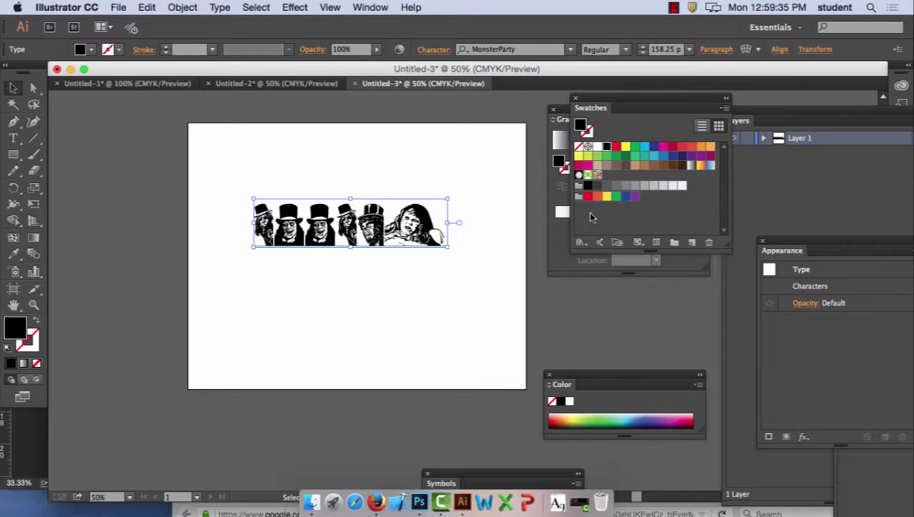
{"action": "left_click_drag", "start_coordinate": [448, 246], "coordinate": [501, 259]}
{"action": "left_click", "coordinate": [411, 161]}
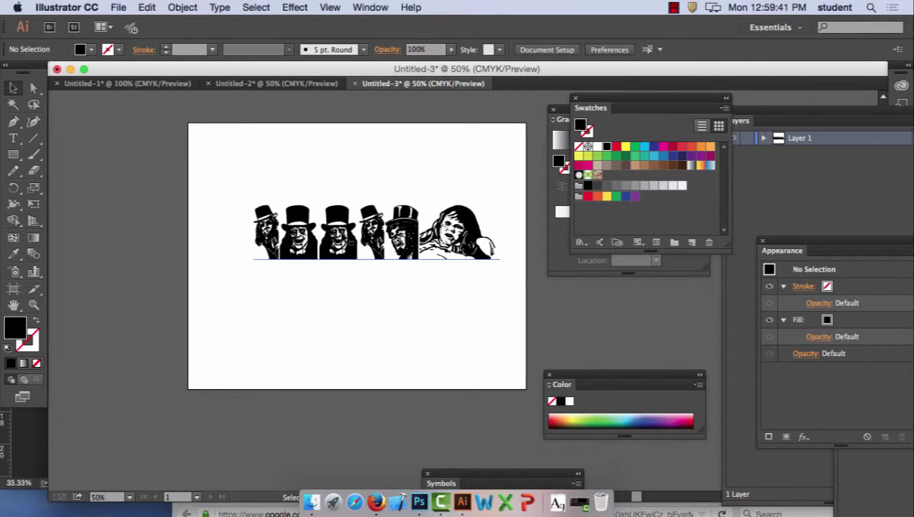
- Duplicate the MonsterParty text directly below the original and set the copy's font to Harrington
{"action": "left_click_drag", "start_coordinate": [373, 237], "coordinate": [373, 300]}
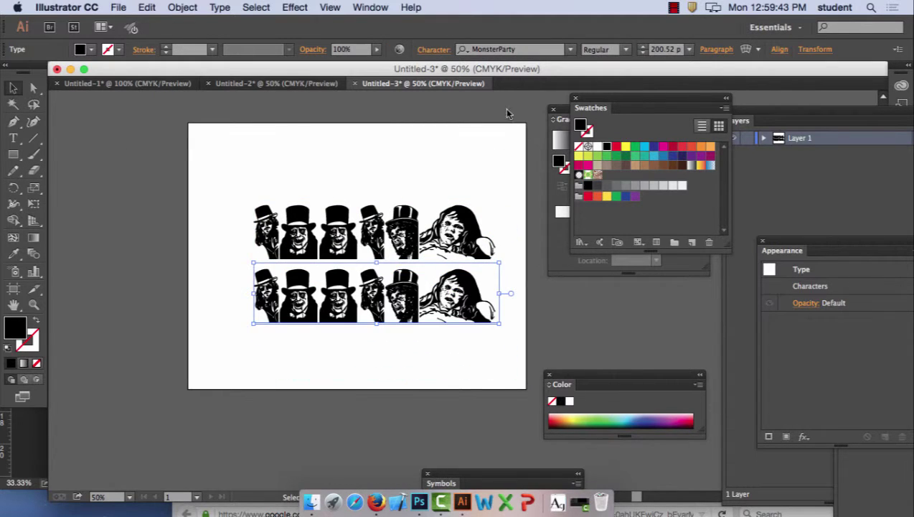
{"action": "left_click", "coordinate": [568, 50]}
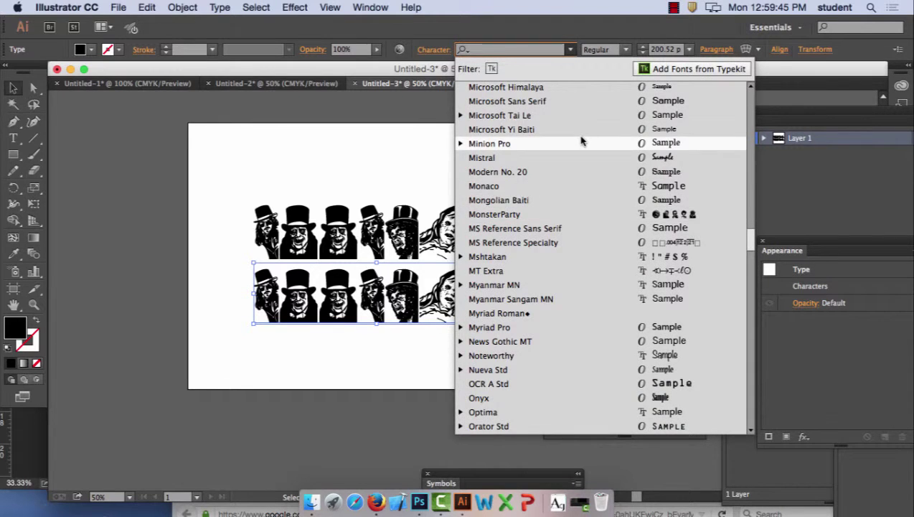
{"action": "scroll", "coordinate": [582, 140], "scroll_direction": "up", "scroll_amount": 5}
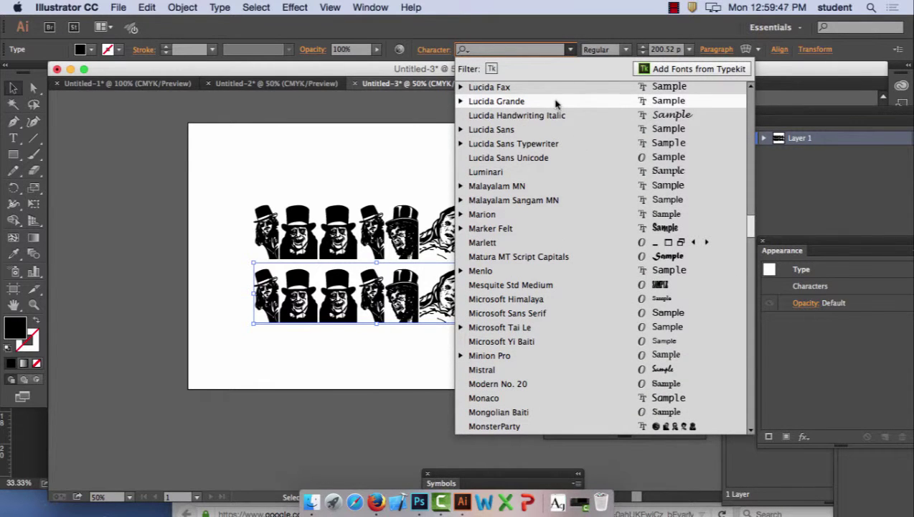
{"action": "scroll", "coordinate": [561, 172], "scroll_direction": "up", "scroll_amount": 3}
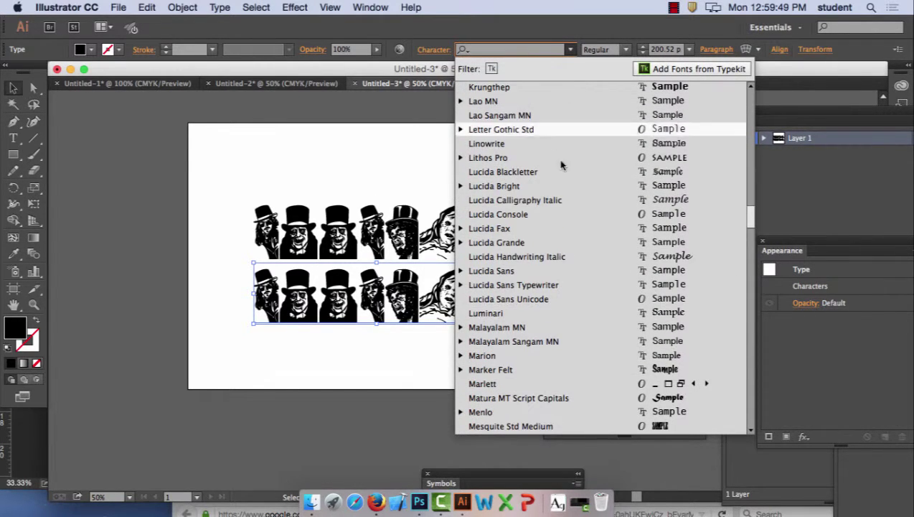
{"action": "scroll", "coordinate": [561, 166], "scroll_direction": "up", "scroll_amount": 6}
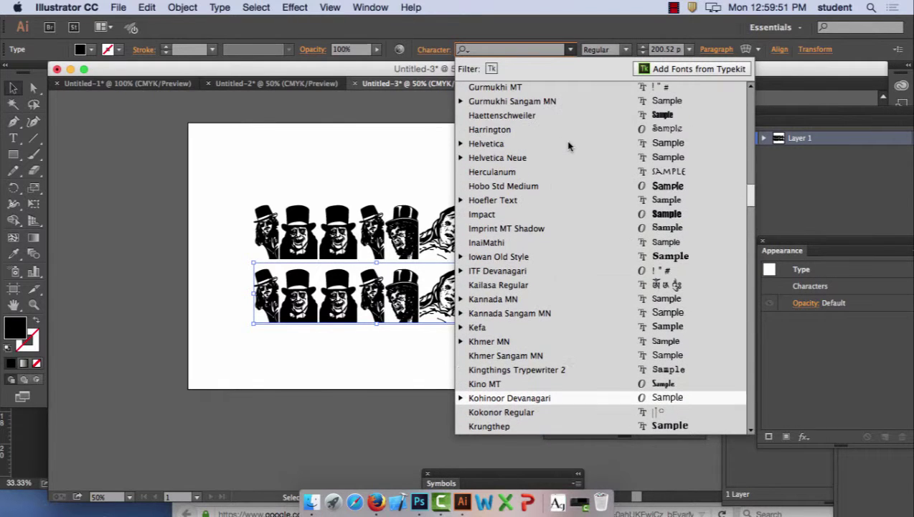
{"action": "scroll", "coordinate": [568, 144], "scroll_direction": "up", "scroll_amount": 2}
{"action": "left_click", "coordinate": [563, 172]}
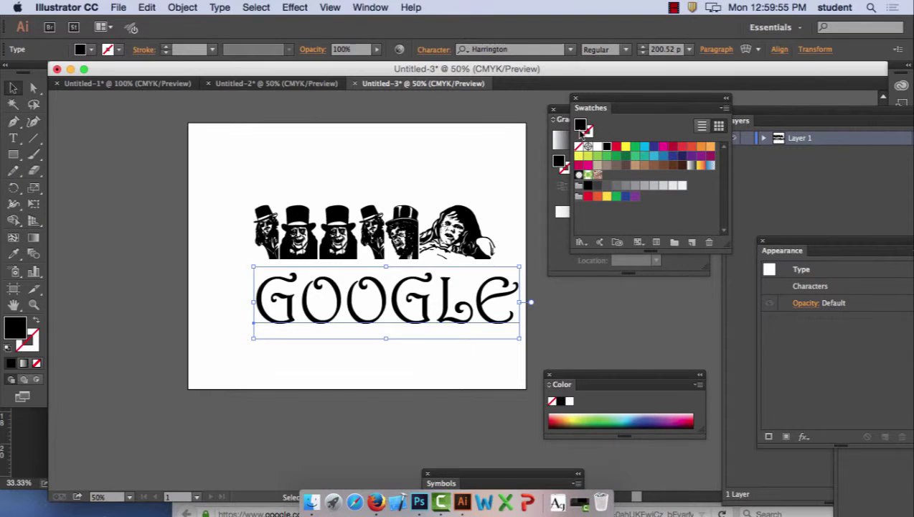
- Try the Monotype Corsiva font on the lower copy of the GOOGLE text
{"action": "left_click", "coordinate": [571, 49]}
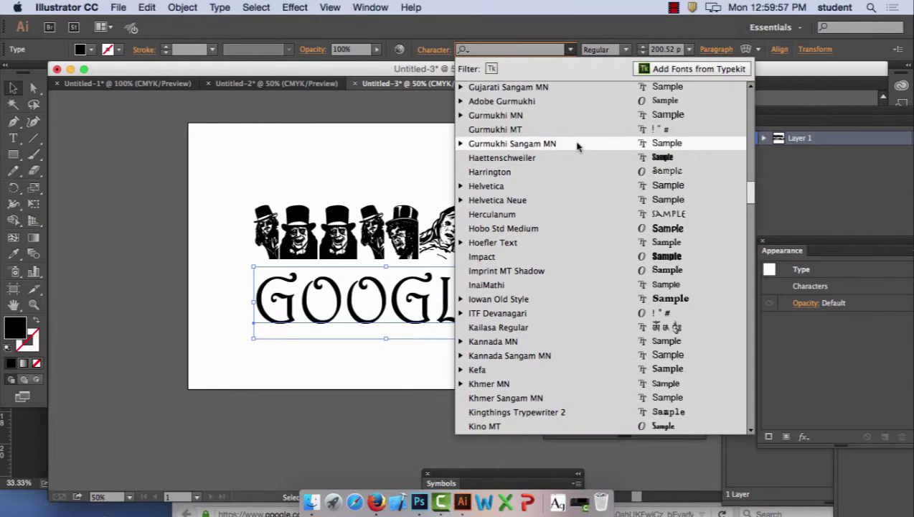
{"action": "scroll", "coordinate": [577, 147], "scroll_direction": "up", "scroll_amount": 3}
{"action": "scroll", "coordinate": [578, 144], "scroll_direction": "up", "scroll_amount": 2}
{"action": "scroll", "coordinate": [578, 197], "scroll_direction": "up", "scroll_amount": 5}
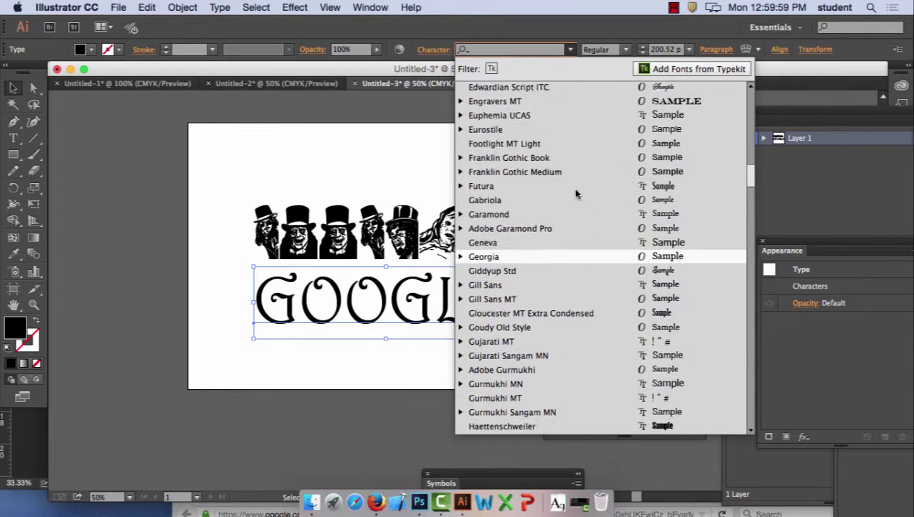
{"action": "scroll", "coordinate": [578, 194], "scroll_direction": "up", "scroll_amount": 3}
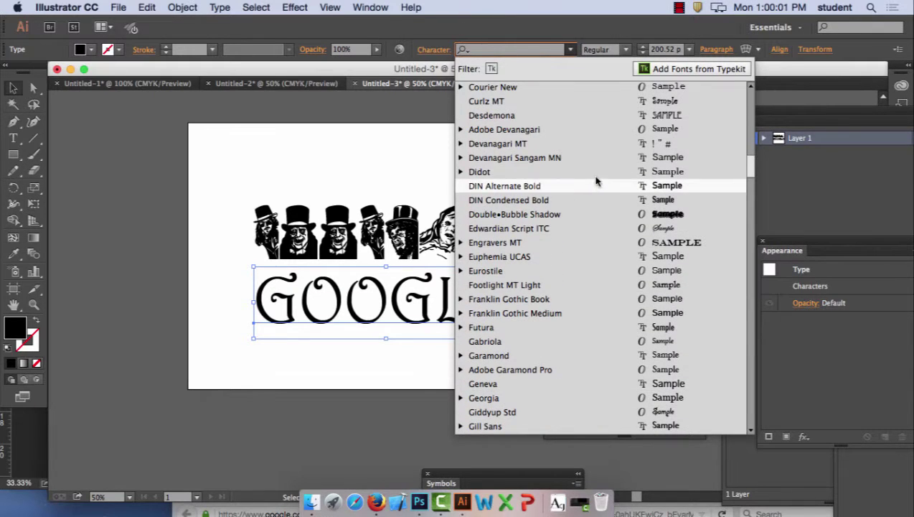
{"action": "scroll", "coordinate": [595, 147], "scroll_direction": "up", "scroll_amount": 3}
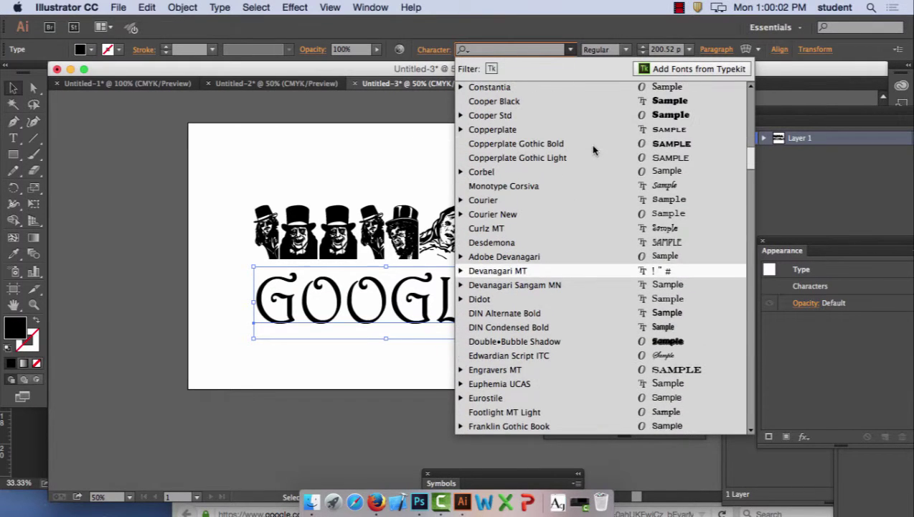
{"action": "left_click", "coordinate": [596, 190]}
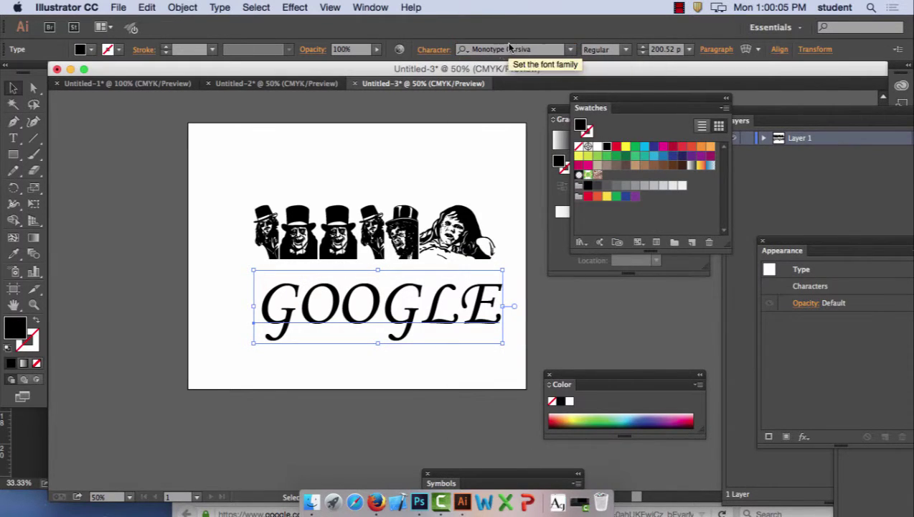
- Try the Chalkduster font on the lower copy of the GOOGLE text
{"action": "left_click", "coordinate": [572, 50]}
{"action": "scroll", "coordinate": [577, 153], "scroll_direction": "up", "scroll_amount": 3}
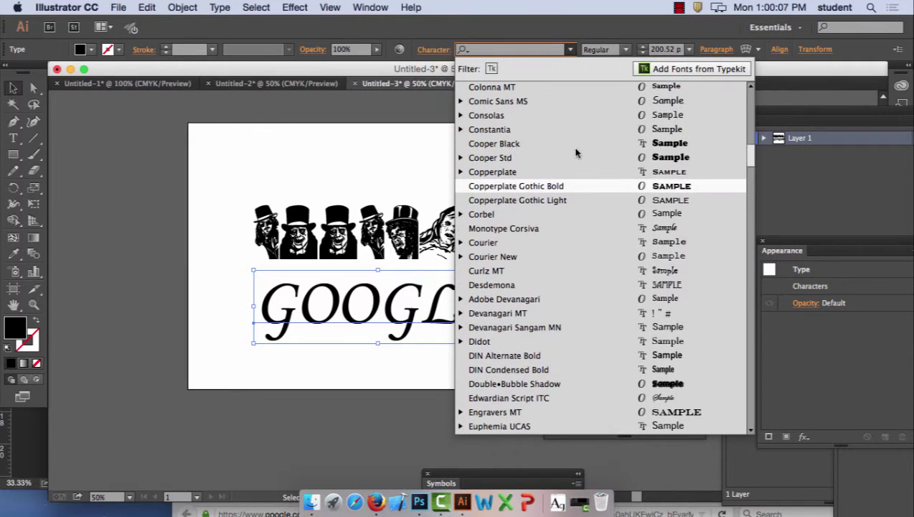
{"action": "scroll", "coordinate": [571, 158], "scroll_direction": "up", "scroll_amount": 3}
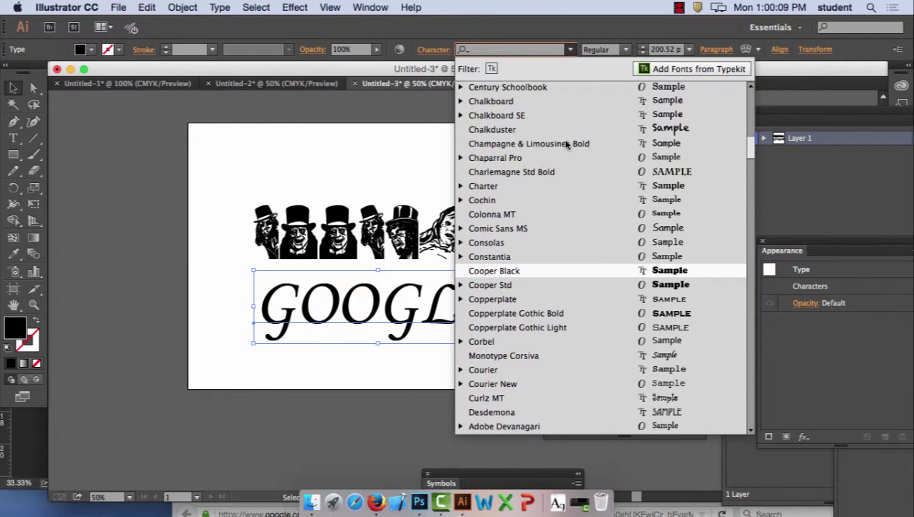
{"action": "left_click", "coordinate": [567, 130]}
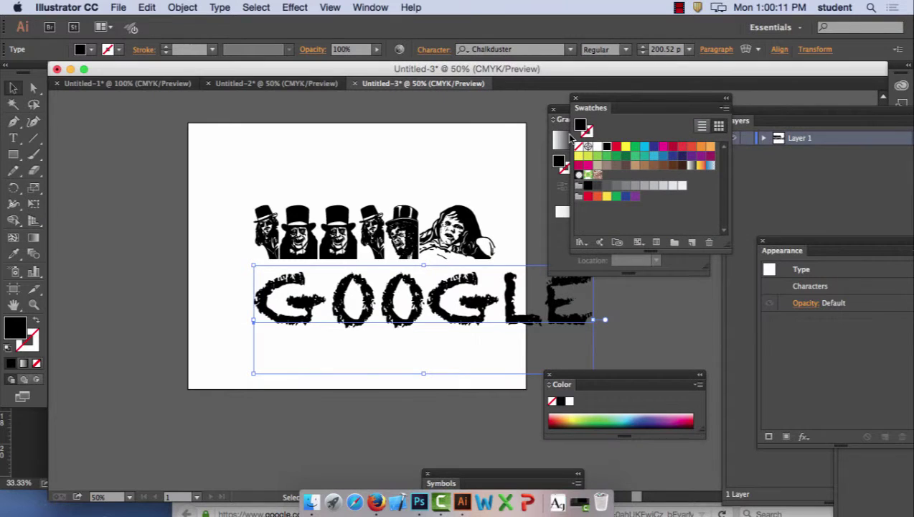
- Set the font of the lower GOOGLE text to Chalkboard
{"action": "left_click", "coordinate": [572, 50]}
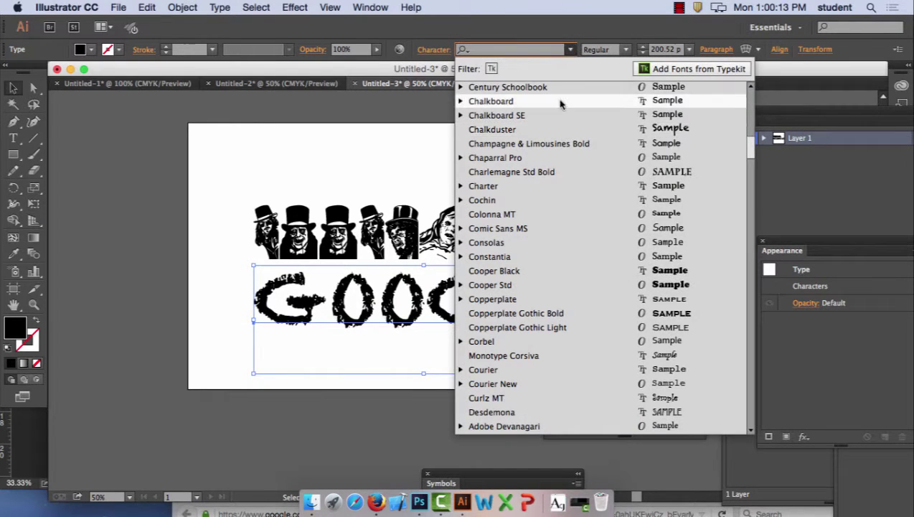
{"action": "scroll", "coordinate": [560, 105], "scroll_direction": "up", "scroll_amount": 1}
{"action": "left_click", "coordinate": [551, 122]}
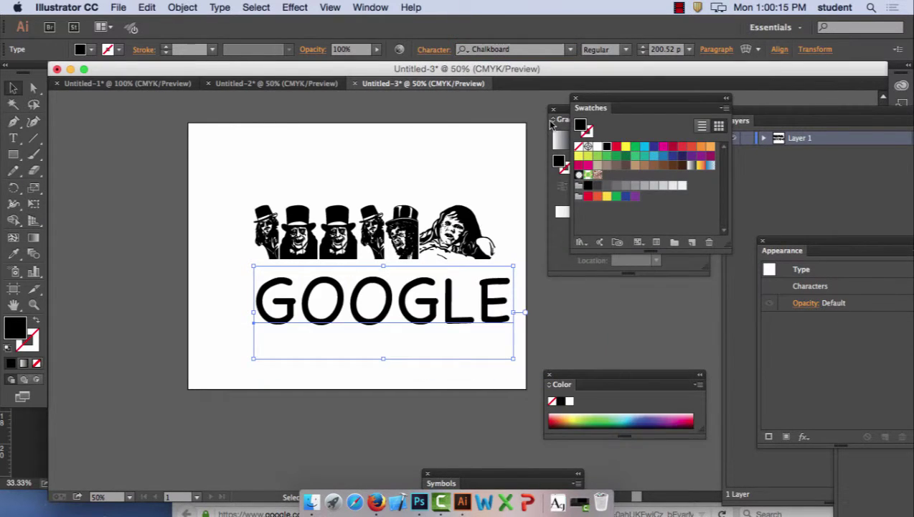
- Move the Chalkboard text up over the row of MonsterParty figures and fill it with the lightest gray swatch
{"action": "left_click_drag", "start_coordinate": [429, 327], "coordinate": [402, 254]}
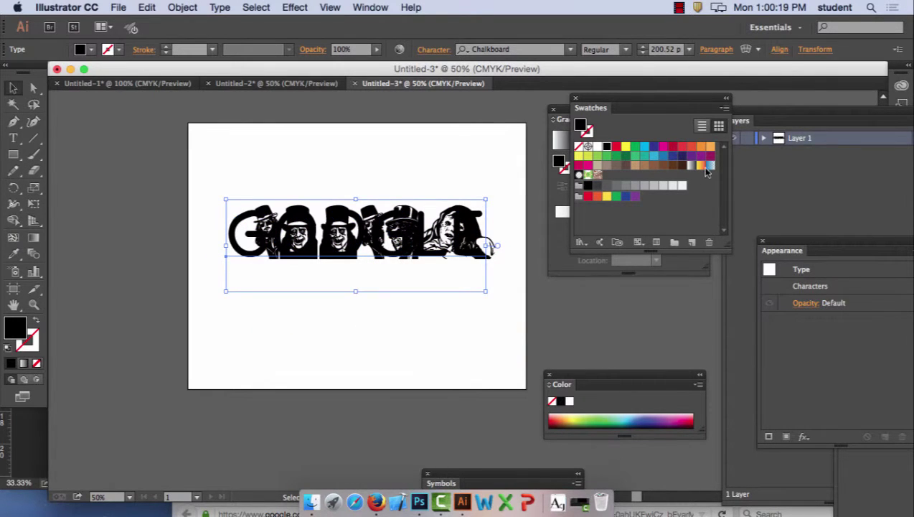
{"action": "left_click", "coordinate": [682, 185]}
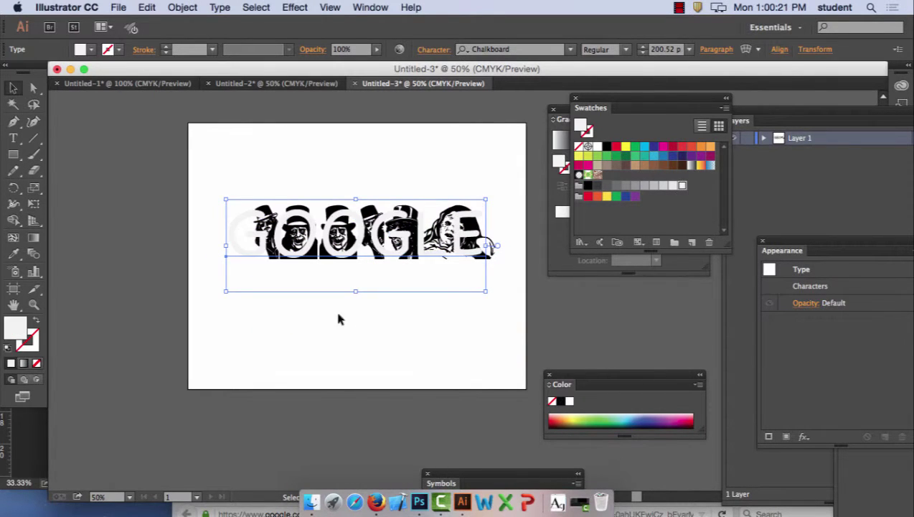
- Shift the GOOGLE text slightly toward the right and give its letters a bright red stroke
{"action": "left_click_drag", "start_coordinate": [493, 245], "coordinate": [497, 245]}
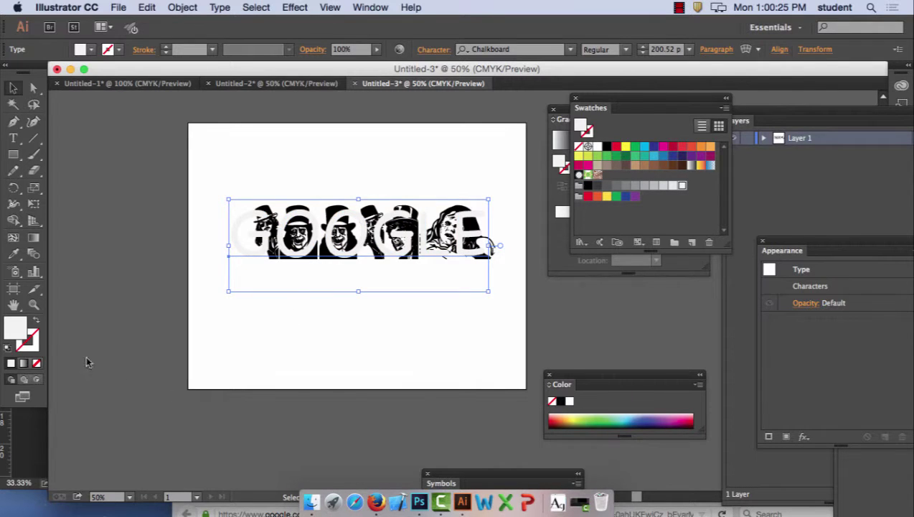
{"action": "double_click", "coordinate": [29, 342]}
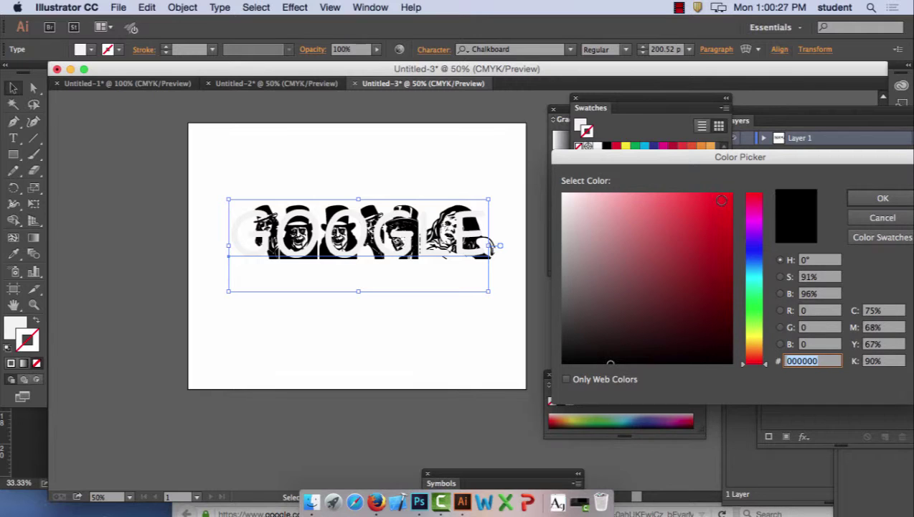
{"action": "left_click", "coordinate": [721, 200]}
{"action": "left_click", "coordinate": [897, 200]}
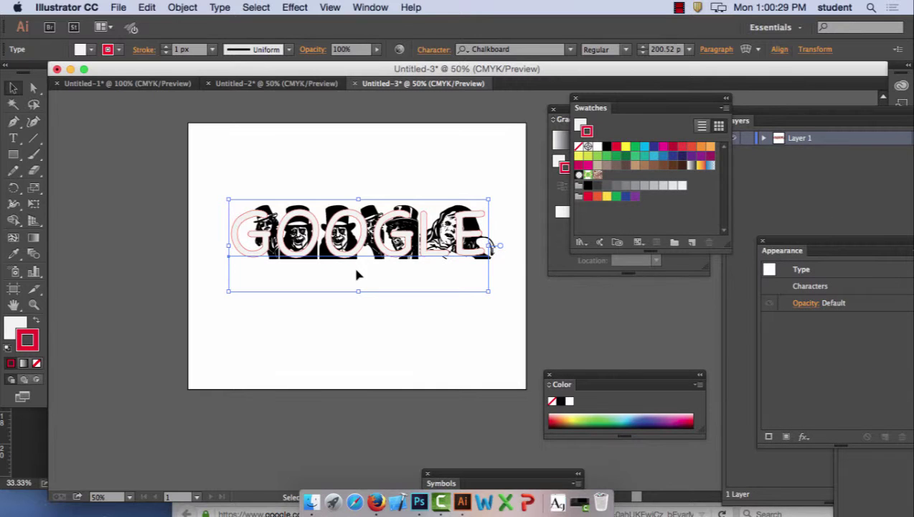
- Scale the GOOGLE text down to about 178.67 pt and reposition it over the row of figures
{"action": "left_click", "coordinate": [261, 170]}
{"action": "left_click", "coordinate": [445, 254]}
{"action": "left_click_drag", "start_coordinate": [227, 201], "coordinate": [248, 209]}
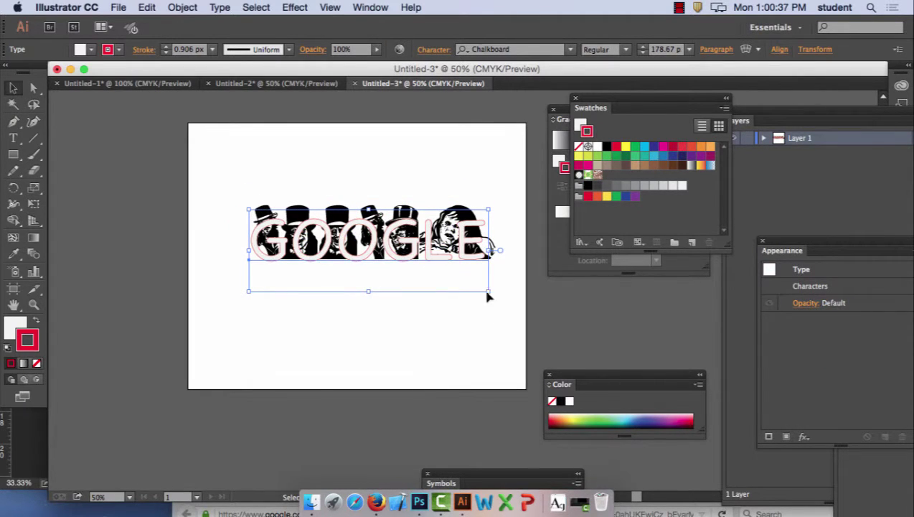
{"action": "left_click_drag", "start_coordinate": [493, 250], "coordinate": [486, 245]}
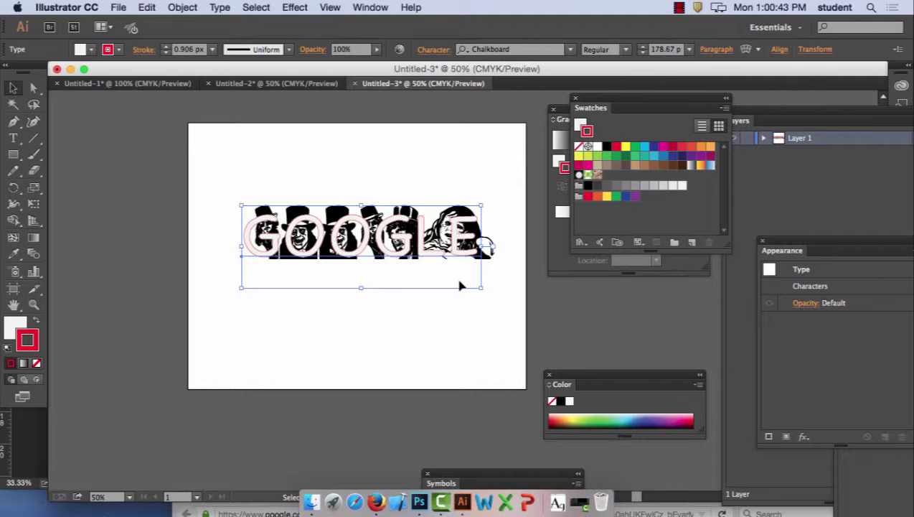
- Extend the row of MonsterParty figures toward the left and move the GOOGLE text below it
{"action": "left_click", "coordinate": [498, 264]}
{"action": "mouse_move", "coordinate": [500, 263]}
{"action": "left_mouse_down"}
{"action": "mouse_move", "coordinate": [490, 262]}
{"action": "mouse_move", "coordinate": [503, 259]}
{"action": "left_mouse_up"}
{"action": "left_click_drag", "start_coordinate": [252, 196], "coordinate": [227, 197]}
{"action": "left_click_drag", "start_coordinate": [323, 214], "coordinate": [336, 284]}
- Expand the MonsterParty text into shapes and ungroup it into separate figures
{"action": "left_click", "coordinate": [346, 235]}
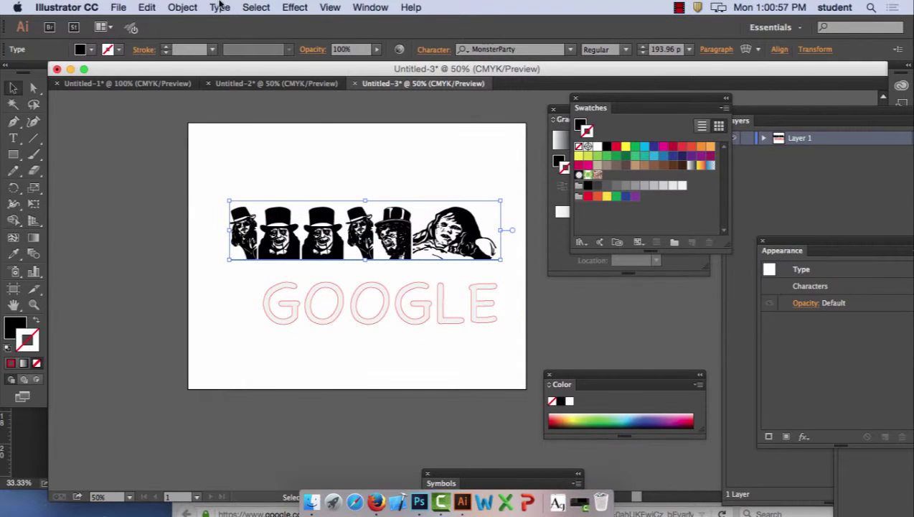
{"action": "left_click", "coordinate": [182, 7]}
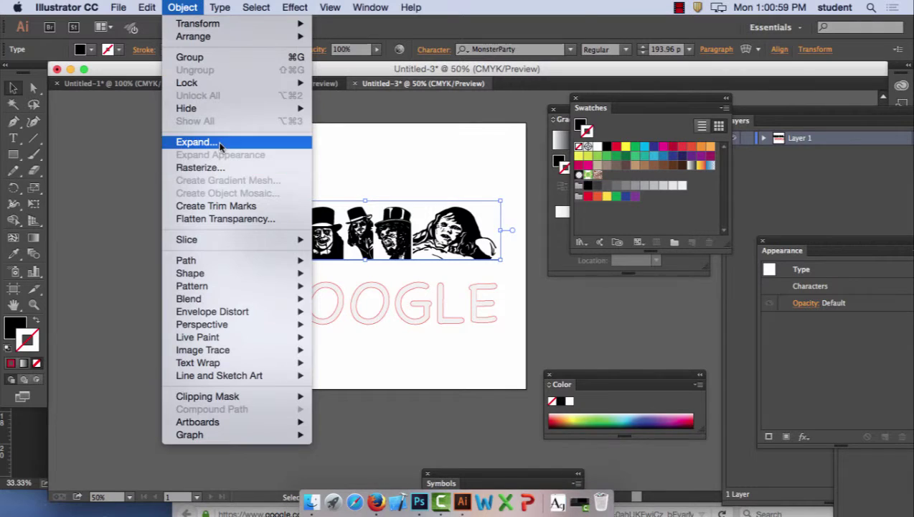
{"action": "left_click", "coordinate": [195, 142]}
{"action": "left_click", "coordinate": [643, 400]}
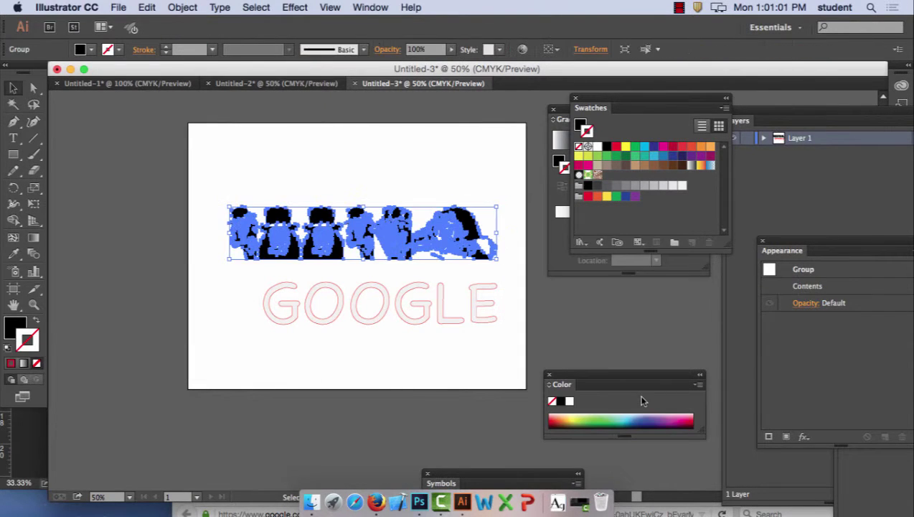
{"action": "left_click", "coordinate": [398, 156]}
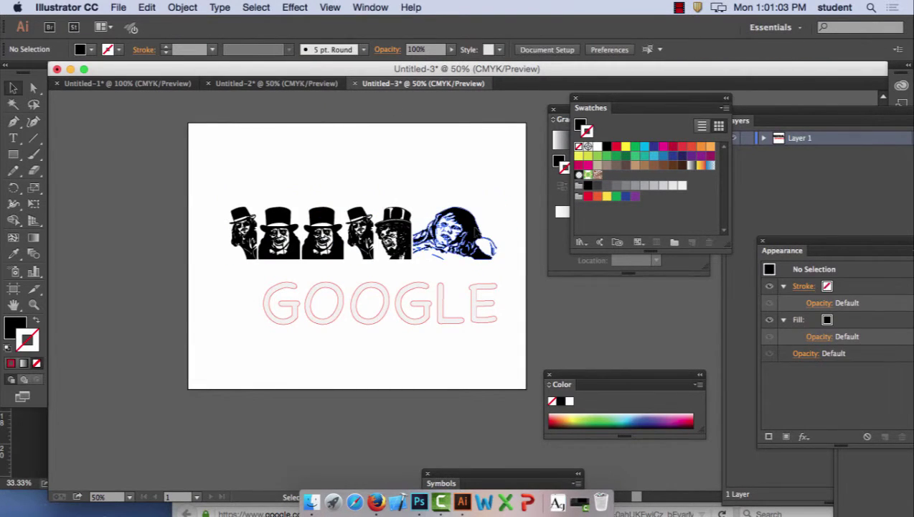
{"action": "left_click", "coordinate": [433, 205]}
{"action": "left_click", "coordinate": [182, 7]}
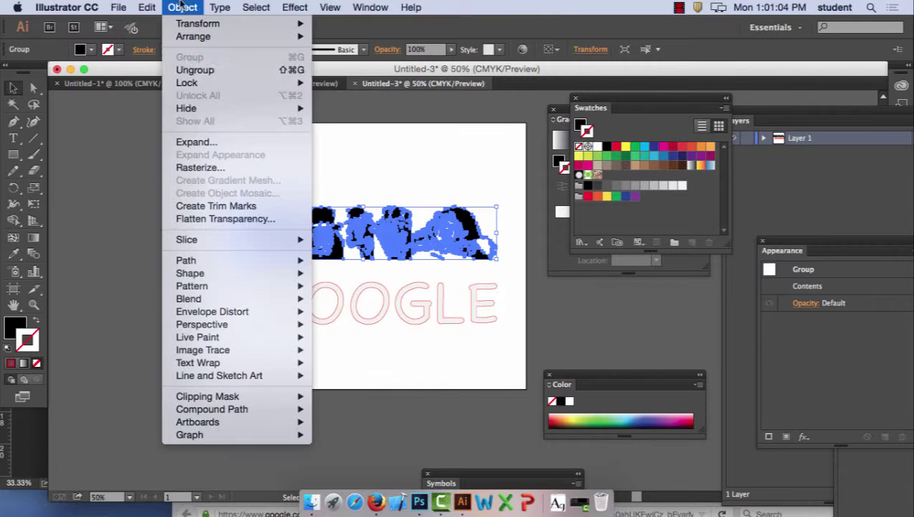
{"action": "left_click", "coordinate": [204, 69]}
- Group the parts of the reclining last figure, move it onto the letter E and give it a dark red stroke
{"action": "left_click", "coordinate": [421, 172]}
{"action": "left_click_drag", "start_coordinate": [421, 172], "coordinate": [500, 265]}
{"action": "left_click", "coordinate": [195, 6]}
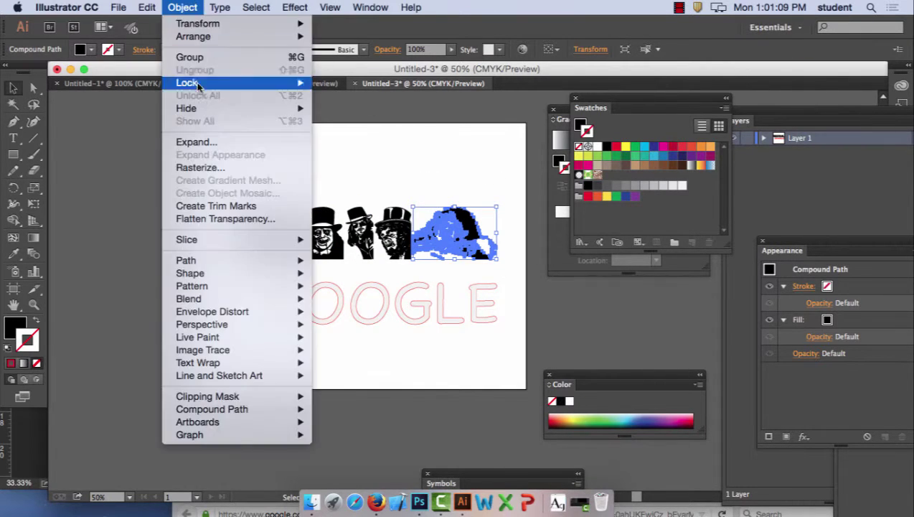
{"action": "left_click", "coordinate": [194, 56]}
{"action": "left_click_drag", "start_coordinate": [472, 235], "coordinate": [482, 305]}
{"action": "left_click", "coordinate": [679, 150]}
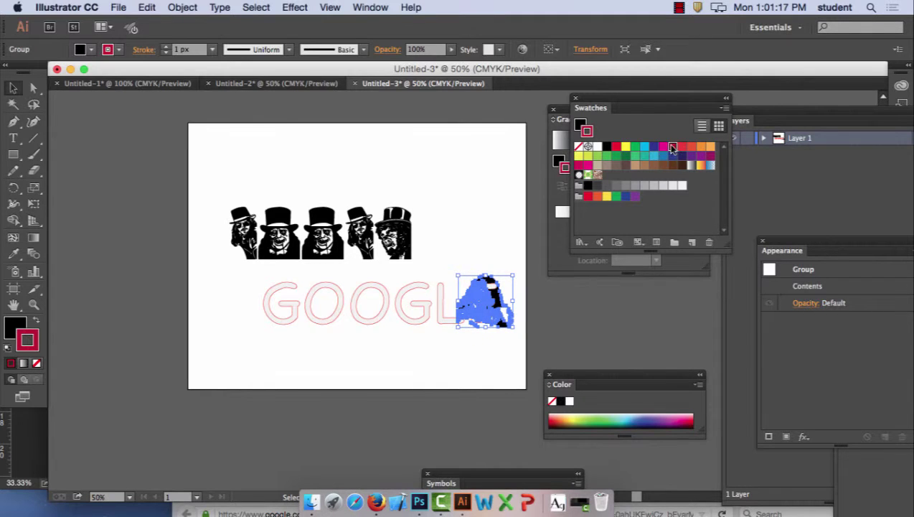
- Convert the GOOGLE text to outlines and ungroup it into individual letters
{"action": "left_click", "coordinate": [441, 204]}
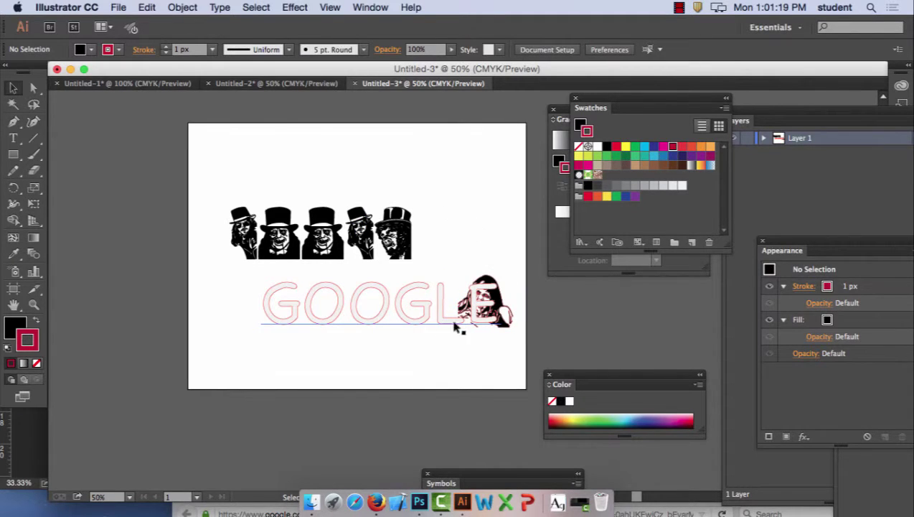
{"action": "left_click_drag", "start_coordinate": [482, 304], "coordinate": [486, 305]}
{"action": "left_click", "coordinate": [218, 7]}
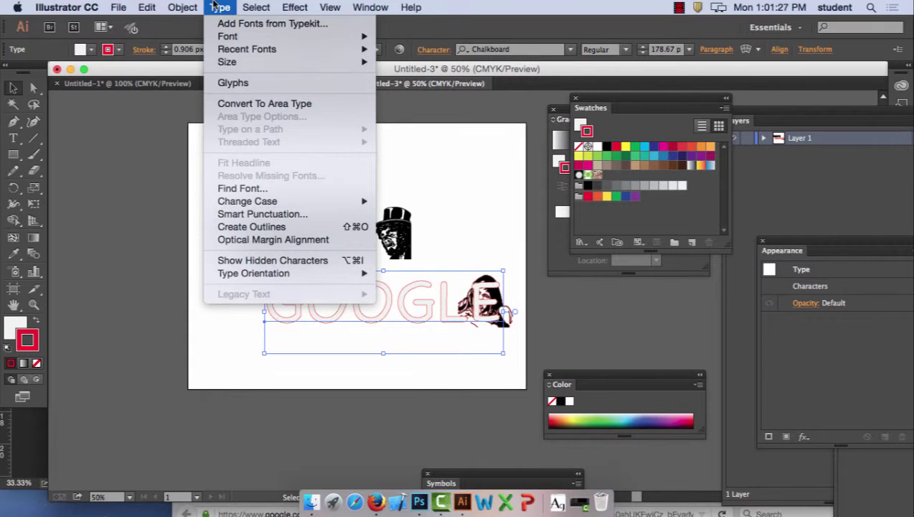
{"action": "left_click", "coordinate": [247, 226]}
{"action": "left_click", "coordinate": [410, 326]}
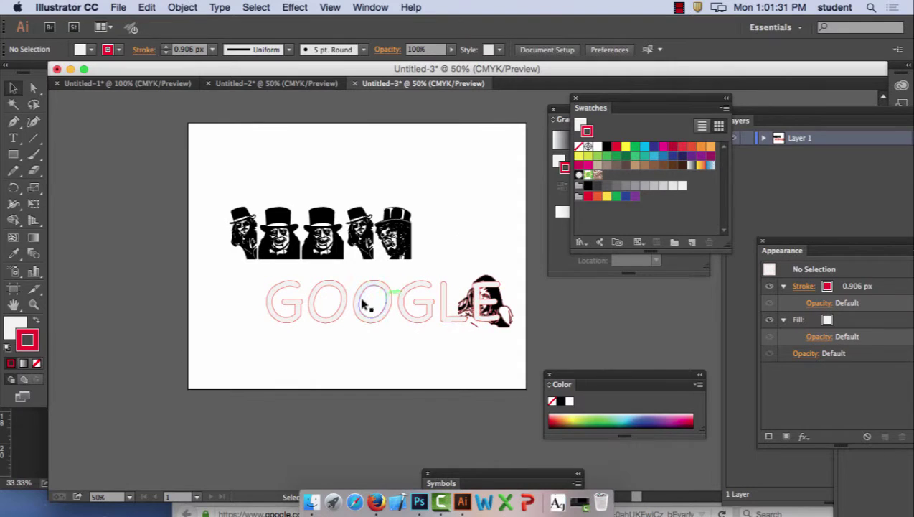
{"action": "left_click_drag", "start_coordinate": [253, 294], "coordinate": [438, 325]}
{"action": "left_click", "coordinate": [182, 7]}
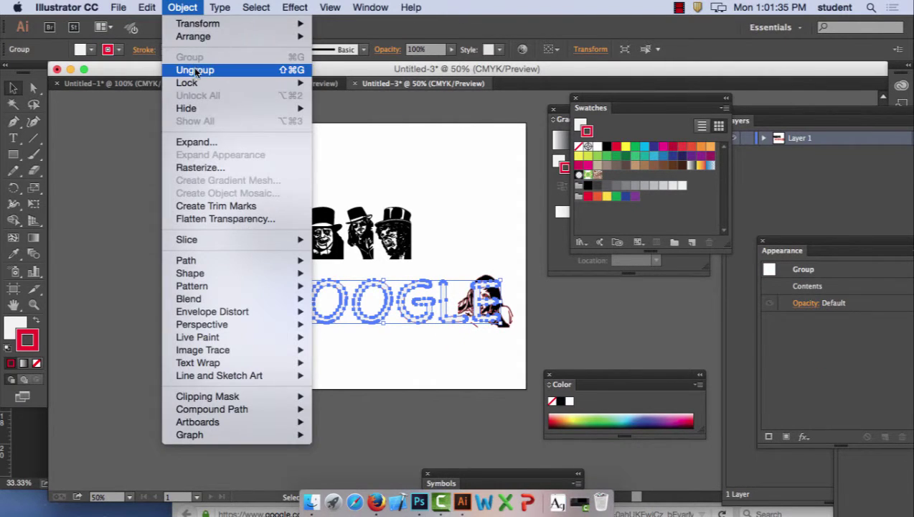
{"action": "left_click", "coordinate": [196, 67]}
- Move the letter L onto the fifth figure and shift the letters GOOG toward the left edge of the artboard
{"action": "left_click", "coordinate": [449, 315]}
{"action": "left_click_drag", "start_coordinate": [221, 289], "coordinate": [407, 249]}
{"action": "left_click", "coordinate": [380, 285]}
{"action": "left_click", "coordinate": [461, 255]}
{"action": "left_click", "coordinate": [446, 230]}
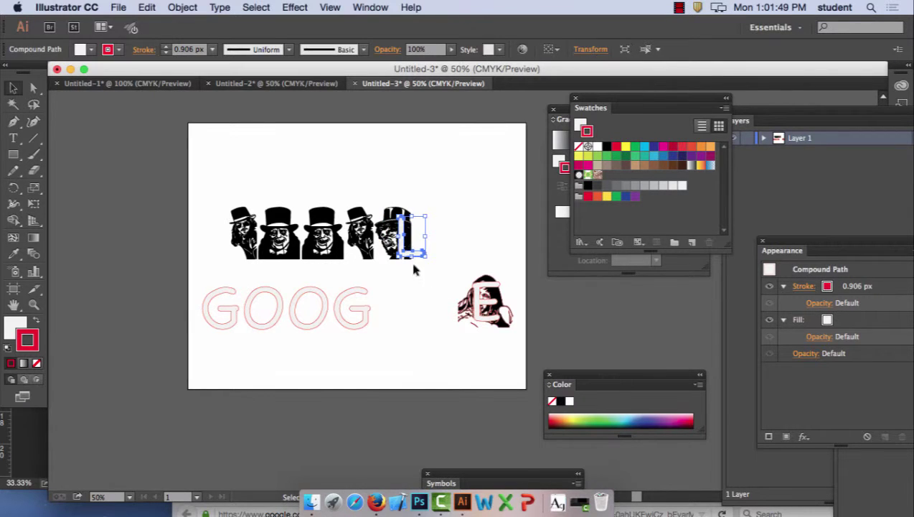
- Place the fifth figure behind the letter L and shift it so the face shows beside the letter
{"action": "left_click", "coordinate": [402, 240]}
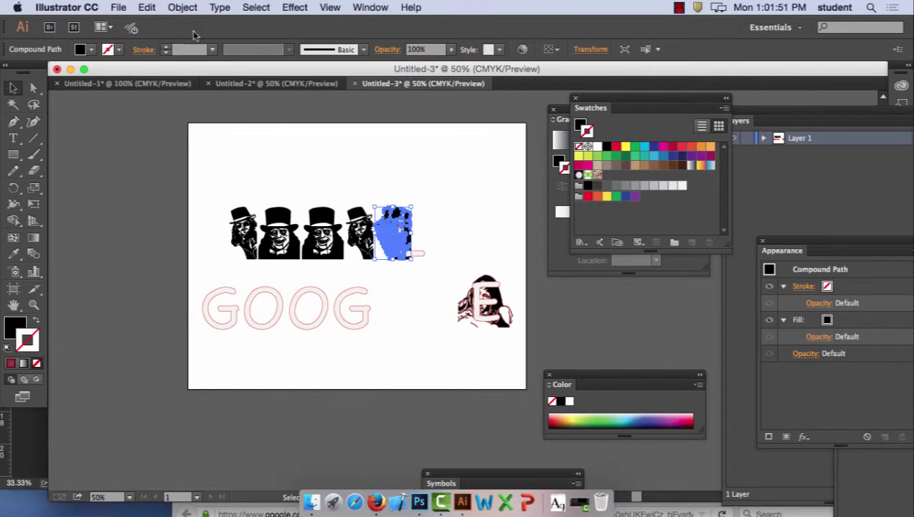
{"action": "left_click", "coordinate": [182, 7]}
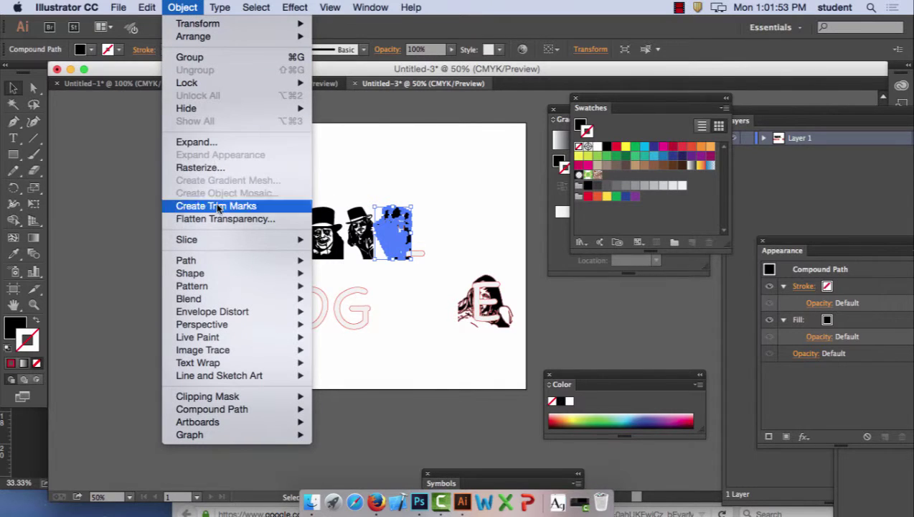
{"action": "mouse_move", "coordinate": [146, 7]}
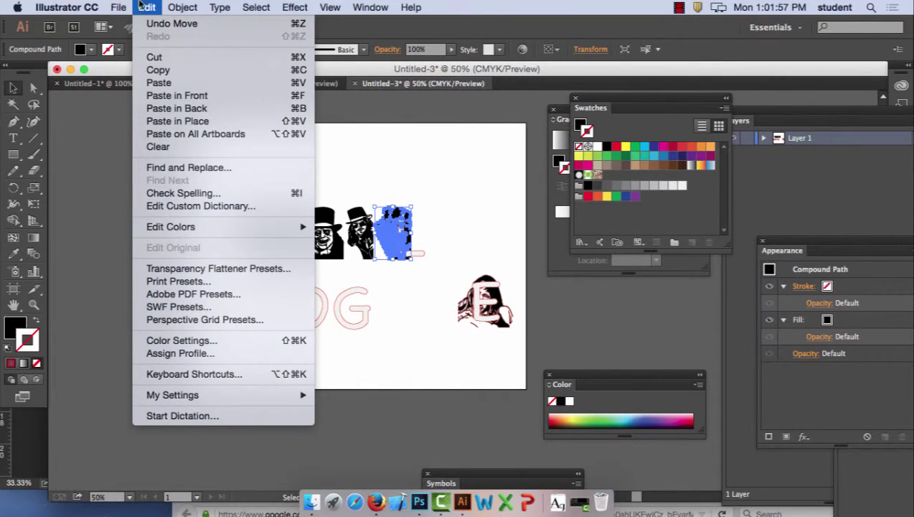
{"action": "left_click", "coordinate": [171, 6]}
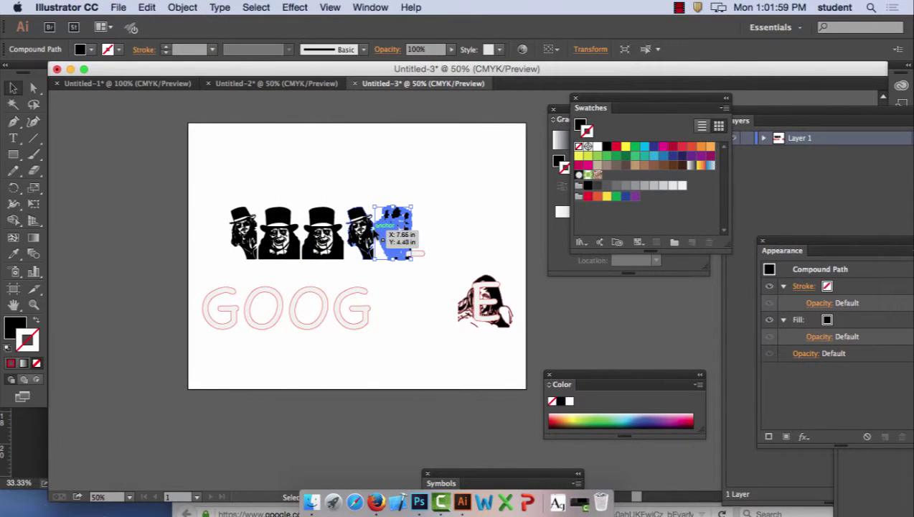
{"action": "left_click_drag", "start_coordinate": [385, 232], "coordinate": [408, 247]}
{"action": "left_click", "coordinate": [477, 172]}
- Adjust the E over its reclining figure and move the pair up beside the L figure
{"action": "left_click", "coordinate": [490, 336]}
{"action": "left_click_drag", "start_coordinate": [480, 303], "coordinate": [474, 304]}
{"action": "left_click", "coordinate": [496, 342]}
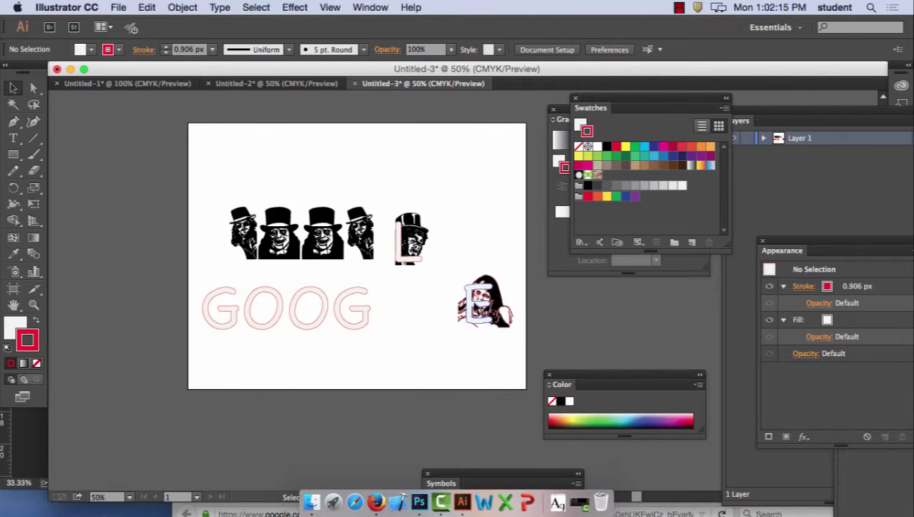
{"action": "left_click_drag", "start_coordinate": [458, 250], "coordinate": [514, 337]}
{"action": "left_click_drag", "start_coordinate": [488, 300], "coordinate": [458, 243]}
{"action": "left_click", "coordinate": [490, 360]}
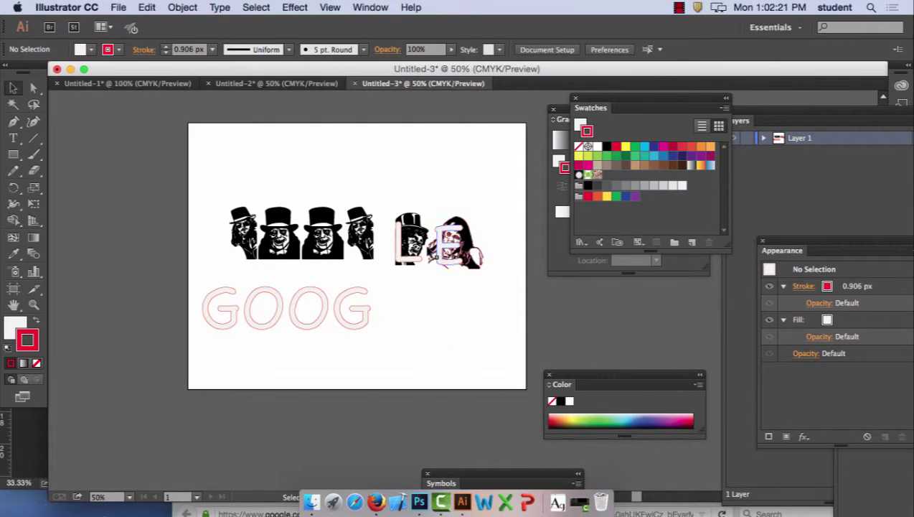
- Tilt the fourth figure and position it behind the second G
{"action": "left_click", "coordinate": [372, 252]}
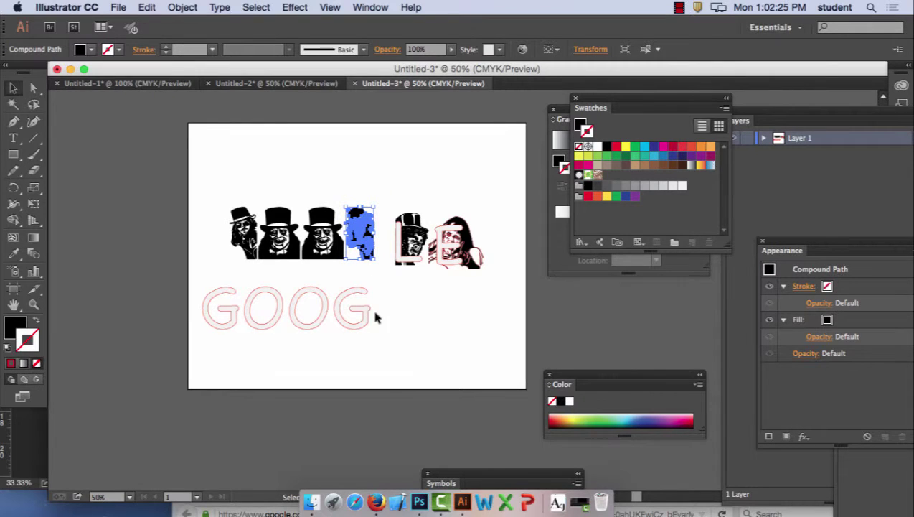
{"action": "left_click_drag", "start_coordinate": [375, 232], "coordinate": [380, 253]}
{"action": "left_click", "coordinate": [452, 326]}
- Delete the first G of the outlined letters and the first figure in the row
{"action": "left_click", "coordinate": [239, 307]}
{"action": "left_click", "coordinate": [230, 304]}
{"action": "key", "text": "Delete"}
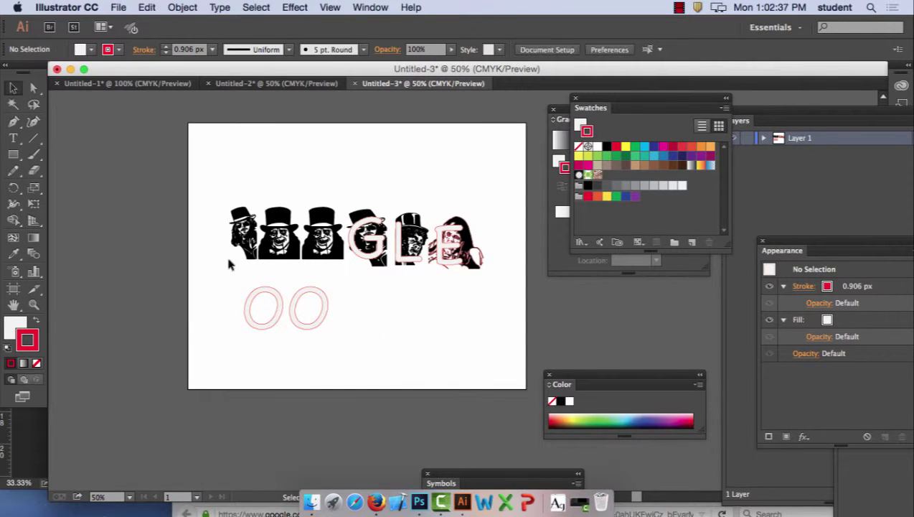
{"action": "left_click", "coordinate": [241, 248]}
{"action": "key", "text": "Delete"}
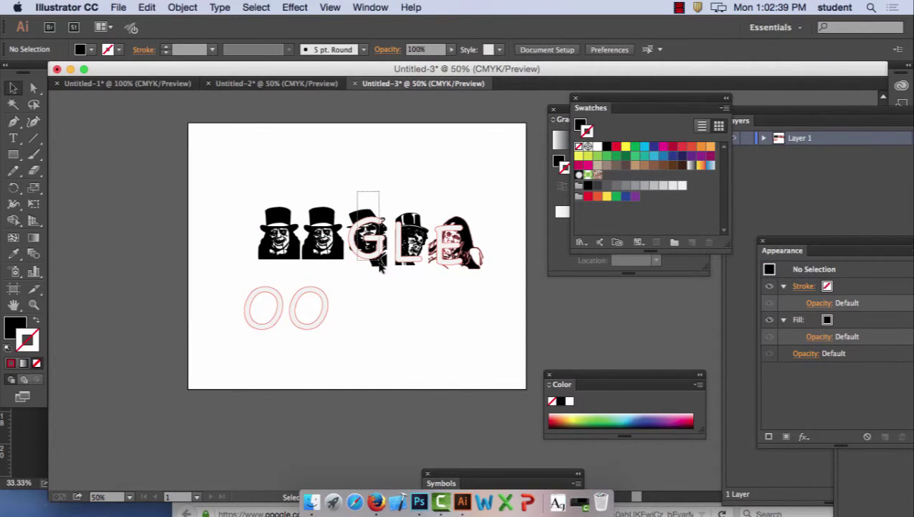
- Duplicate the combined G and tilted figure and place the copy at the start of the word
{"action": "left_click", "coordinate": [379, 246]}
{"action": "left_click_drag", "start_coordinate": [375, 250], "coordinate": [231, 252]}
{"action": "left_click", "coordinate": [344, 318]}
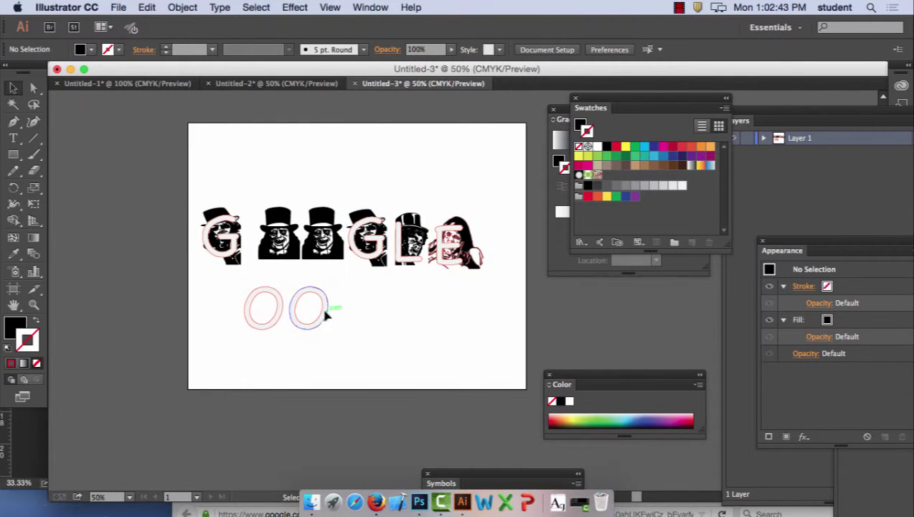
- Move the second O onto the third figure and delete the remaining O together with the second figure
{"action": "left_click_drag", "start_coordinate": [327, 314], "coordinate": [343, 244]}
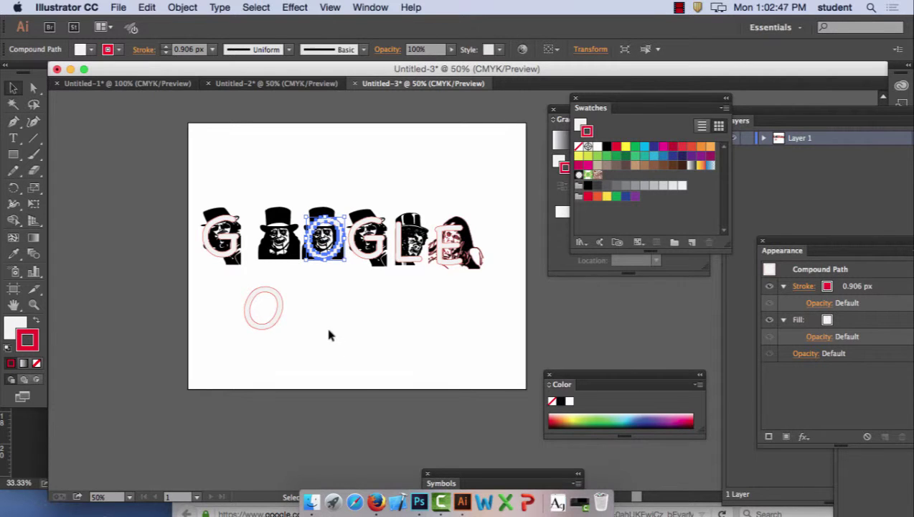
{"action": "left_click_drag", "start_coordinate": [261, 202], "coordinate": [264, 336]}
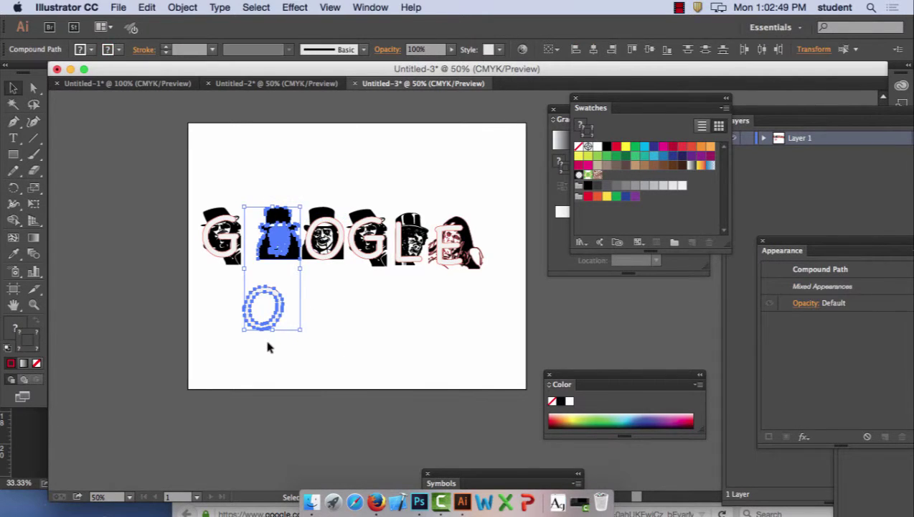
{"action": "key", "text": "Delete"}
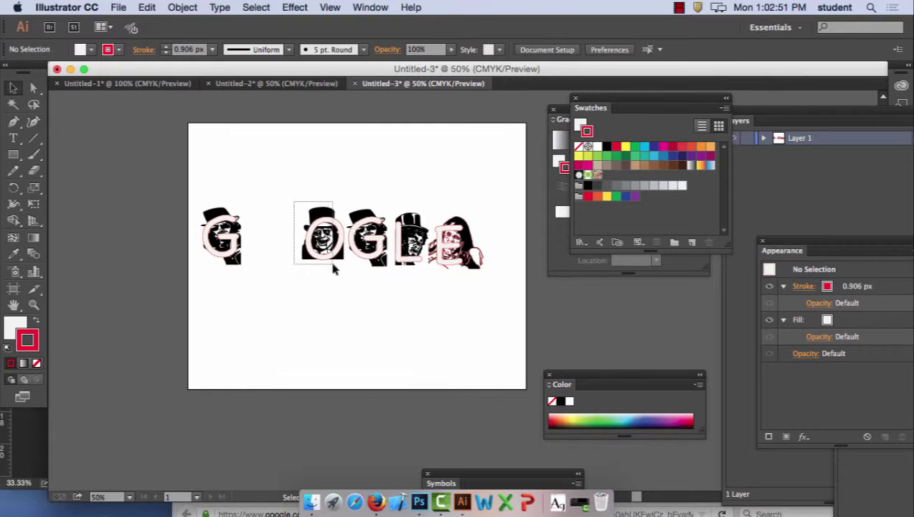
- Duplicate the combined O and figure and place the copy in the gap after the first G
{"action": "left_click", "coordinate": [327, 240]}
{"action": "left_click_drag", "start_coordinate": [328, 242], "coordinate": [274, 246]}
{"action": "left_click", "coordinate": [377, 295]}
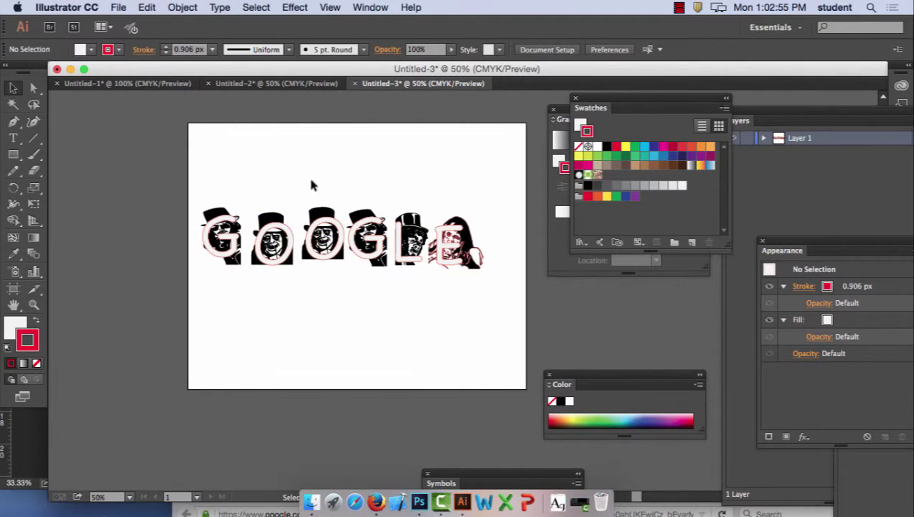
- Shift the second O figure and the second G figure toward the left to tighten their spacing
{"action": "left_click_drag", "start_coordinate": [312, 183], "coordinate": [338, 262]}
{"action": "mouse_move", "coordinate": [332, 238]}
{"action": "left_mouse_down"}
{"action": "mouse_move", "coordinate": [324, 247]}
{"action": "mouse_move", "coordinate": [328, 237]}
{"action": "left_mouse_up"}
{"action": "left_click", "coordinate": [359, 204]}
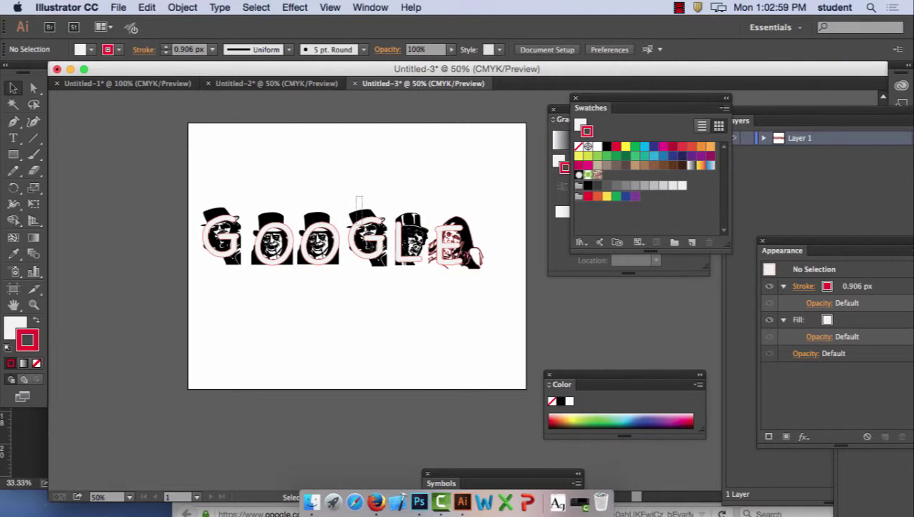
{"action": "left_click_drag", "start_coordinate": [378, 224], "coordinate": [371, 226]}
{"action": "left_click", "coordinate": [372, 180]}
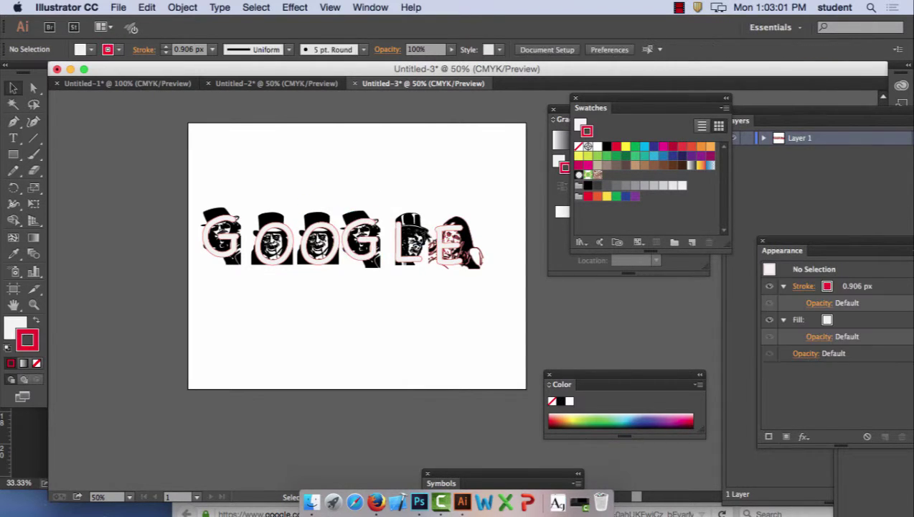
- Move the L and E figures toward the left, next to the second G, and nudge the E figure into line
{"action": "left_click_drag", "start_coordinate": [397, 192], "coordinate": [463, 281]}
{"action": "left_click_drag", "start_coordinate": [416, 247], "coordinate": [405, 249]}
{"action": "left_click", "coordinate": [429, 190]}
{"action": "left_click_drag", "start_coordinate": [434, 196], "coordinate": [473, 282]}
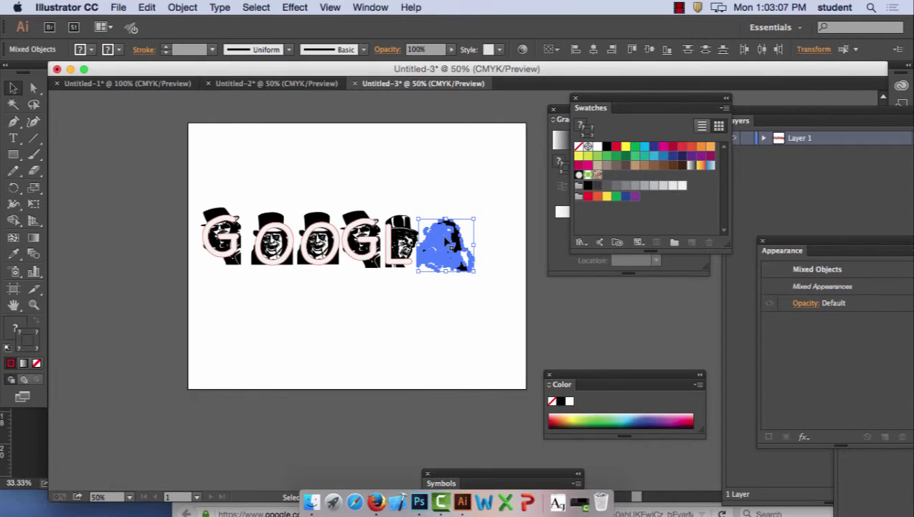
{"action": "left_click_drag", "start_coordinate": [448, 246], "coordinate": [445, 237]}
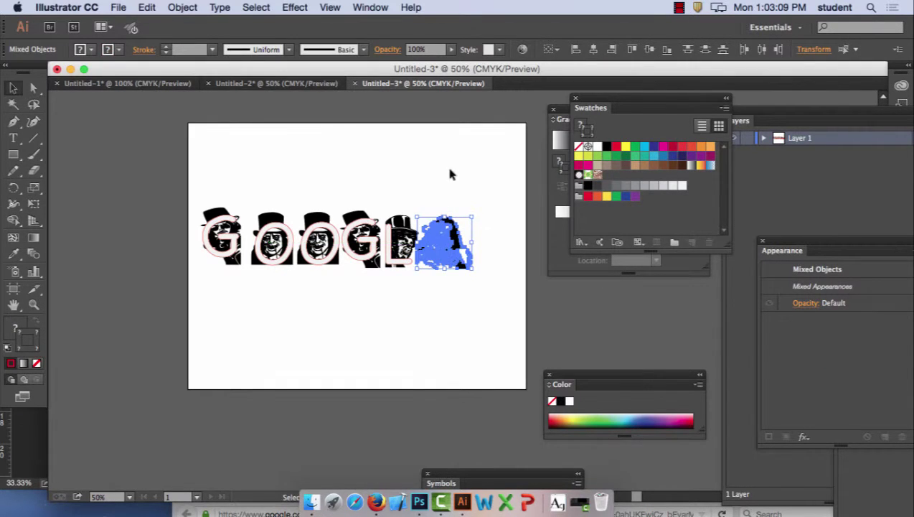
- Apply a 1 px red stroke to the figures behind the L and the second G
{"action": "left_click", "coordinate": [446, 164]}
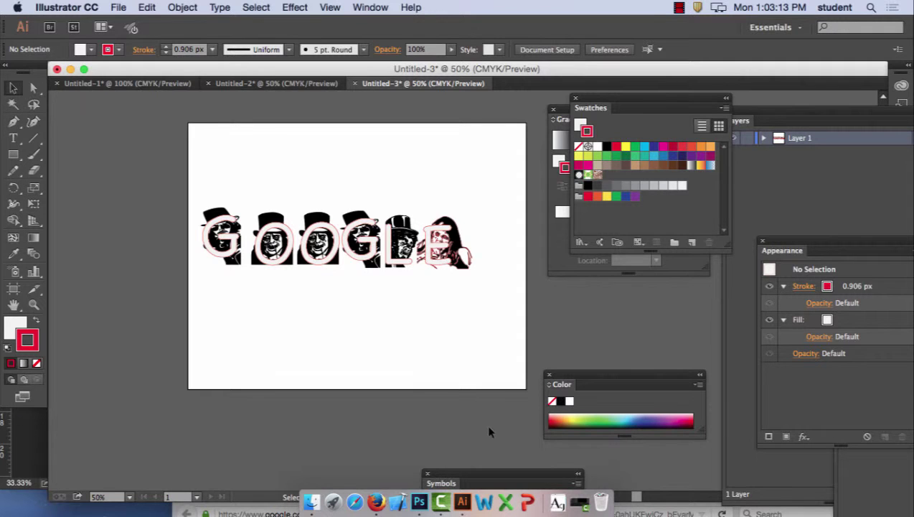
{"action": "left_click", "coordinate": [407, 240]}
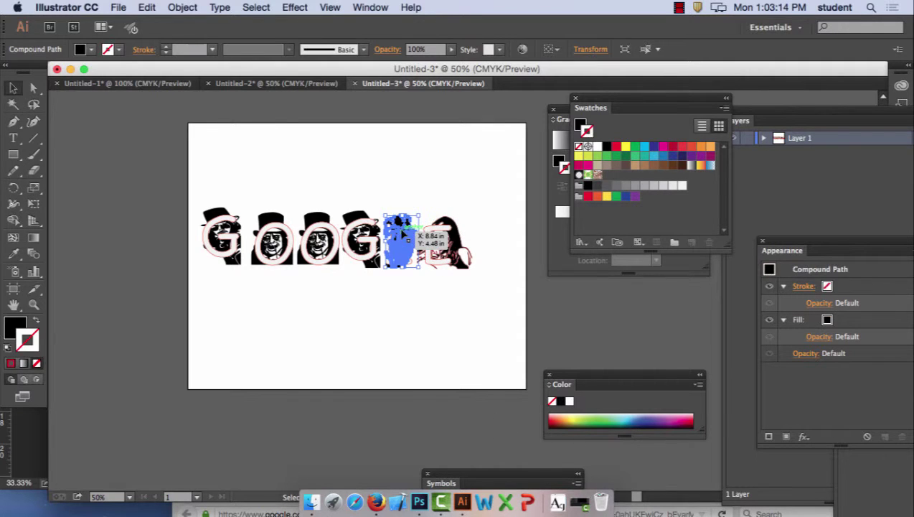
{"action": "left_click", "coordinate": [11, 363]}
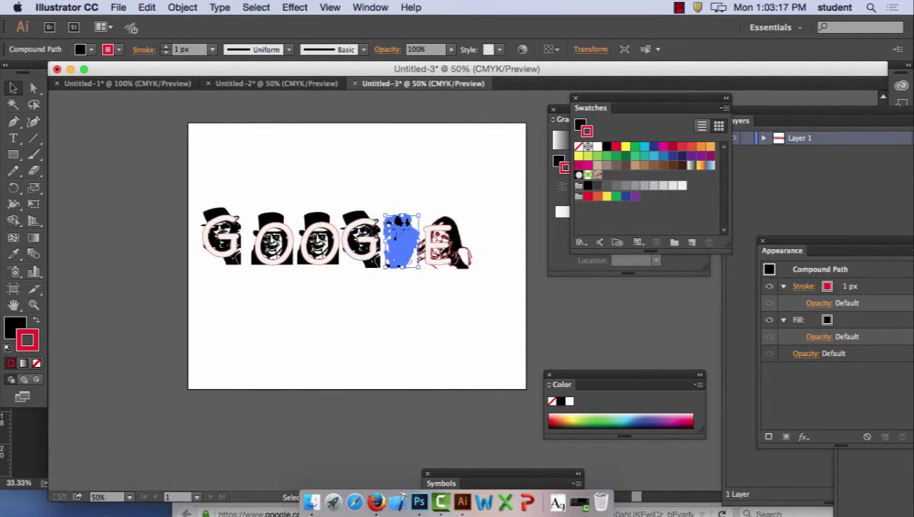
{"action": "left_click", "coordinate": [365, 224]}
{"action": "left_click", "coordinate": [10, 363]}
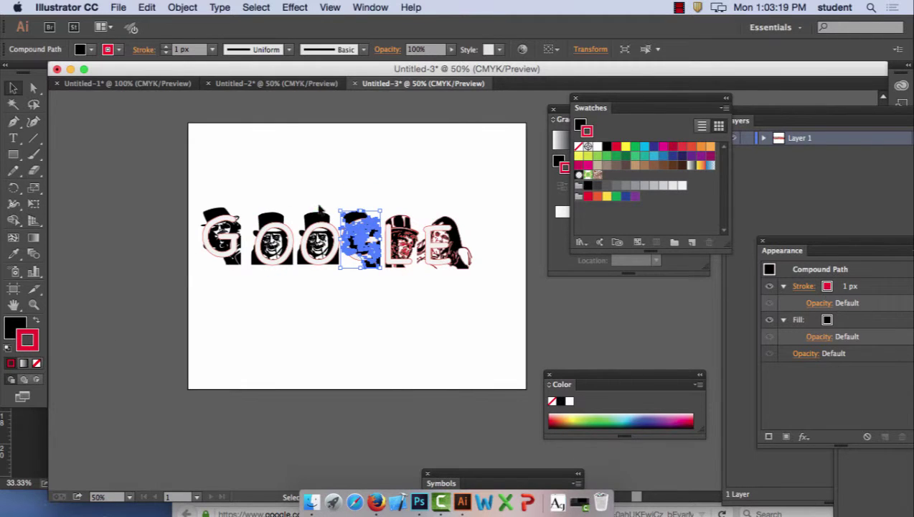
- Give the figures behind both Os and the first G the same 1 px red stroke
{"action": "left_click", "coordinate": [318, 237]}
{"action": "left_click", "coordinate": [11, 363]}
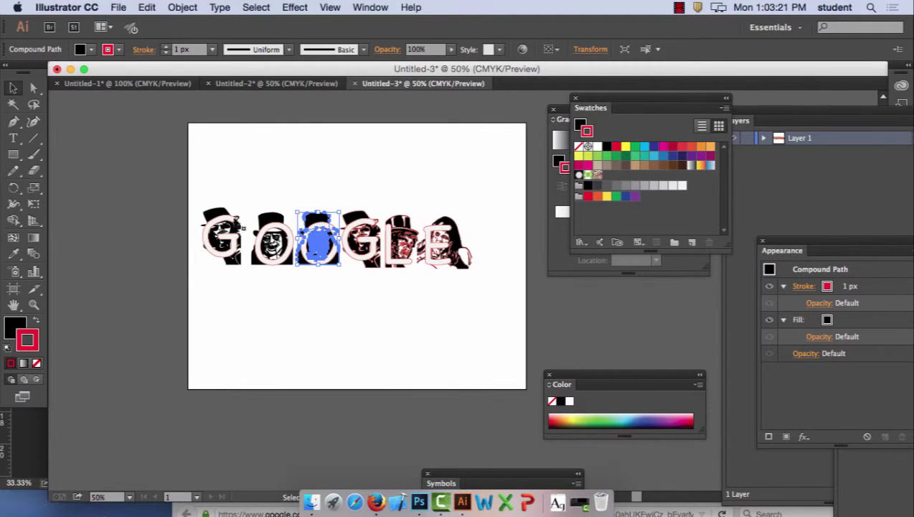
{"action": "left_click", "coordinate": [267, 224]}
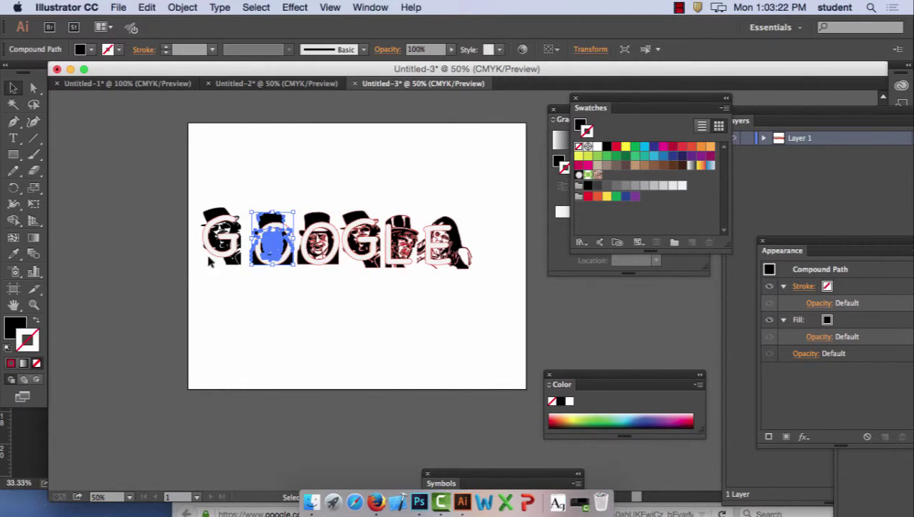
{"action": "left_click", "coordinate": [11, 364]}
{"action": "left_click", "coordinate": [221, 219]}
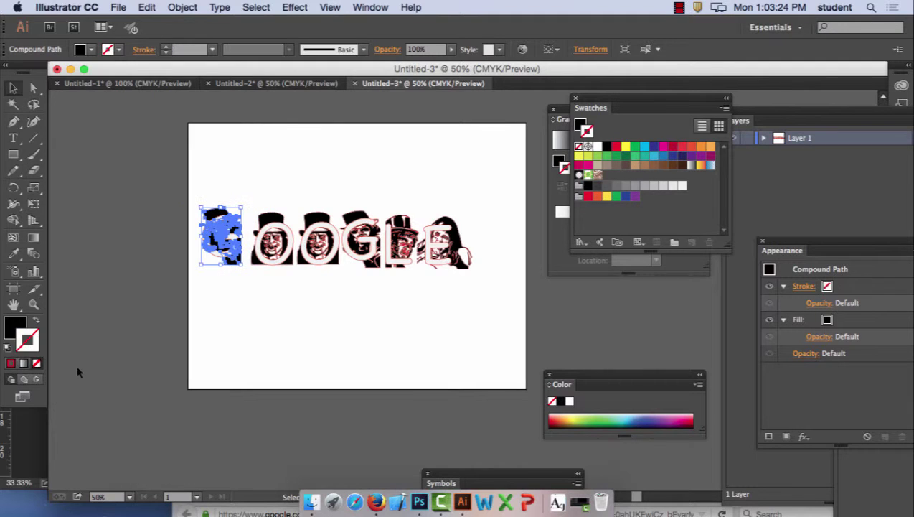
{"action": "left_click", "coordinate": [11, 363]}
{"action": "left_click", "coordinate": [319, 359]}
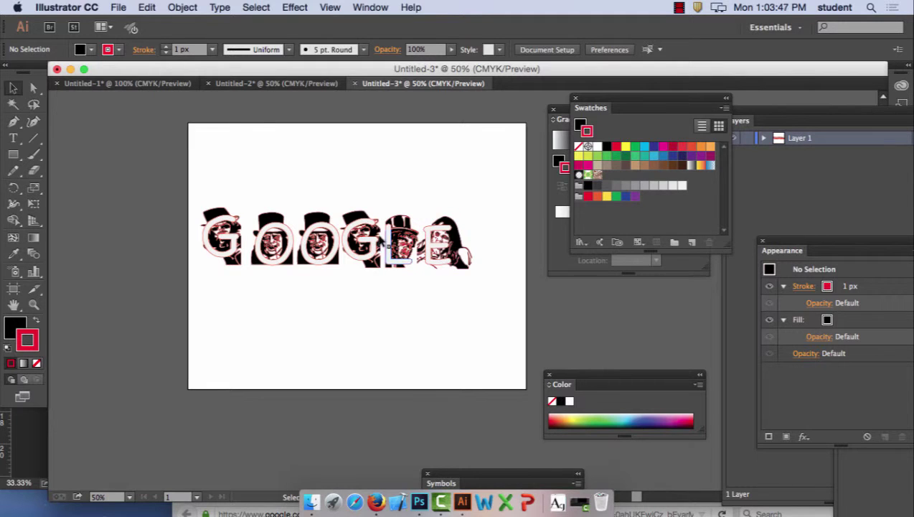
- Nudge the L and the E, each together with its figure, into line with the other letters
{"action": "left_click", "coordinate": [416, 264]}
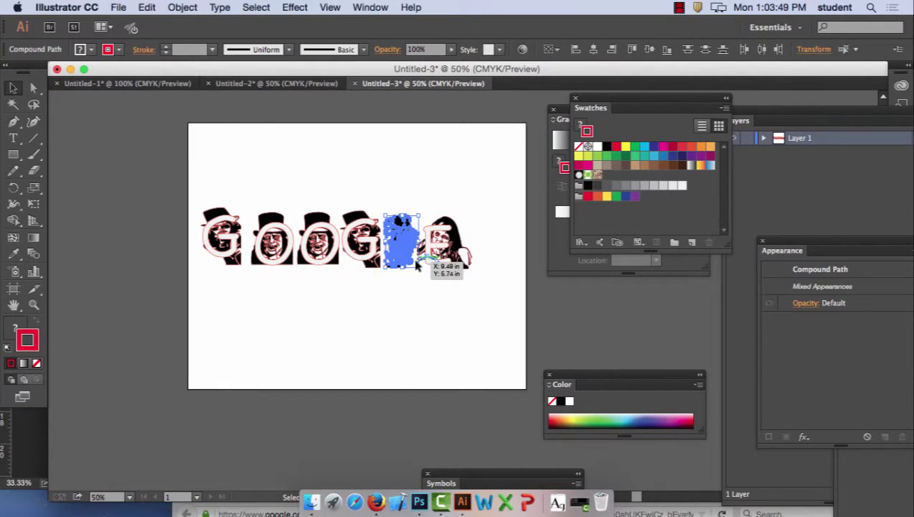
{"action": "left_click", "coordinate": [461, 201]}
{"action": "left_click_drag", "start_coordinate": [425, 191], "coordinate": [473, 285]}
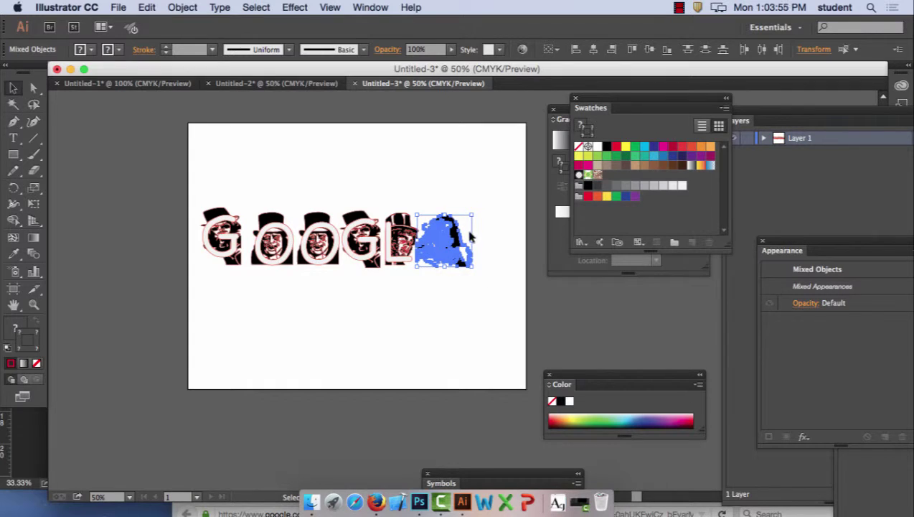
{"action": "left_click", "coordinate": [433, 164]}
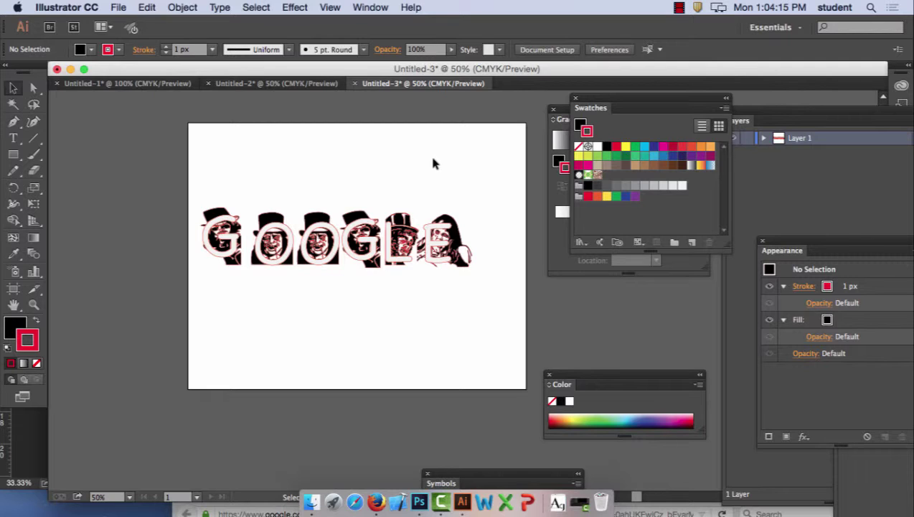
- Select the whole GOOGLE artwork and fit the artboard to the artwork bounds
{"action": "left_click_drag", "start_coordinate": [190, 157], "coordinate": [493, 285]}
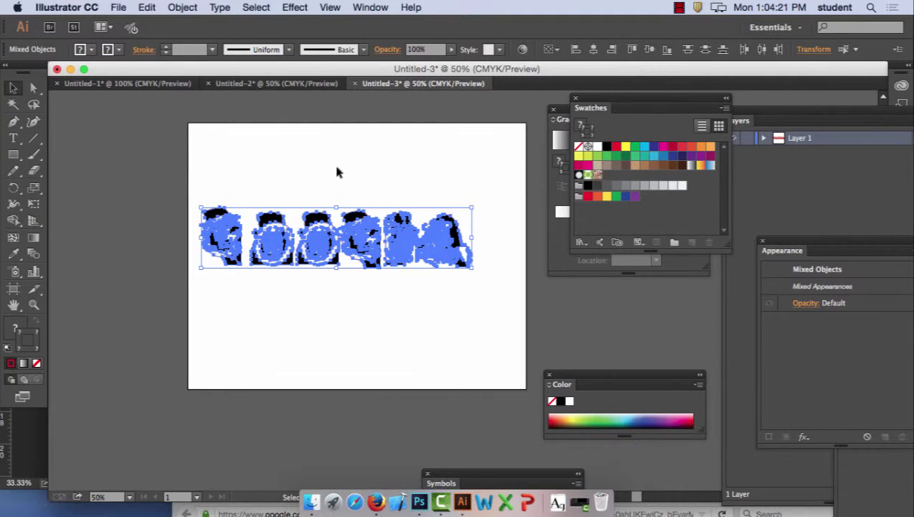
{"action": "left_click", "coordinate": [184, 7]}
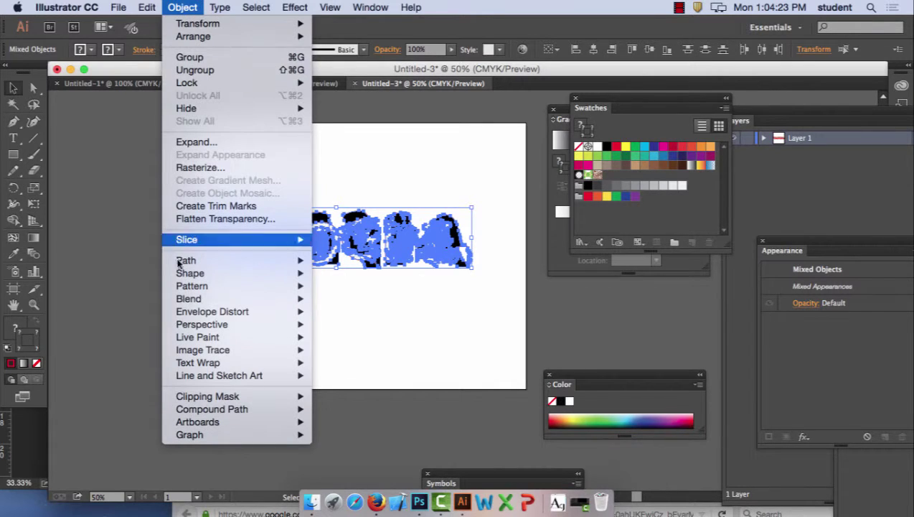
{"action": "mouse_move", "coordinate": [222, 423]}
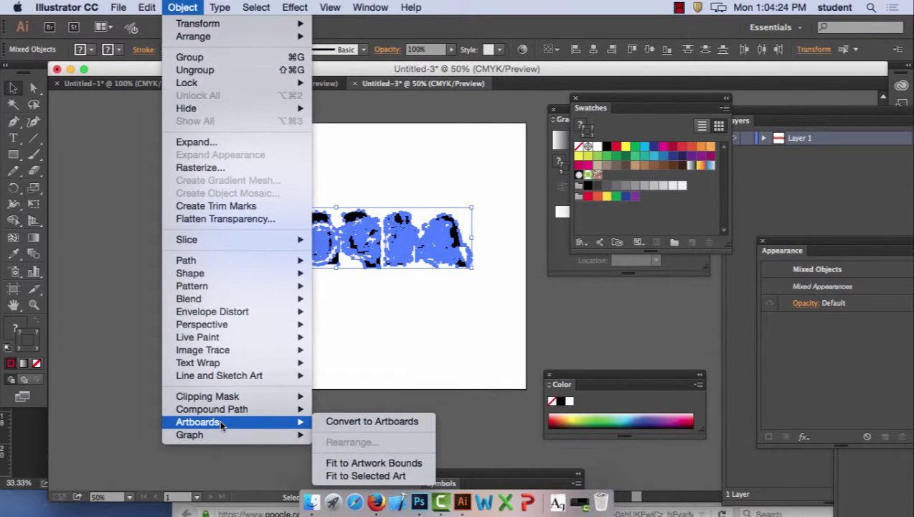
{"action": "left_click", "coordinate": [412, 467]}
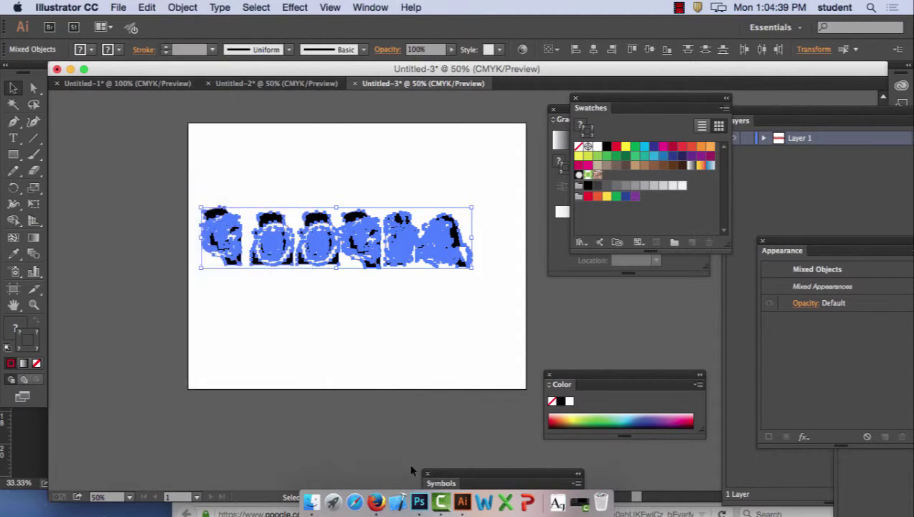
{"action": "left_click", "coordinate": [413, 404]}
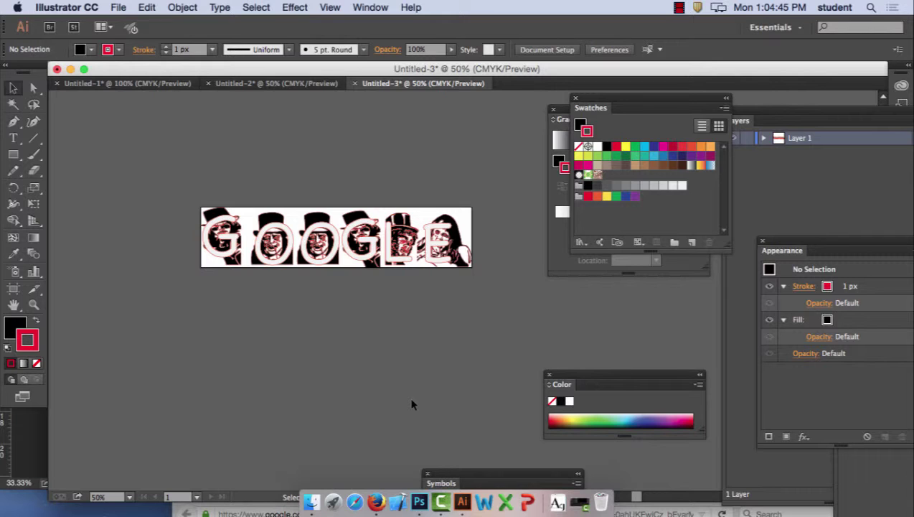
- Save the document to the Desktop as google.ai in Adobe Illustrator format, accepting the save options
{"action": "left_click", "coordinate": [128, 7]}
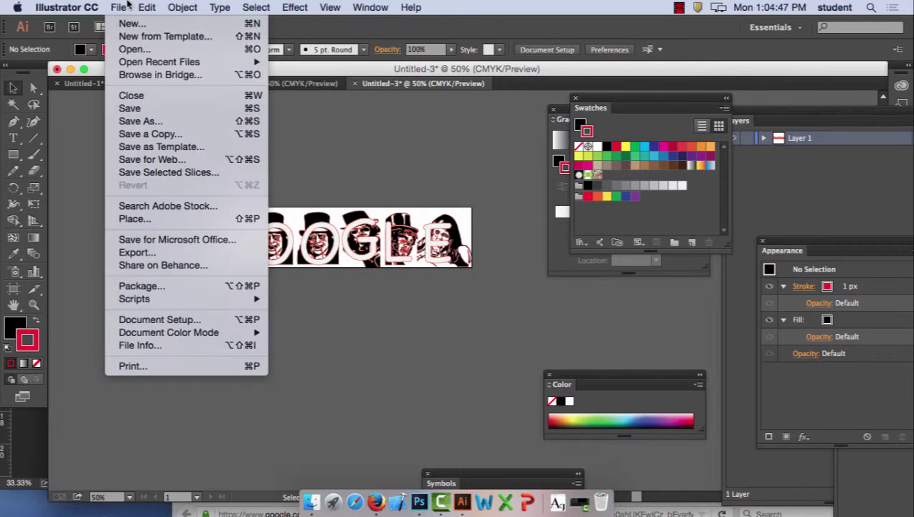
{"action": "left_click", "coordinate": [148, 122]}
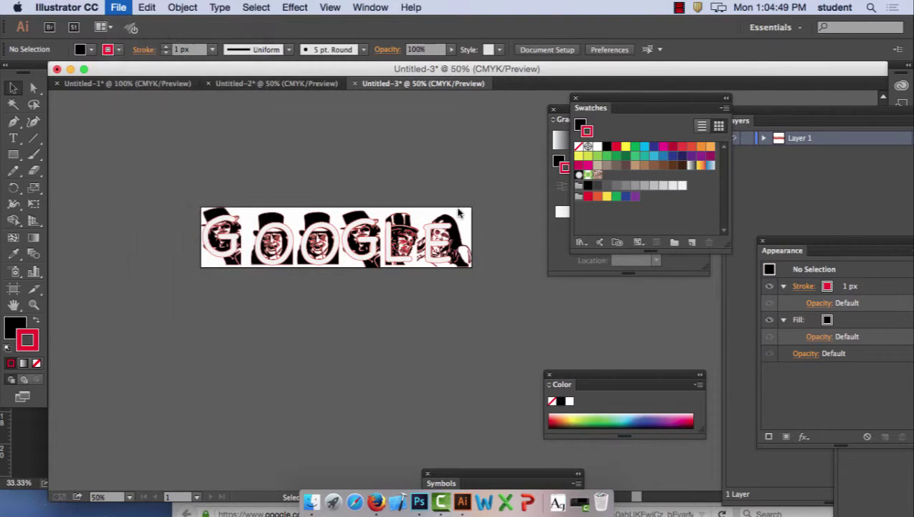
{"action": "type", "text": "google.ai"}
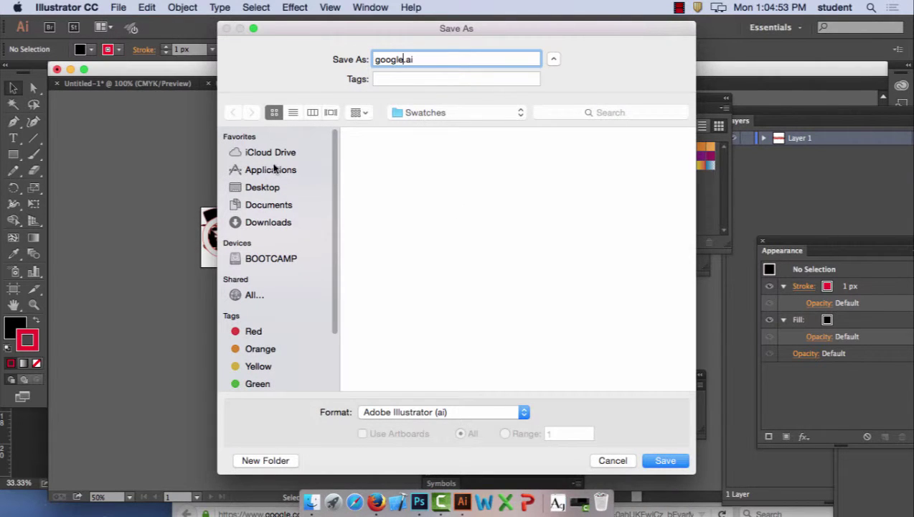
{"action": "left_click", "coordinate": [264, 186]}
{"action": "left_click", "coordinate": [673, 456]}
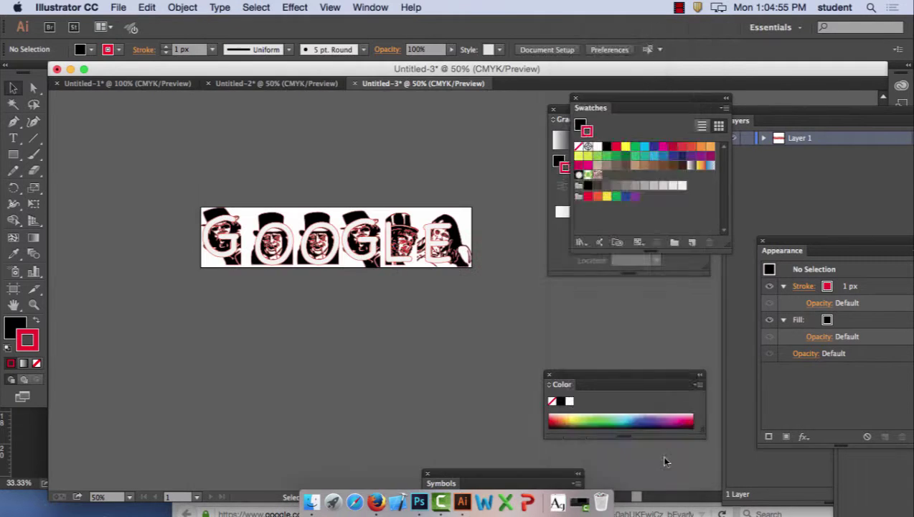
{"action": "left_click", "coordinate": [847, 433]}
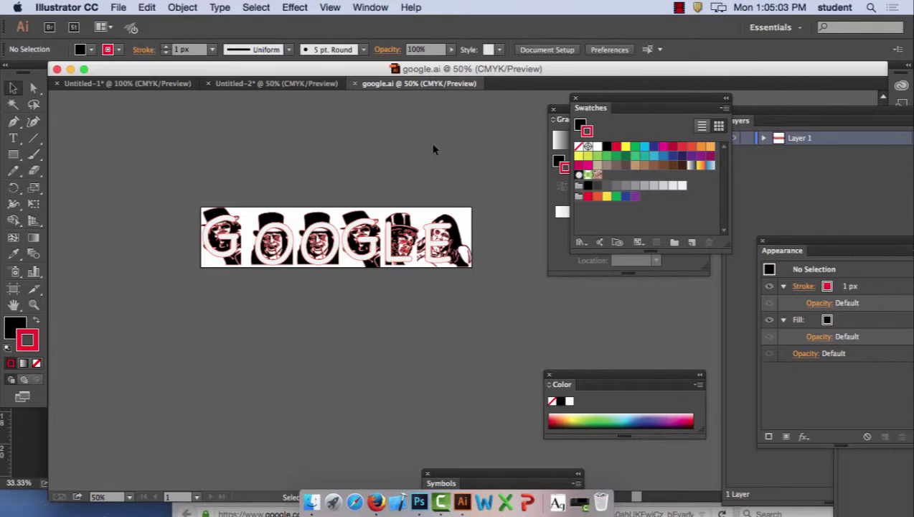
- Copy all the logo artwork and switch to the black cat image in Photoshop, closing the Untitled-1 document there
{"action": "key", "text": "super+a"}
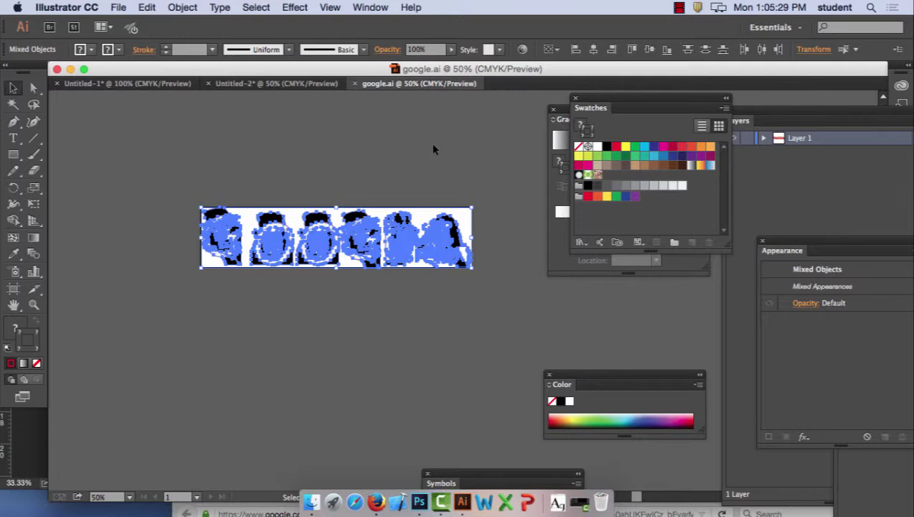
{"action": "left_click", "coordinate": [419, 502]}
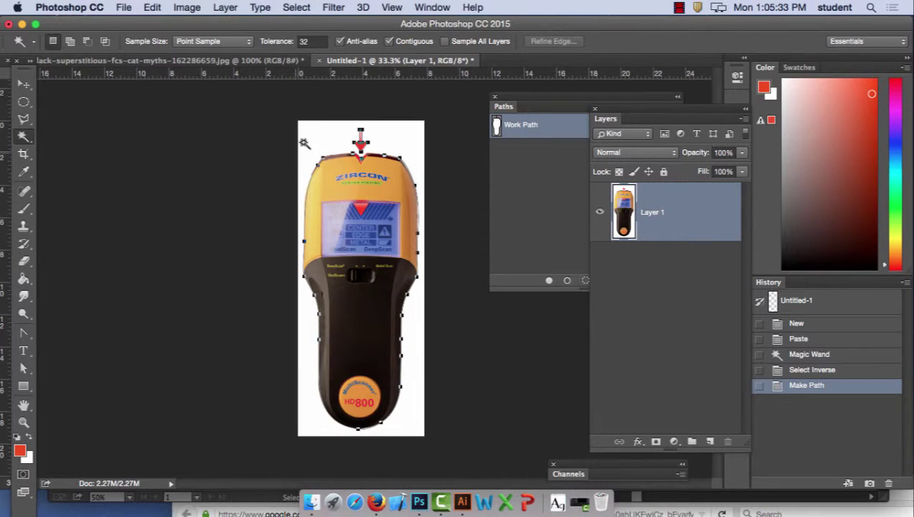
{"action": "left_click", "coordinate": [321, 60]}
{"action": "left_click", "coordinate": [412, 190]}
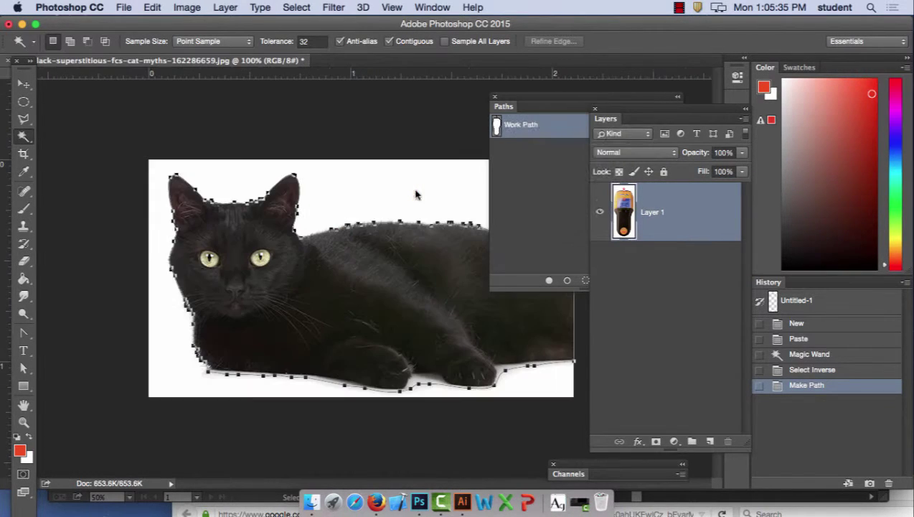
- Deselect the cat path with the Move tool active and move the Paths and Layers panels off the image
{"action": "left_click", "coordinate": [24, 84]}
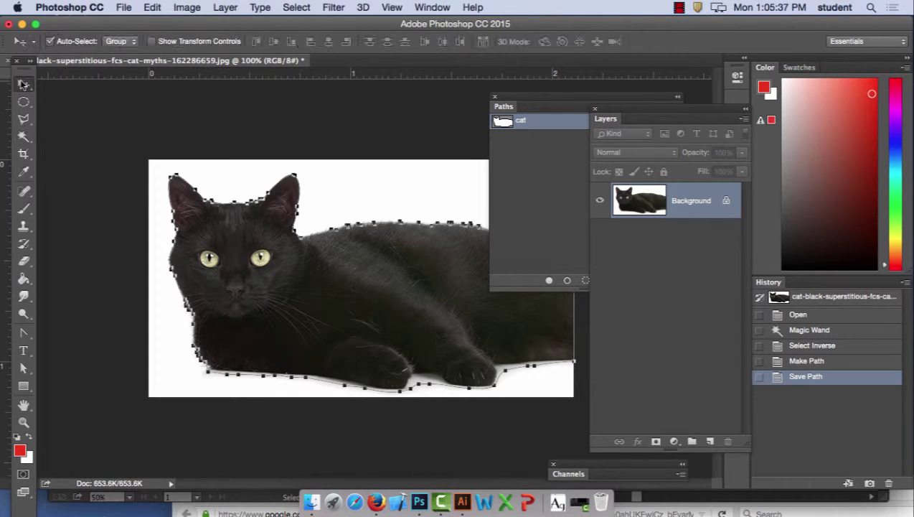
{"action": "left_click", "coordinate": [547, 164]}
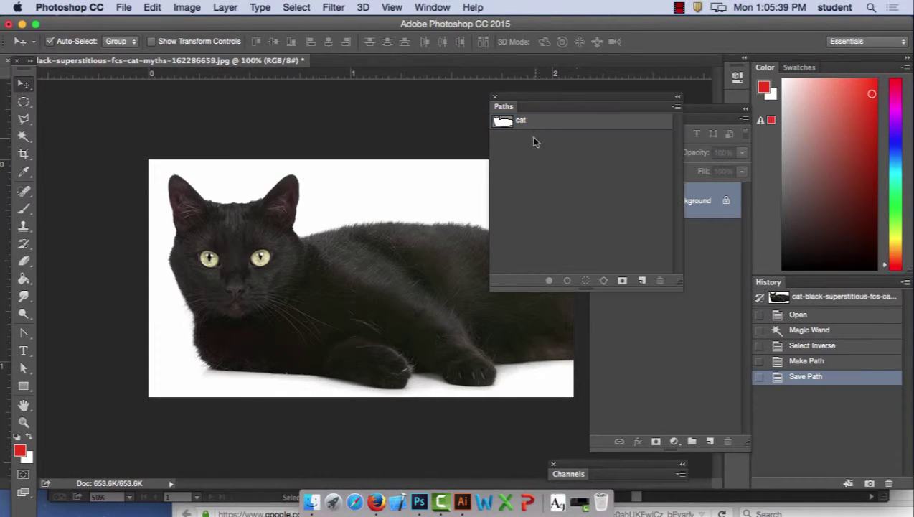
{"action": "left_click_drag", "start_coordinate": [517, 95], "coordinate": [817, 165]}
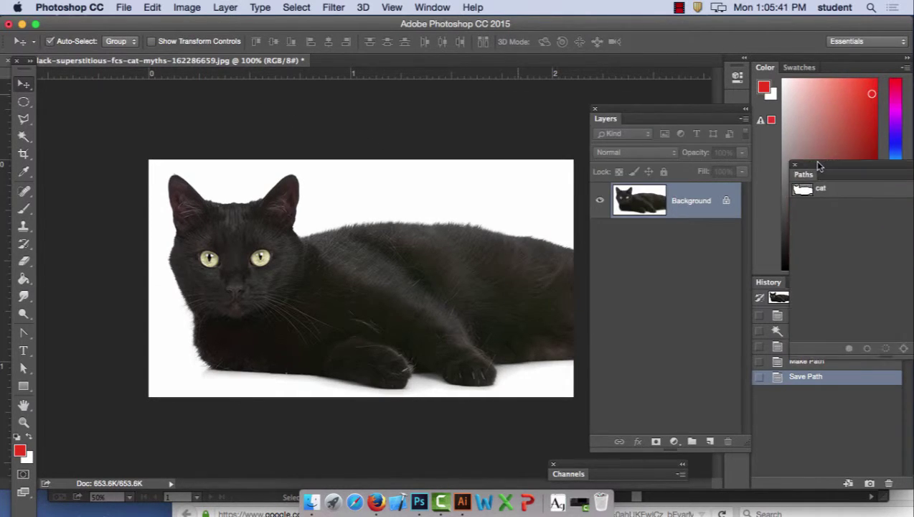
{"action": "left_click_drag", "start_coordinate": [606, 118], "coordinate": [662, 116]}
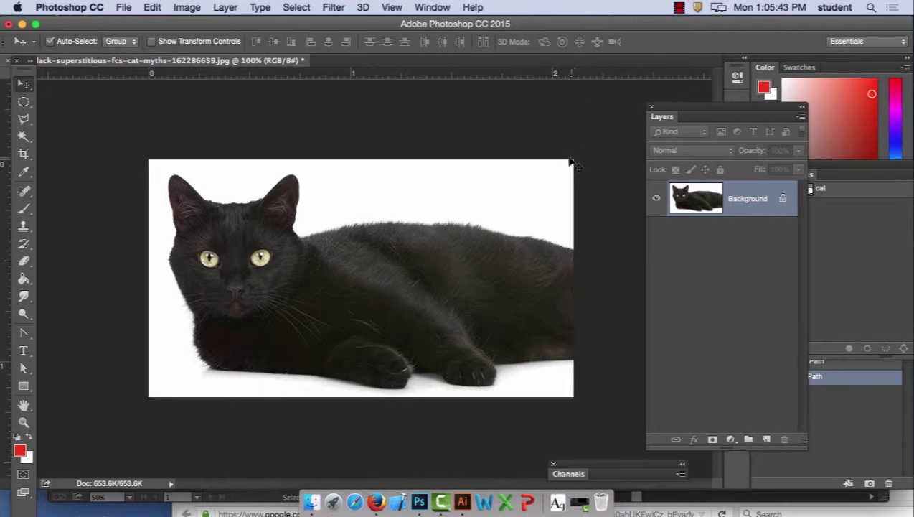
- Paste the copied logo onto the cat image as a Smart Object
{"action": "left_click", "coordinate": [152, 7]}
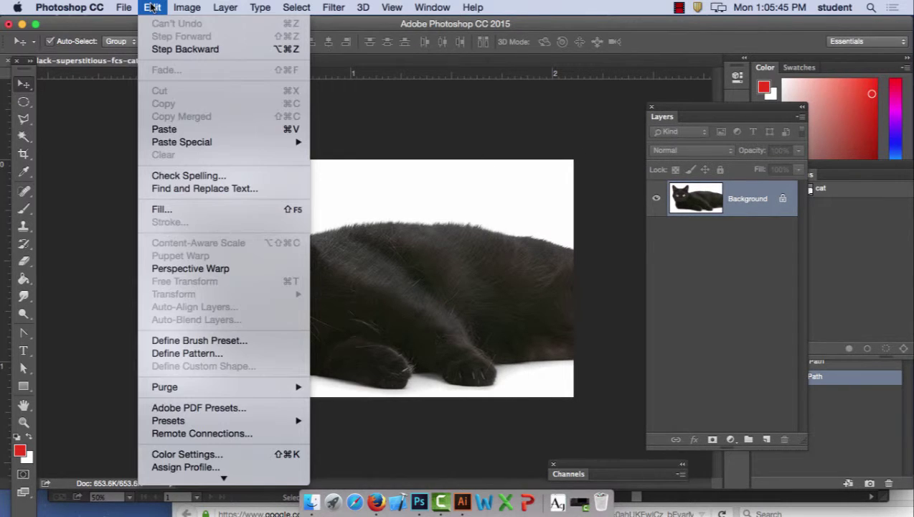
{"action": "left_click", "coordinate": [162, 129]}
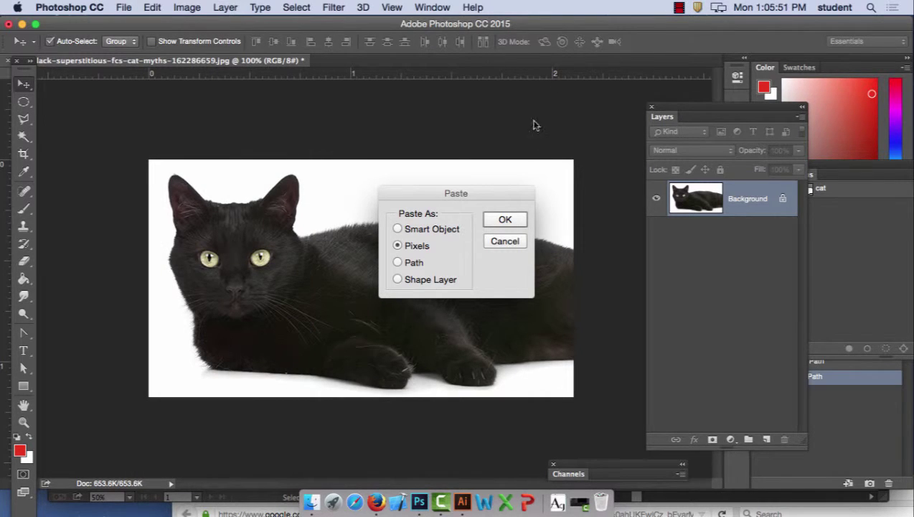
{"action": "left_click", "coordinate": [435, 230]}
{"action": "left_click", "coordinate": [417, 246]}
{"action": "left_click", "coordinate": [415, 264]}
{"action": "left_click", "coordinate": [422, 286]}
{"action": "left_click", "coordinate": [396, 228]}
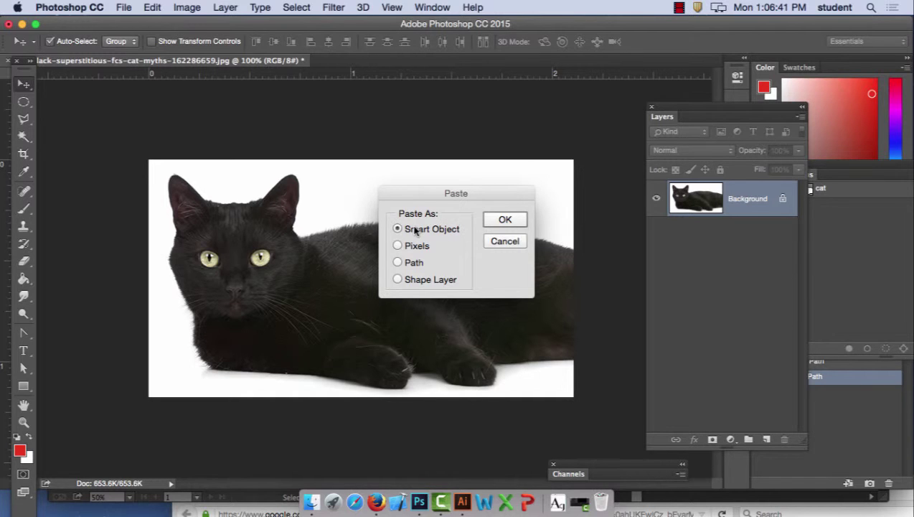
{"action": "left_click", "coordinate": [516, 218]}
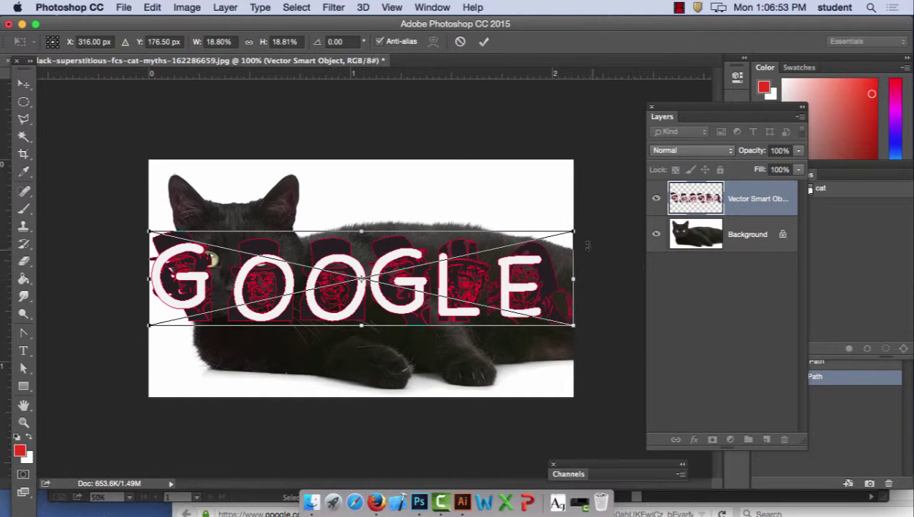
- Scale the pasted logo down to about 3.4%, position it above the cat's back, and commit the placement
{"action": "left_click_drag", "start_coordinate": [573, 231], "coordinate": [375, 193]}
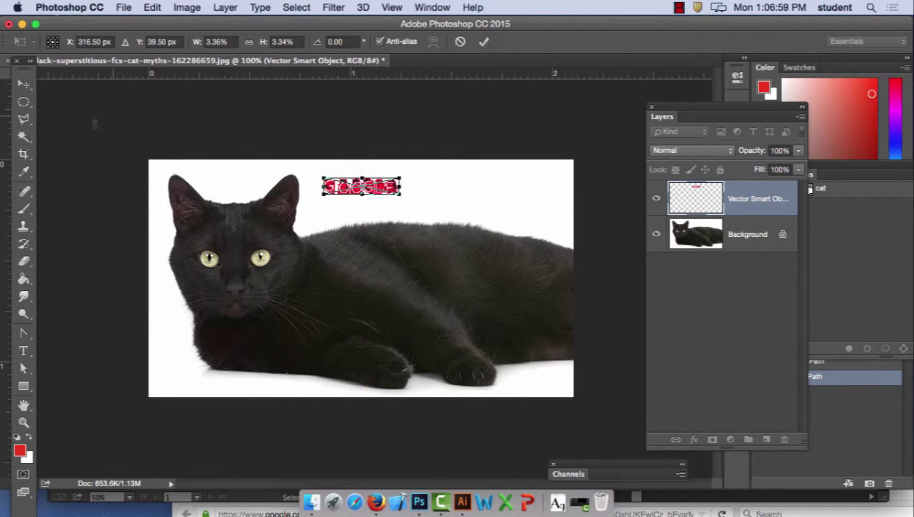
{"action": "left_click", "coordinate": [25, 85]}
{"action": "left_click", "coordinate": [570, 191]}
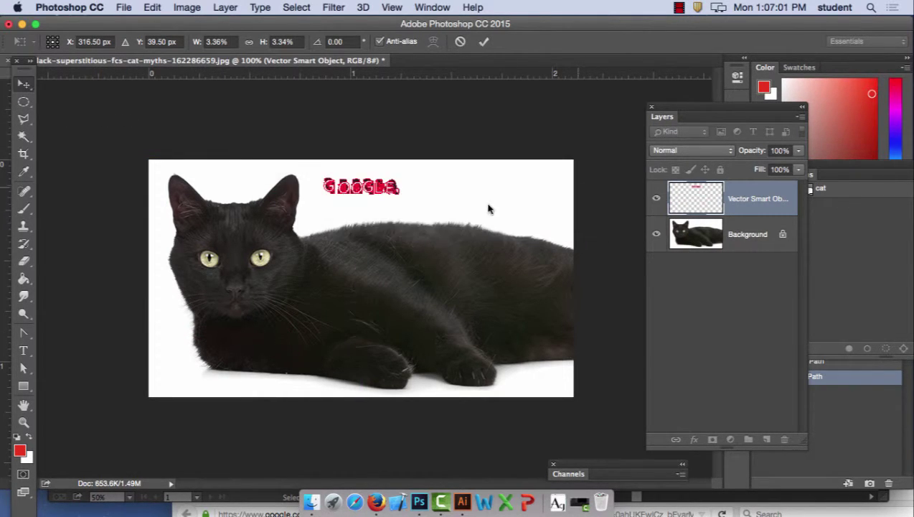
{"action": "left_click", "coordinate": [368, 186]}
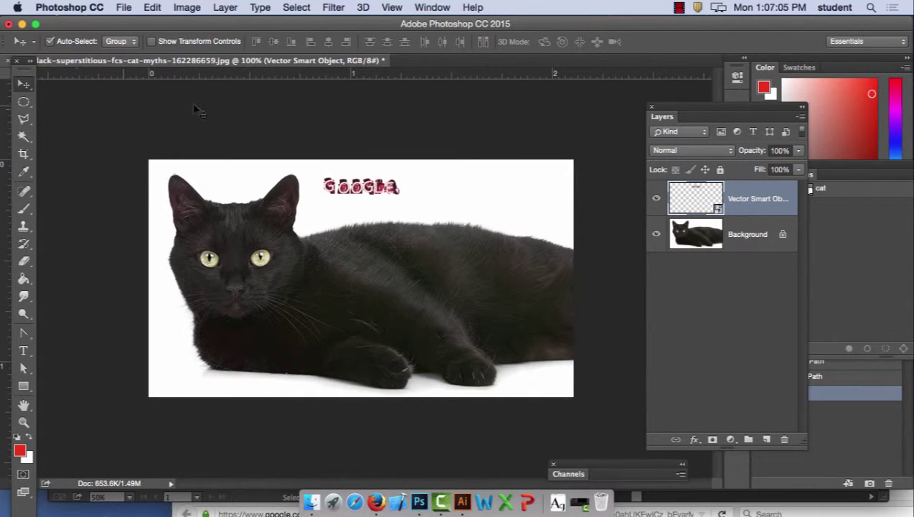
- Show transform controls, enlarge the Smart Object logo to about 27%, and move it down until only the hats overlap the cat image's lower edge
{"action": "left_click", "coordinate": [152, 41]}
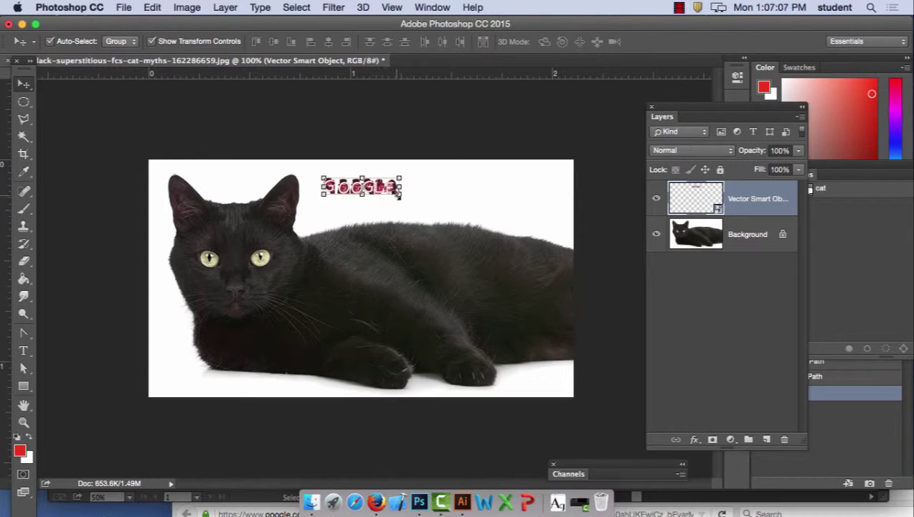
{"action": "left_click_drag", "start_coordinate": [400, 194], "coordinate": [849, 375]}
{"action": "left_click_drag", "start_coordinate": [479, 275], "coordinate": [420, 290]}
{"action": "left_click", "coordinate": [23, 84]}
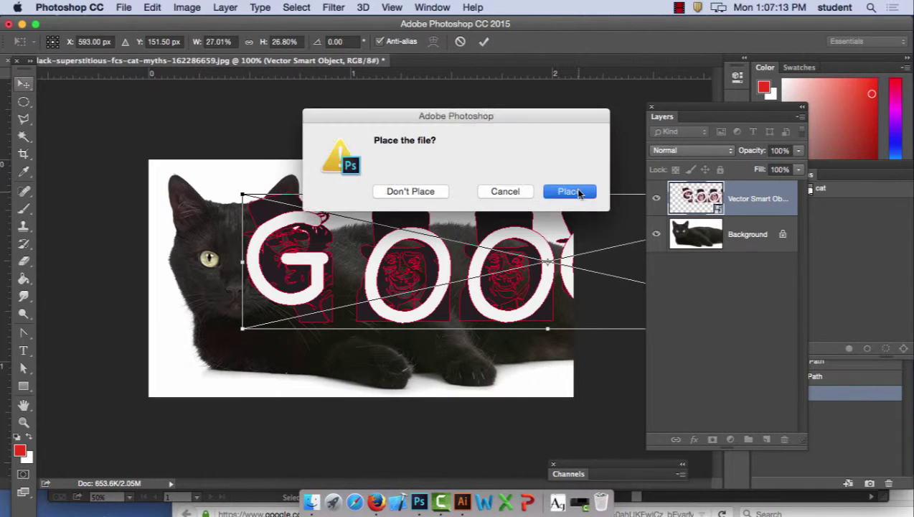
{"action": "left_click", "coordinate": [578, 191]}
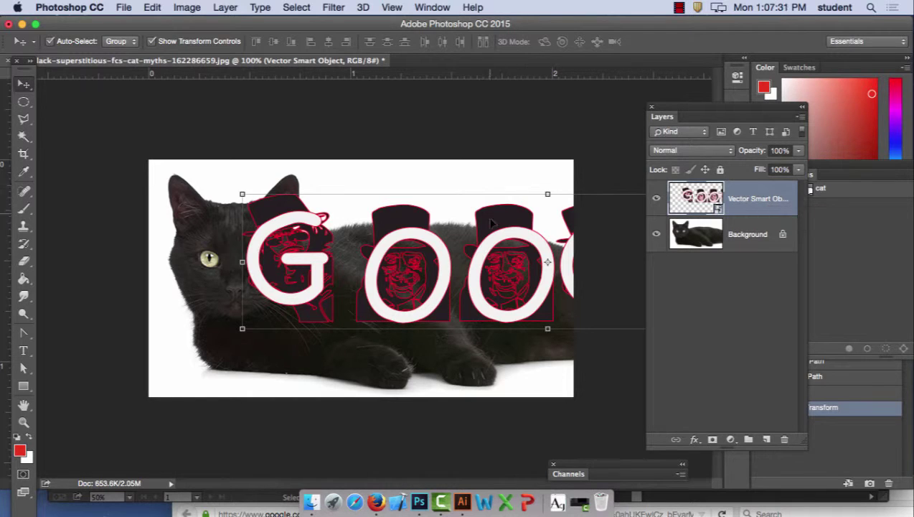
{"action": "left_click_drag", "start_coordinate": [495, 223], "coordinate": [339, 424]}
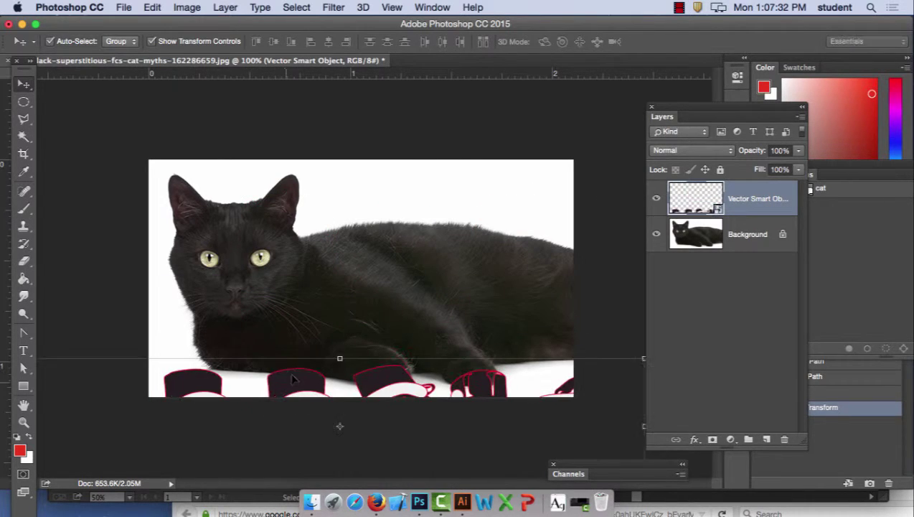
{"action": "left_click", "coordinate": [435, 200]}
- Paste the copied logo again as Pixels and place it across the image's full width at about 18.8%
{"action": "left_click", "coordinate": [151, 7]}
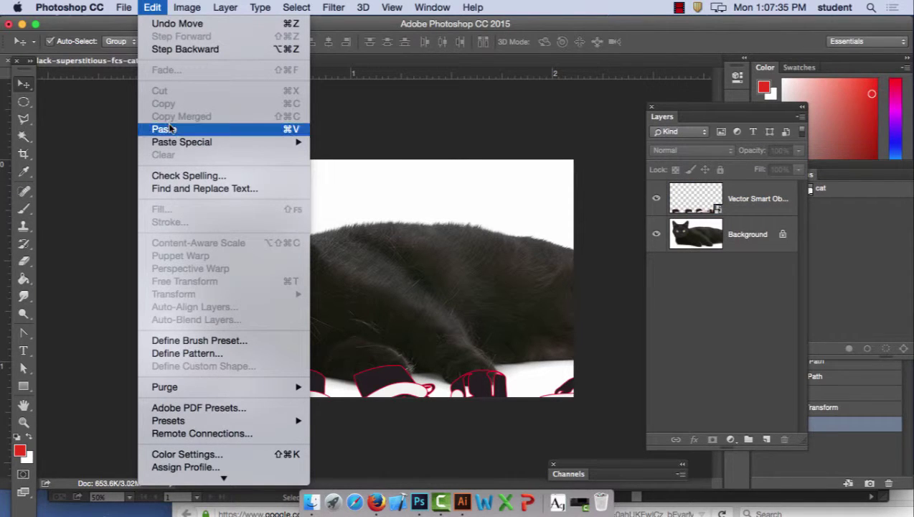
{"action": "left_click", "coordinate": [164, 126]}
{"action": "left_click", "coordinate": [415, 245]}
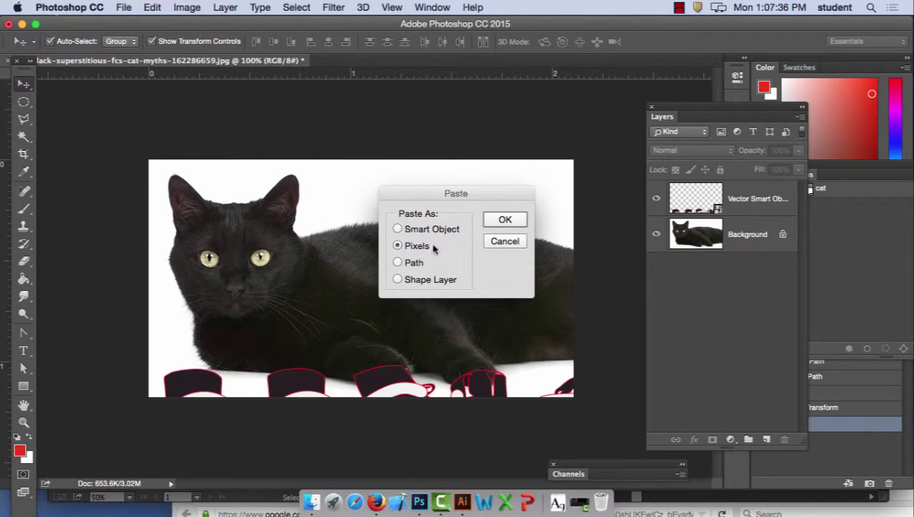
{"action": "left_click", "coordinate": [517, 219]}
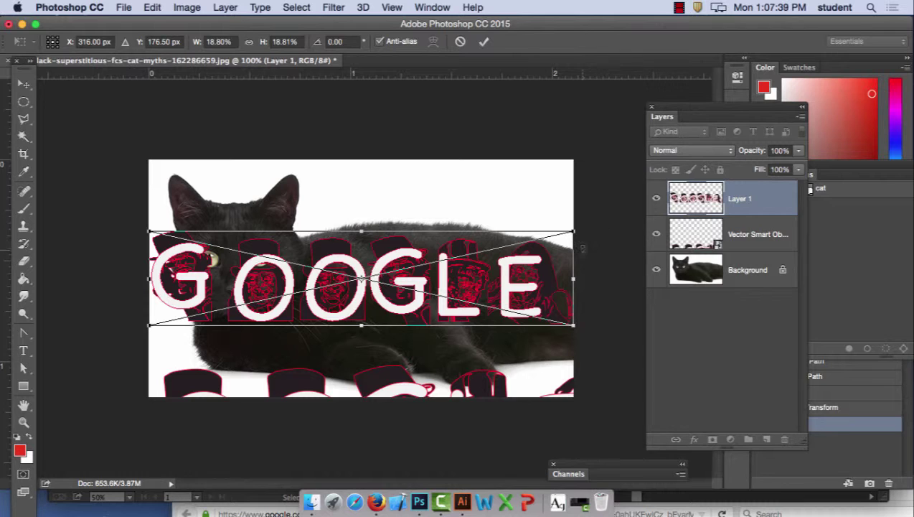
{"action": "left_click", "coordinate": [25, 83]}
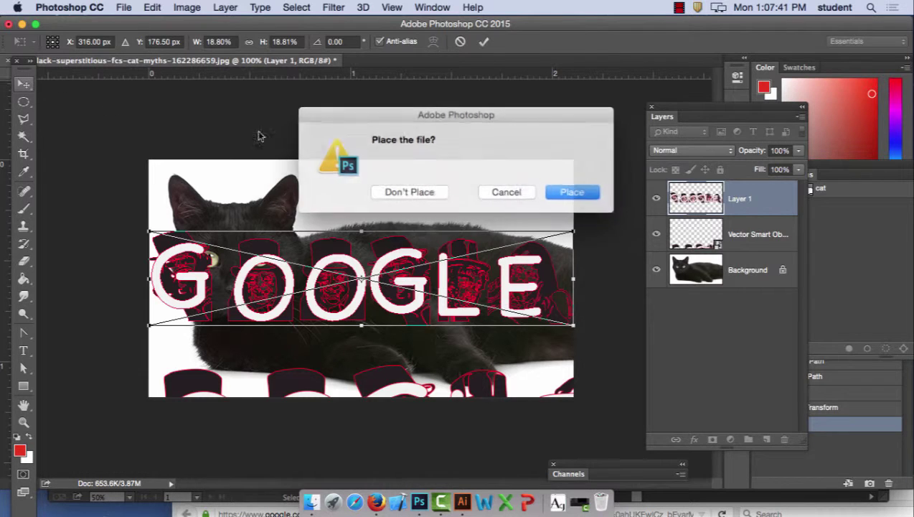
{"action": "left_click", "coordinate": [568, 190]}
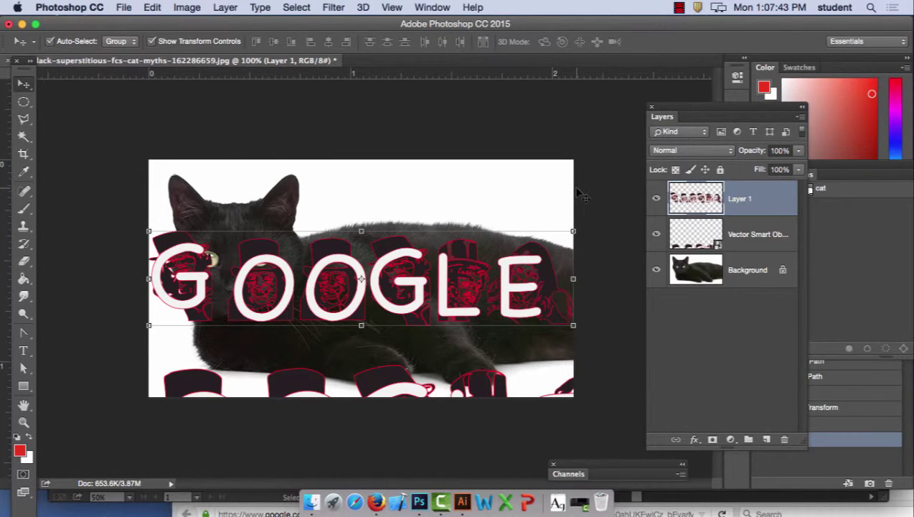
- Inspect the pixel logo's edges up close and move the logo up to the top of the cat image
{"action": "key", "text": "super+plus"}
{"action": "key", "text": "super+plus"}
{"action": "key", "text": "super+plus"}
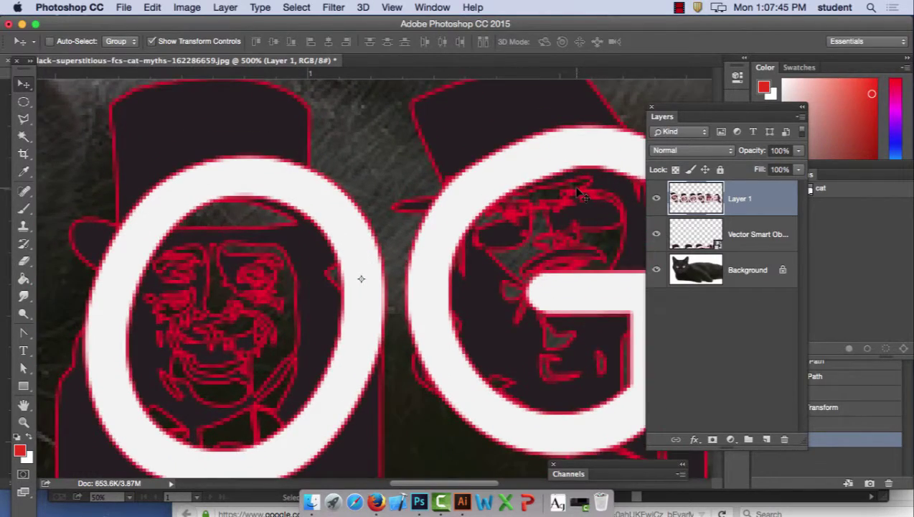
{"action": "key", "text": "super+minus"}
{"action": "key", "text": "super+minus"}
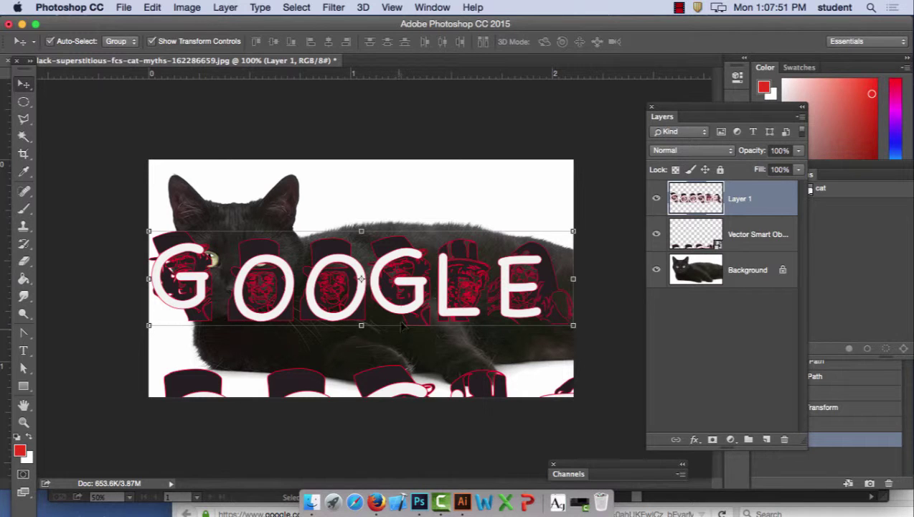
{"action": "left_click_drag", "start_coordinate": [412, 297], "coordinate": [392, 234]}
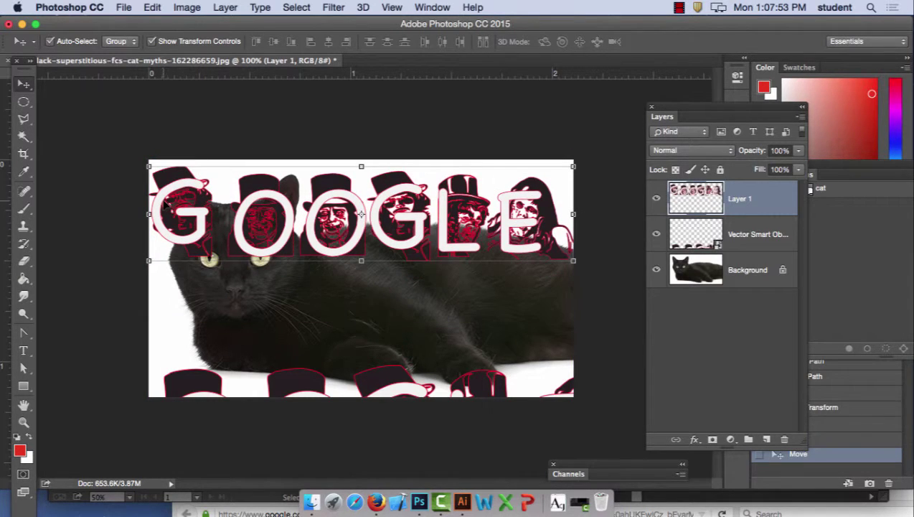
- Darken the upper-left curve of the pixel logo's first G using the Burn tool with Highlights range and 95% exposure
{"action": "left_click", "coordinate": [23, 297]}
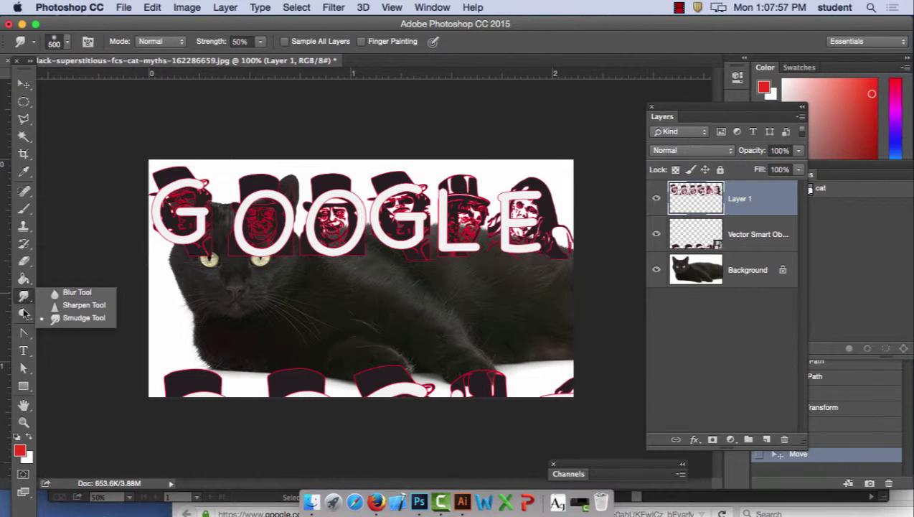
{"action": "left_click", "coordinate": [25, 315]}
{"action": "left_click", "coordinate": [25, 316]}
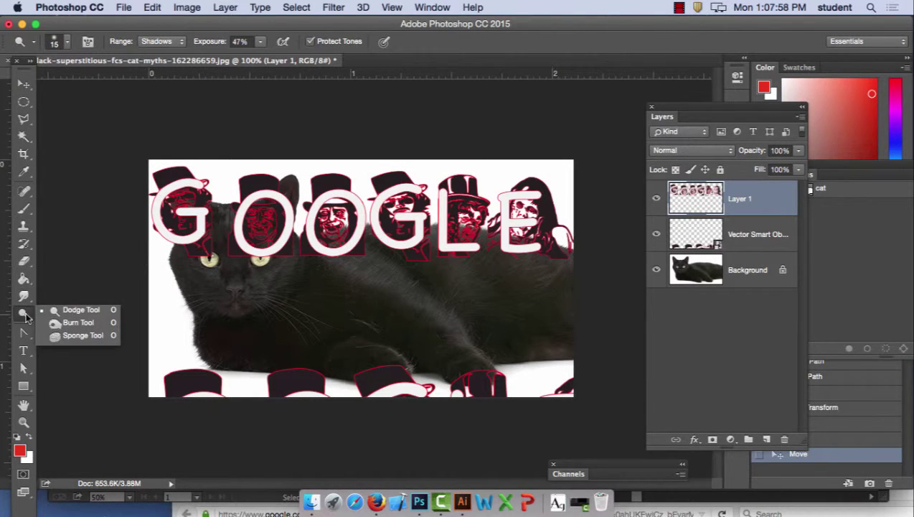
{"action": "left_click", "coordinate": [81, 310]}
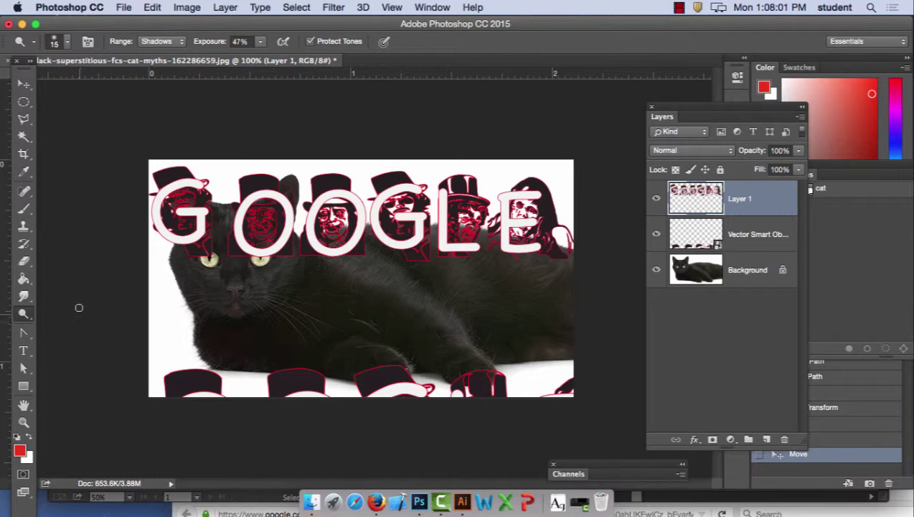
{"action": "left_click", "coordinate": [23, 314]}
{"action": "left_click", "coordinate": [70, 323]}
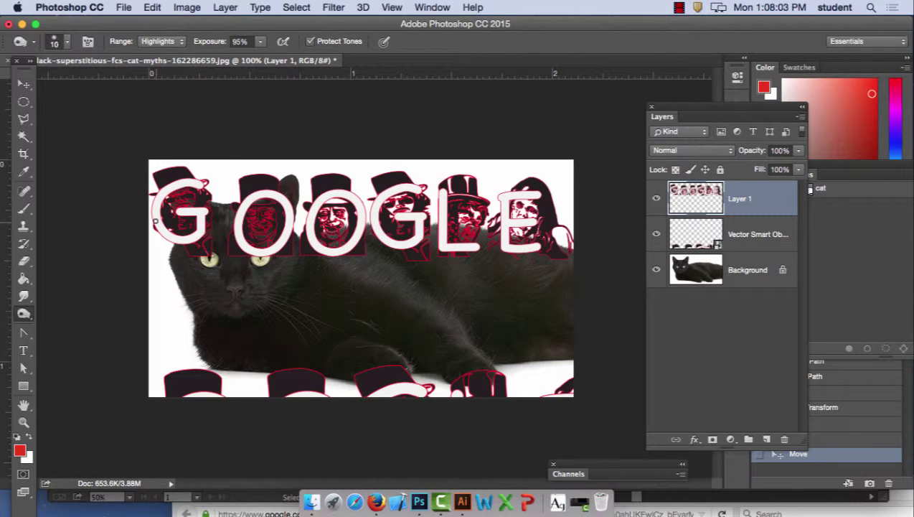
{"action": "mouse_move", "coordinate": [171, 186]}
{"action": "left_mouse_down"}
{"action": "mouse_move", "coordinate": [157, 207]}
{"action": "mouse_move", "coordinate": [170, 183]}
{"action": "mouse_move", "coordinate": [157, 201]}
{"action": "mouse_move", "coordinate": [194, 183]}
{"action": "mouse_move", "coordinate": [156, 195]}
{"action": "mouse_move", "coordinate": [156, 231]}
{"action": "left_mouse_up"}
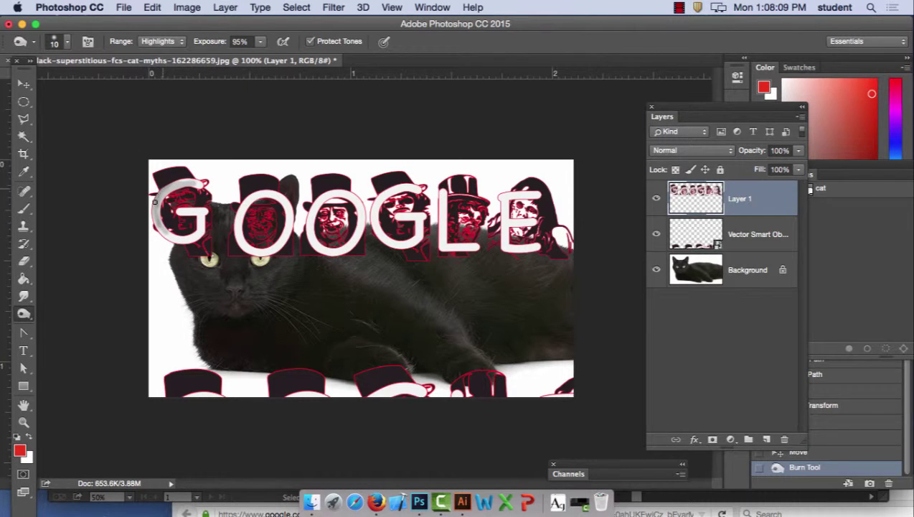
{"action": "mouse_move", "coordinate": [179, 184]}
{"action": "left_mouse_down"}
{"action": "mouse_move", "coordinate": [154, 212]}
{"action": "mouse_move", "coordinate": [177, 182]}
{"action": "left_mouse_up"}
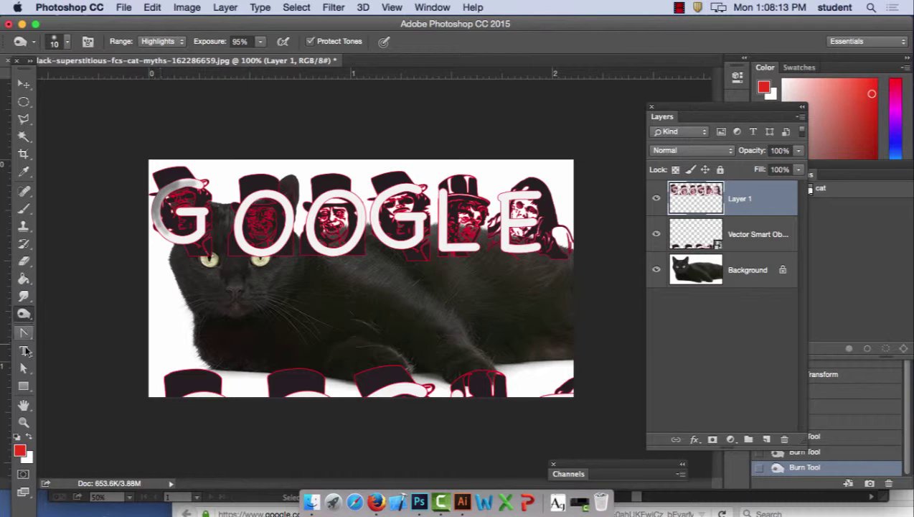
- Lighten the top hat on the pixel logo's first G using the Dodge tool with Shadows range and 47% exposure
{"action": "left_click", "coordinate": [23, 314]}
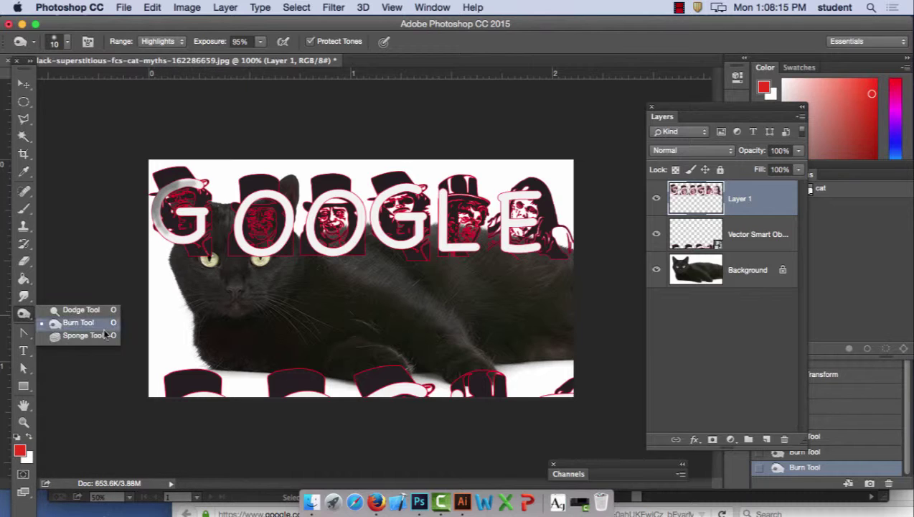
{"action": "left_click", "coordinate": [105, 312]}
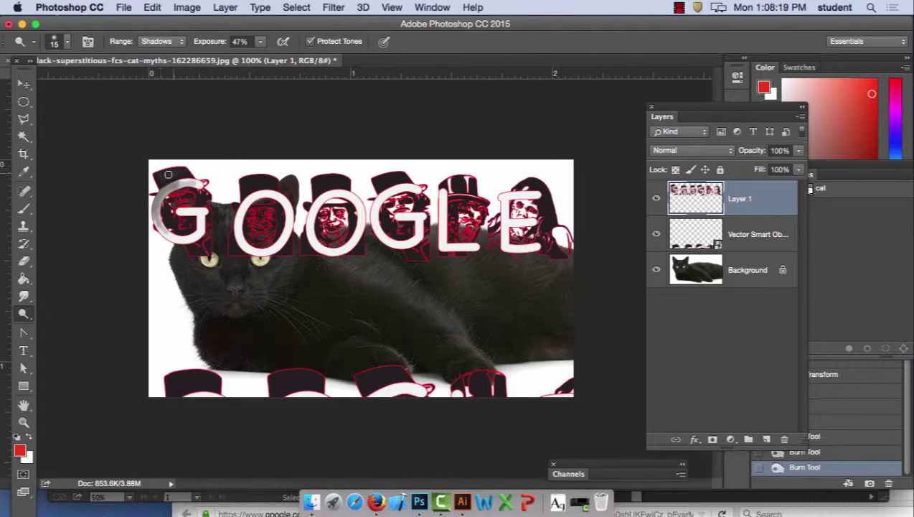
{"action": "left_click", "coordinate": [168, 174]}
{"action": "key", "text": "super+equal"}
{"action": "key", "text": "super+equal"}
{"action": "key", "text": "super+equal"}
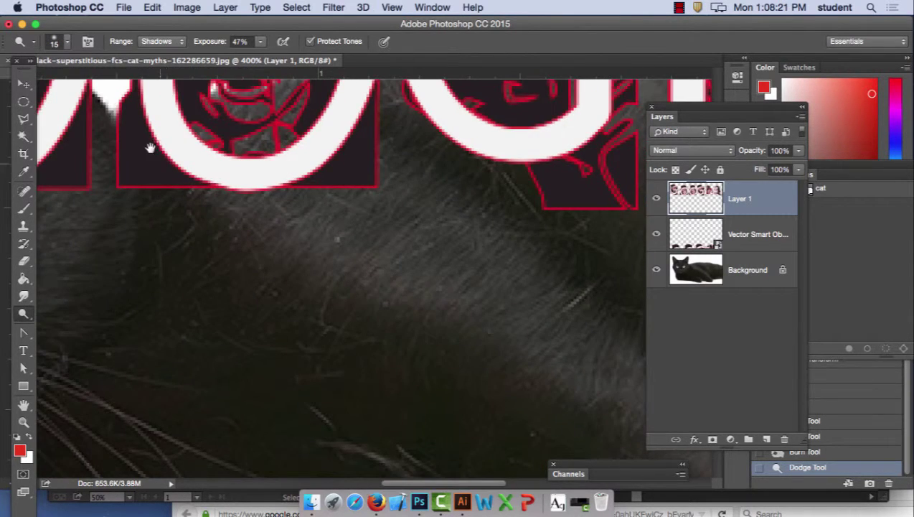
{"action": "left_click_drag", "start_coordinate": [150, 148], "coordinate": [646, 345]}
{"action": "mouse_move", "coordinate": [205, 194]}
{"action": "left_mouse_down"}
{"action": "mouse_move", "coordinate": [516, 365]}
{"action": "mouse_move", "coordinate": [528, 393]}
{"action": "left_mouse_up"}
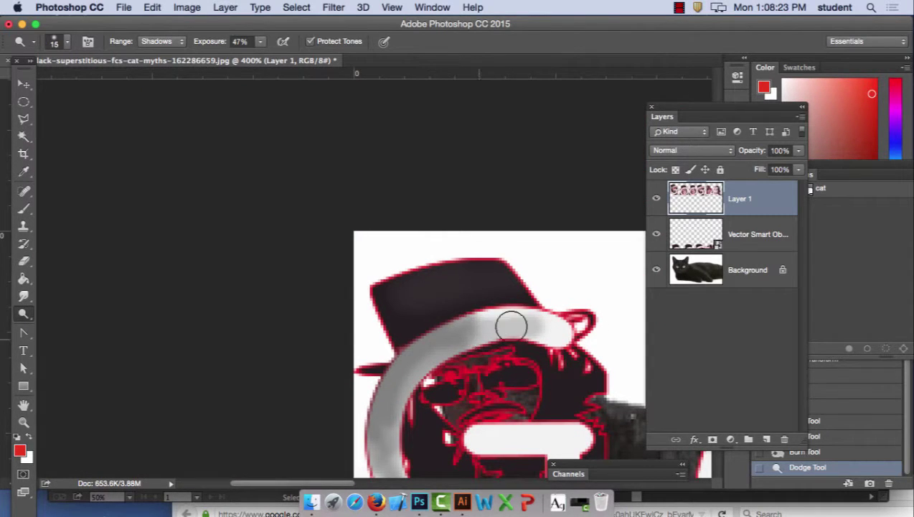
{"action": "mouse_move", "coordinate": [453, 276]}
{"action": "left_mouse_down"}
{"action": "mouse_move", "coordinate": [410, 303]}
{"action": "mouse_move", "coordinate": [443, 283]}
{"action": "mouse_move", "coordinate": [474, 285]}
{"action": "mouse_move", "coordinate": [408, 302]}
{"action": "mouse_move", "coordinate": [456, 272]}
{"action": "mouse_move", "coordinate": [477, 279]}
{"action": "mouse_move", "coordinate": [483, 265]}
{"action": "mouse_move", "coordinate": [394, 281]}
{"action": "mouse_move", "coordinate": [475, 269]}
{"action": "mouse_move", "coordinate": [420, 280]}
{"action": "left_mouse_up"}
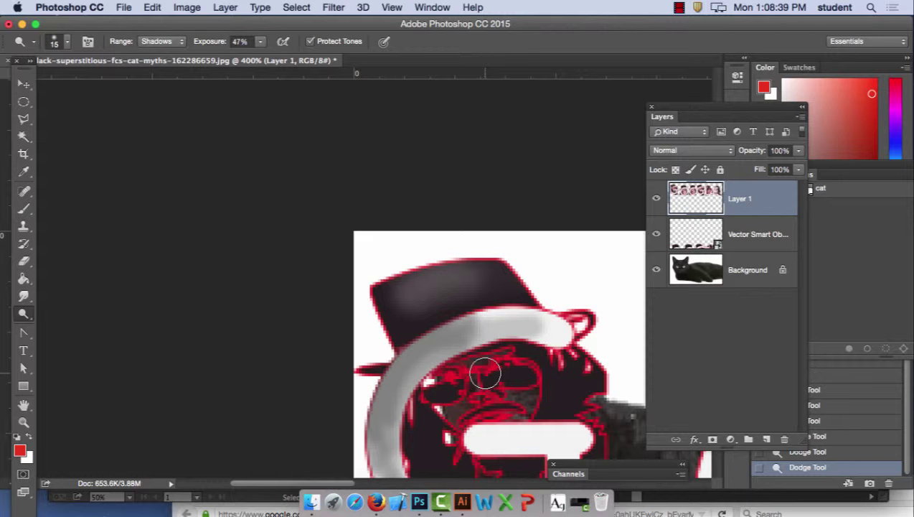
{"action": "key", "text": "super+minus"}
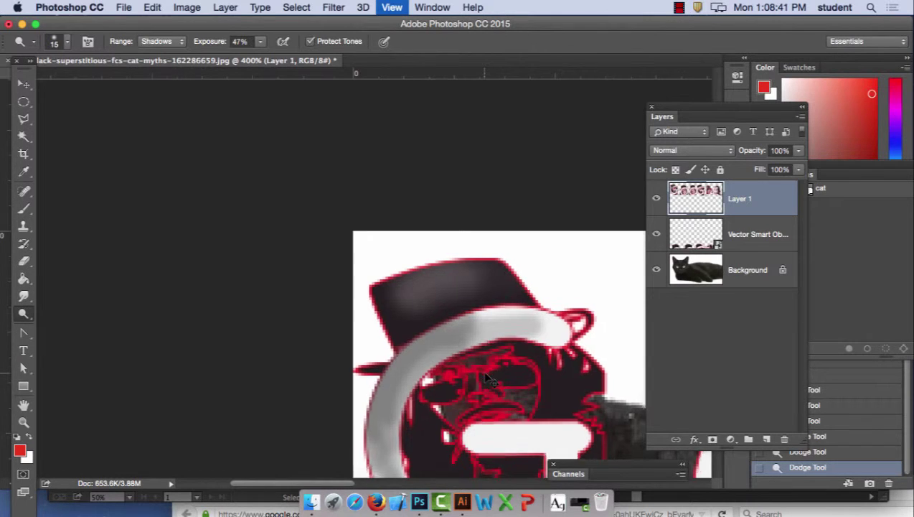
{"action": "key", "text": "super+minus"}
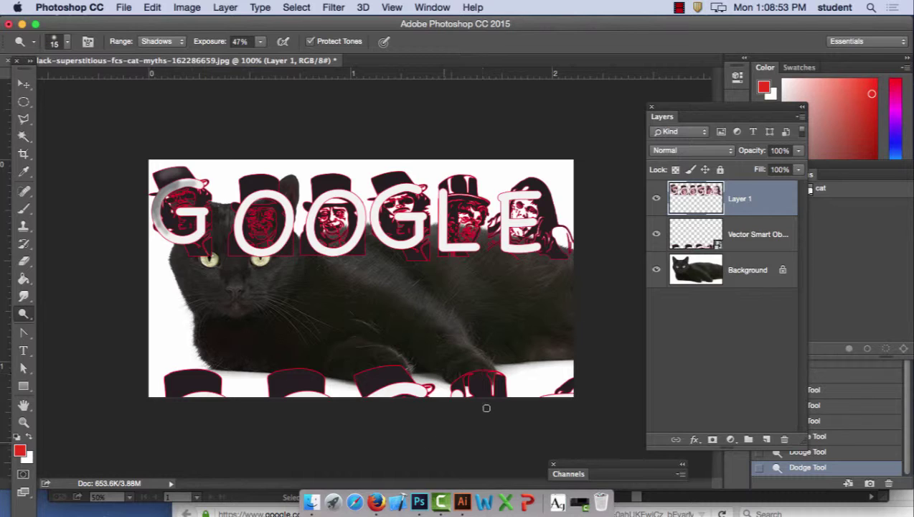
- Select the Vector Smart Object layer and move its logo up so the letters fill the lower half of the image
{"action": "left_click", "coordinate": [739, 236]}
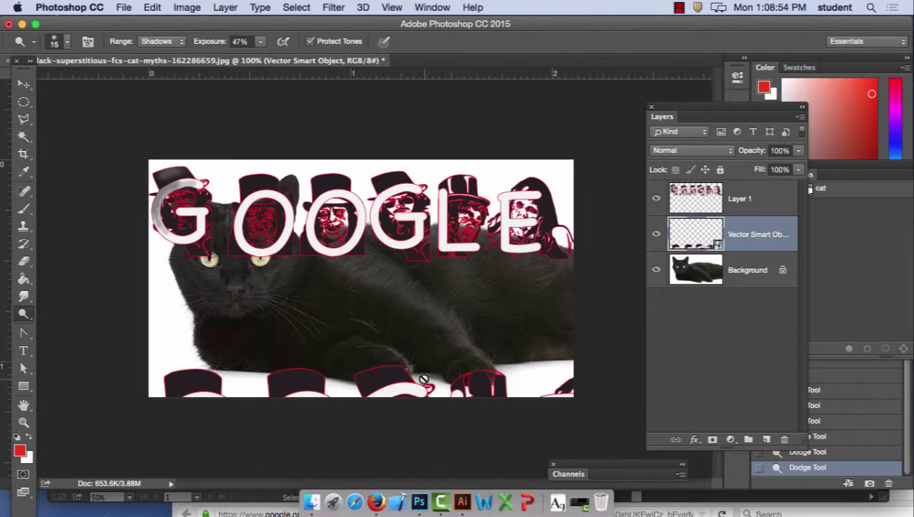
{"action": "left_click", "coordinate": [23, 84]}
{"action": "left_click_drag", "start_coordinate": [374, 394], "coordinate": [385, 282]}
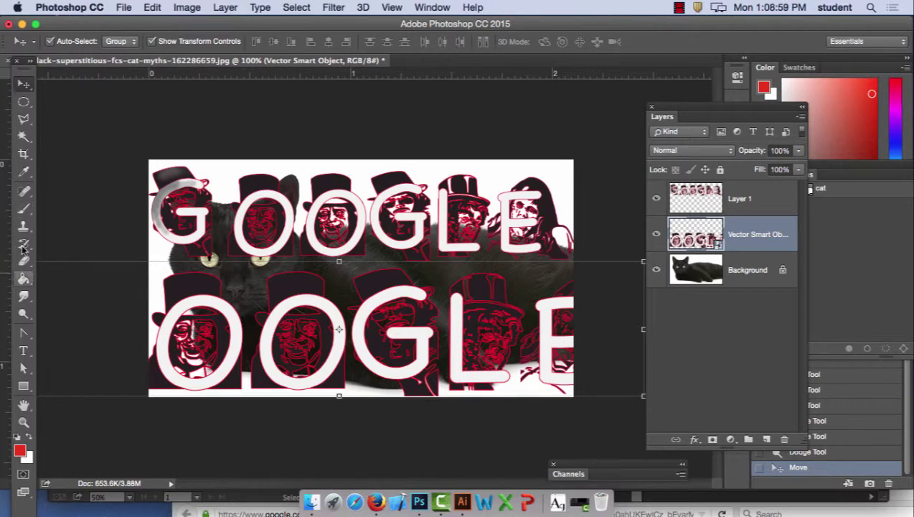
- Try to burn a face in the Smart Object logo with the Burn tool, and decline rasterizing the layer
{"action": "left_click", "coordinate": [23, 295]}
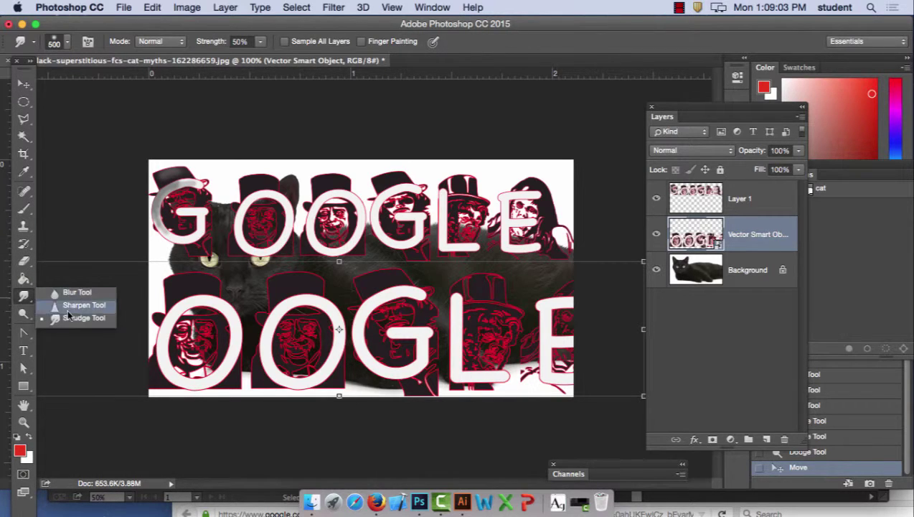
{"action": "left_click", "coordinate": [23, 313]}
{"action": "left_click", "coordinate": [61, 311]}
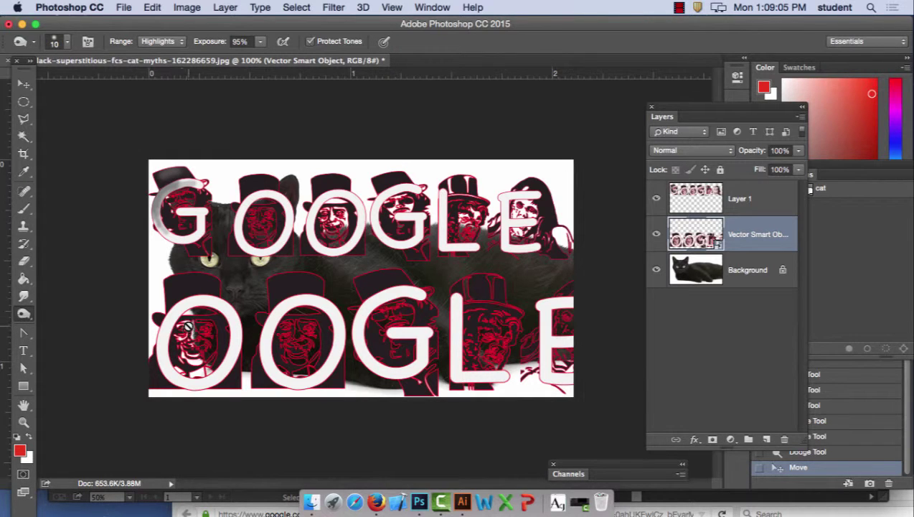
{"action": "left_click", "coordinate": [176, 326]}
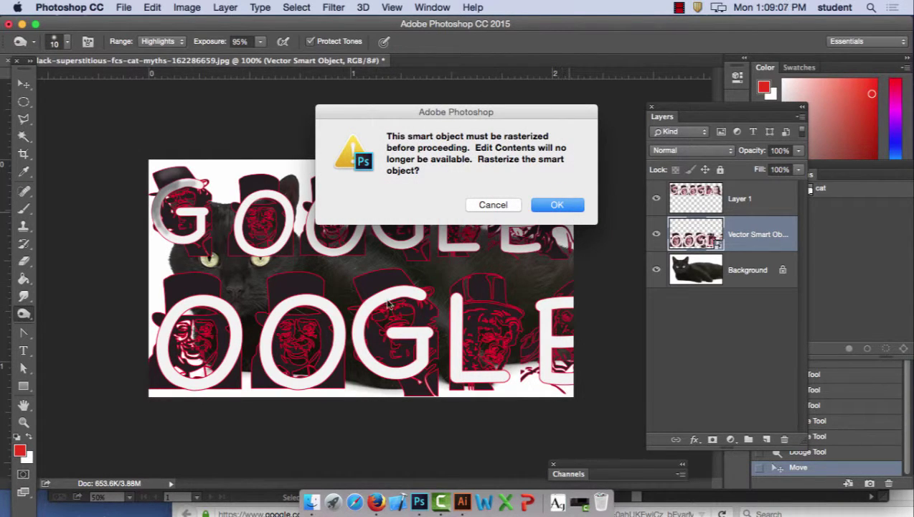
{"action": "left_click", "coordinate": [501, 205]}
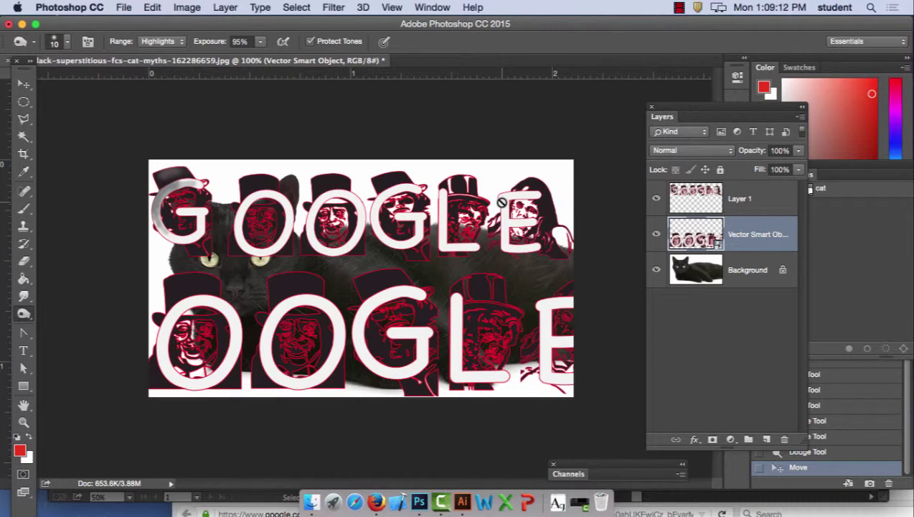
- Move the pixel logo down over the Smart Object logo and paste the copied artwork into the document as a Path
{"action": "left_click", "coordinate": [23, 84]}
{"action": "left_click_drag", "start_coordinate": [406, 215], "coordinate": [407, 323]}
{"action": "left_click", "coordinate": [147, 8]}
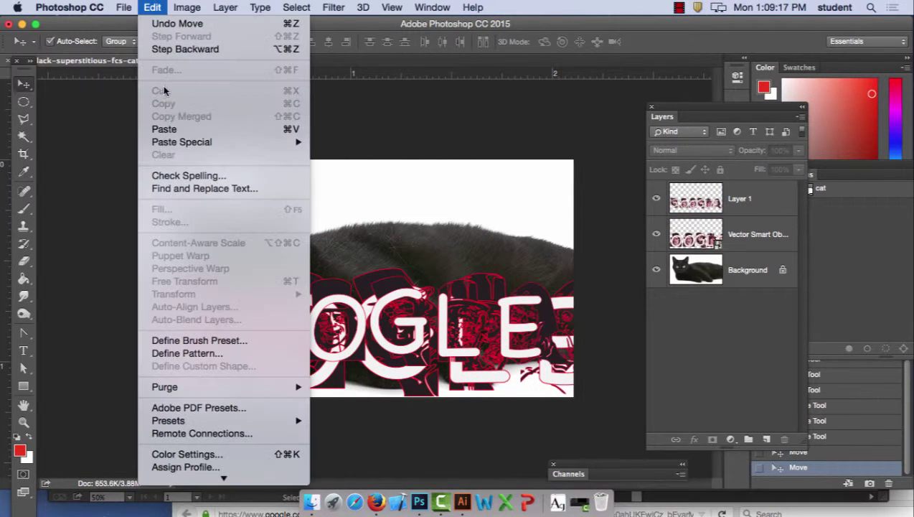
{"action": "left_click", "coordinate": [163, 127]}
{"action": "left_click", "coordinate": [400, 262]}
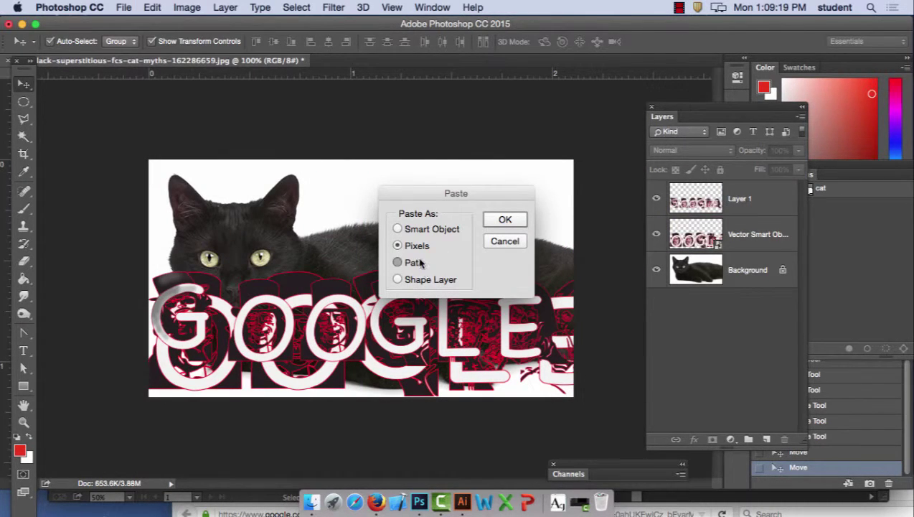
{"action": "left_click", "coordinate": [505, 219]}
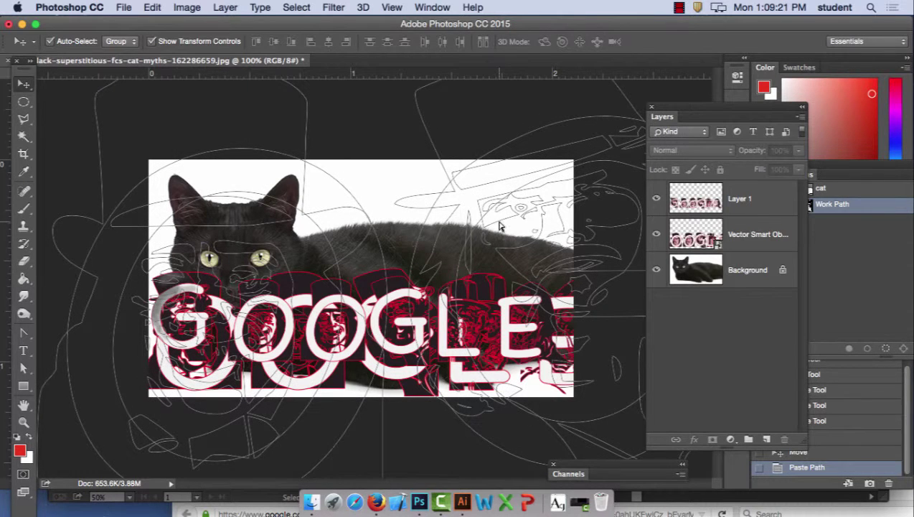
{"action": "key", "text": "super+minus"}
{"action": "key", "text": "super+minus"}
{"action": "key", "text": "super+minus"}
{"action": "key", "text": "super+minus"}
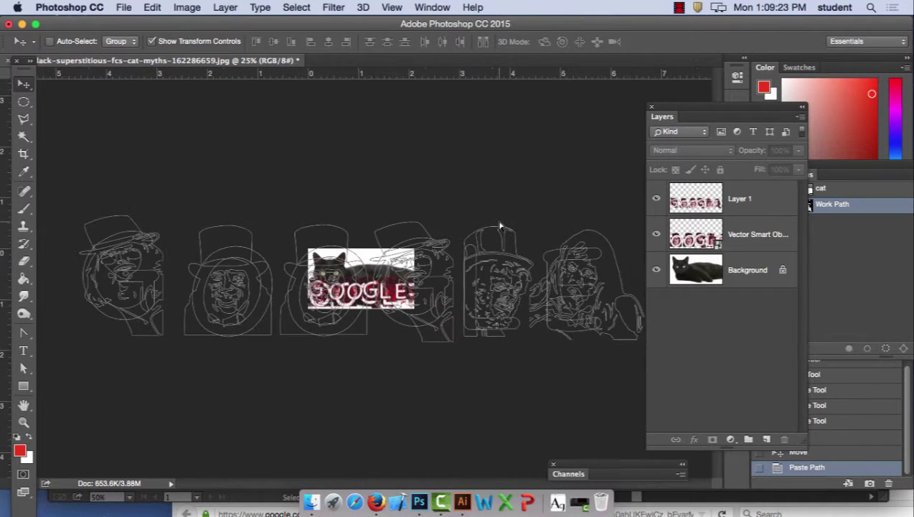
- Try to move the pasted path outline above the cat image, and add a new empty layer on top
{"action": "key", "text": "super+minus"}
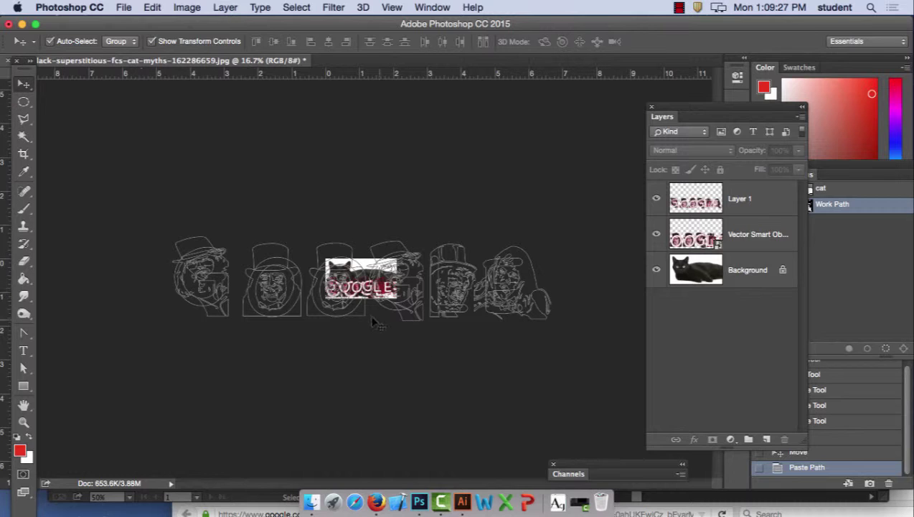
{"action": "left_click_drag", "start_coordinate": [506, 283], "coordinate": [516, 229]}
{"action": "left_click", "coordinate": [767, 439]}
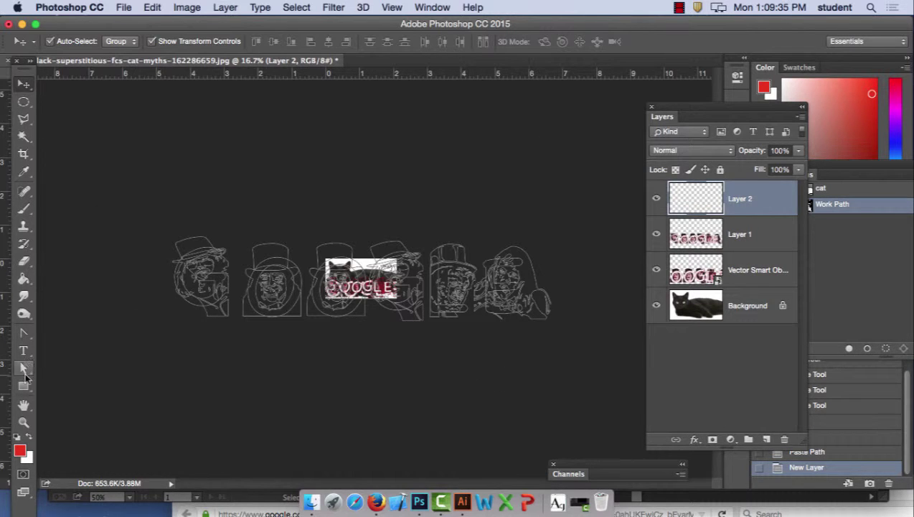
- Select all anchor points of the pasted Google path across its six letter figures with the Direct Selection tool
{"action": "left_click", "coordinate": [23, 368]}
{"action": "left_click_drag", "start_coordinate": [271, 263], "coordinate": [316, 216]}
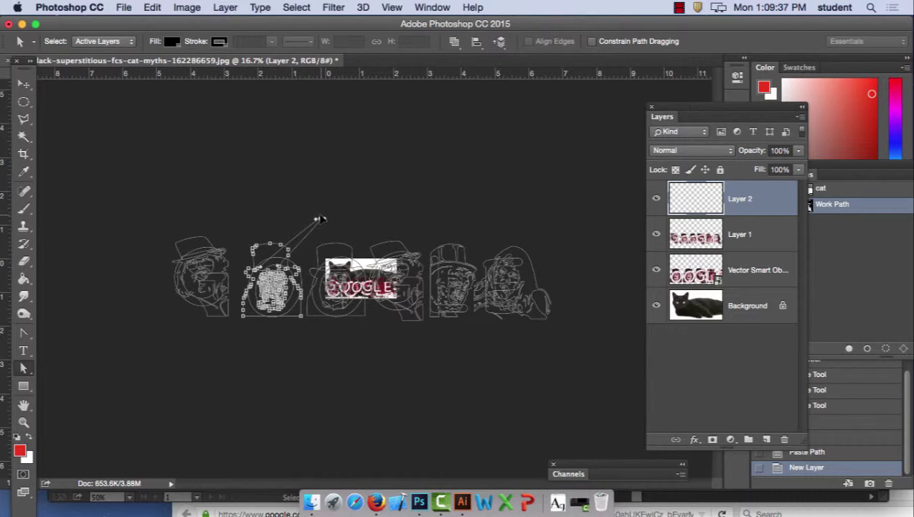
{"action": "left_click", "coordinate": [152, 7]}
{"action": "left_click", "coordinate": [167, 129]}
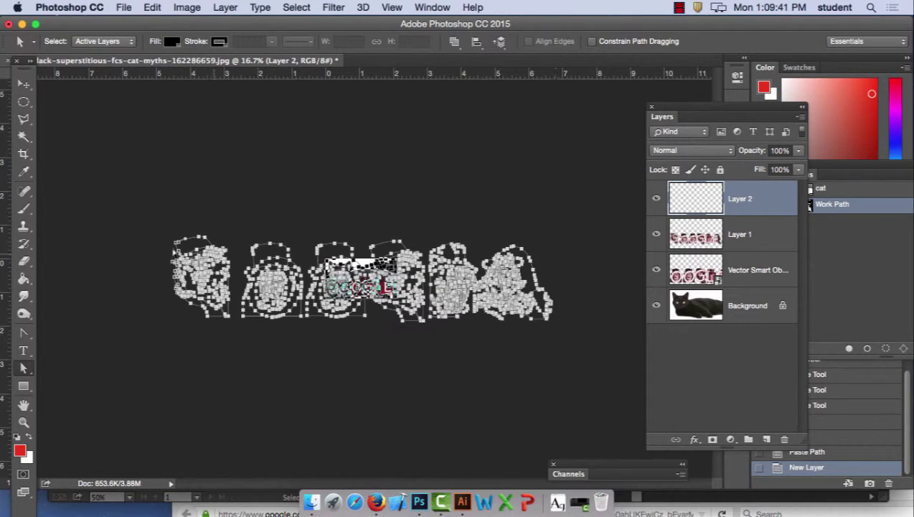
{"action": "left_click_drag", "start_coordinate": [136, 184], "coordinate": [603, 383]}
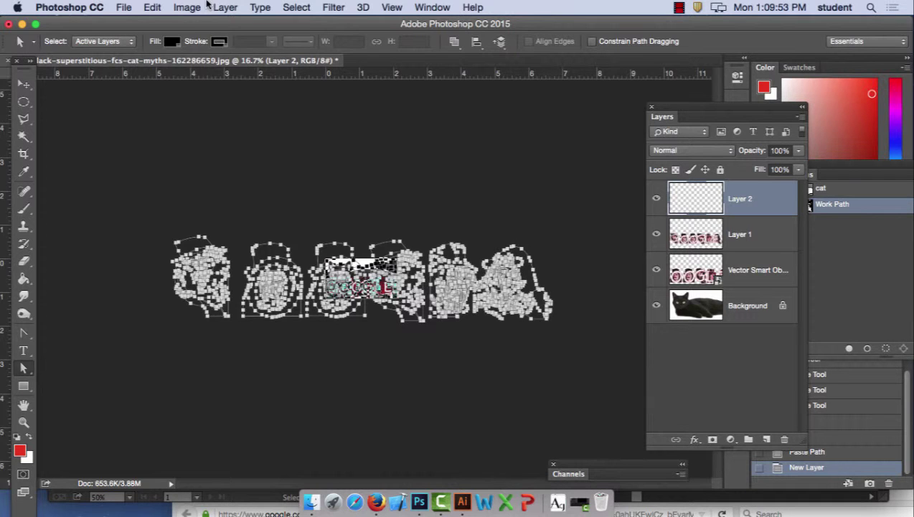
- Show the Paths panel and float it over the upper part of the Layers panel
{"action": "left_click", "coordinate": [176, 7]}
{"action": "mouse_move", "coordinate": [161, 6]}
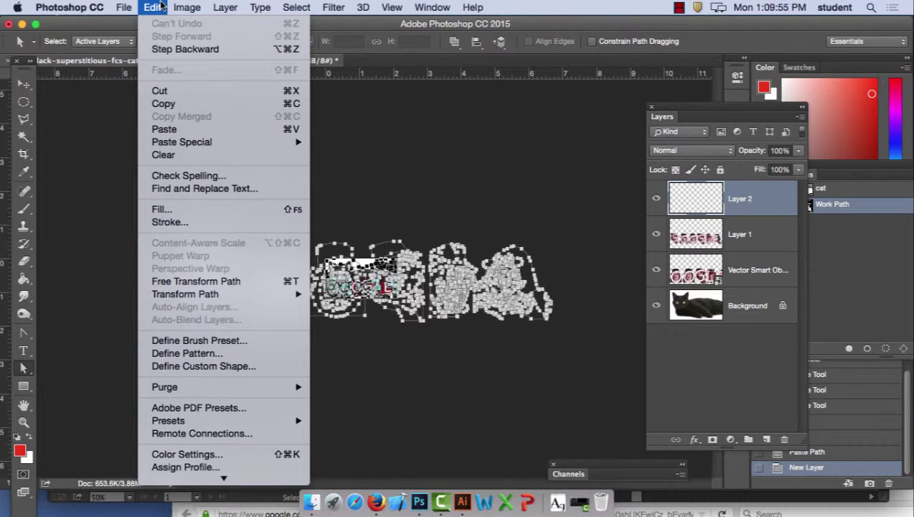
{"action": "mouse_move", "coordinate": [432, 8]}
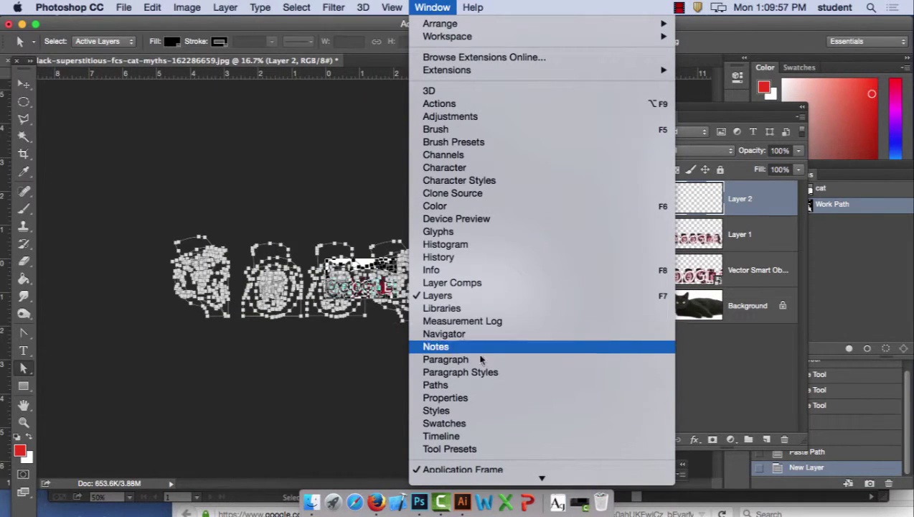
{"action": "left_click", "coordinate": [463, 385]}
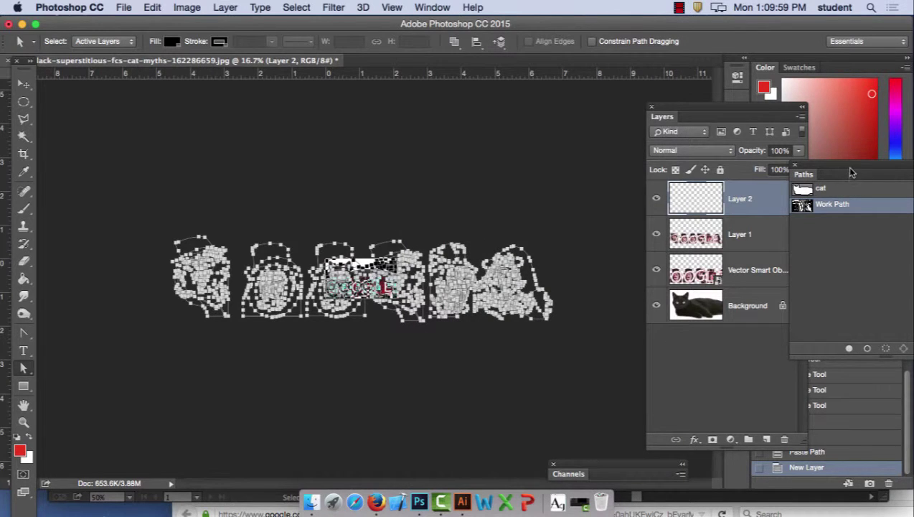
{"action": "left_click_drag", "start_coordinate": [852, 173], "coordinate": [621, 92]}
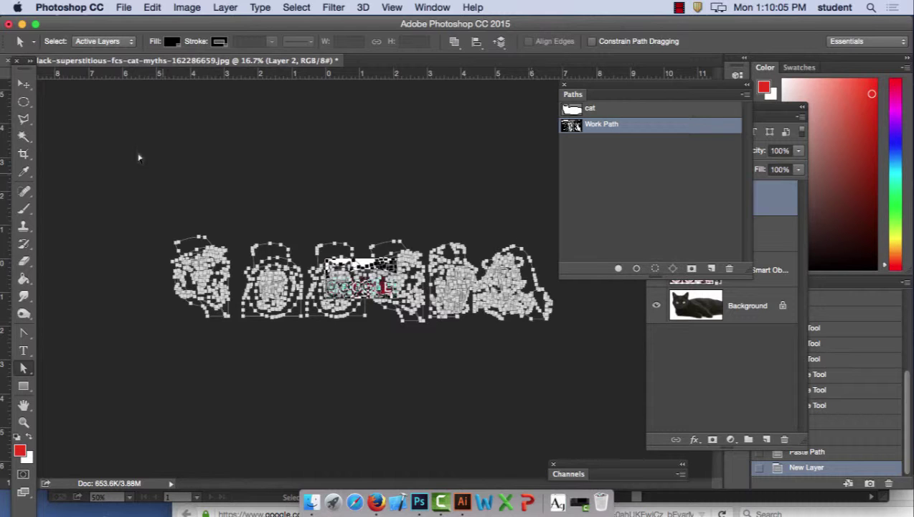
- Select the whole pasted path and move it down below the cat image
{"action": "left_click", "coordinate": [23, 85]}
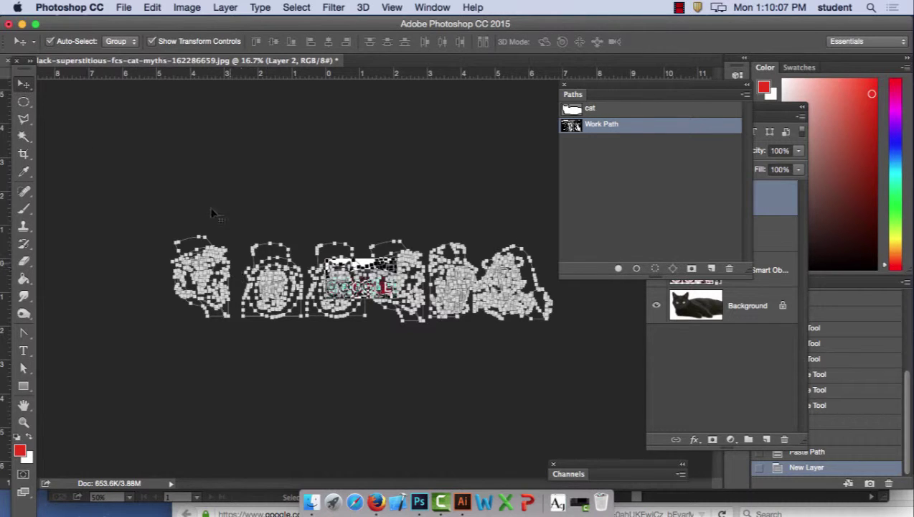
{"action": "left_click_drag", "start_coordinate": [178, 246], "coordinate": [267, 258]}
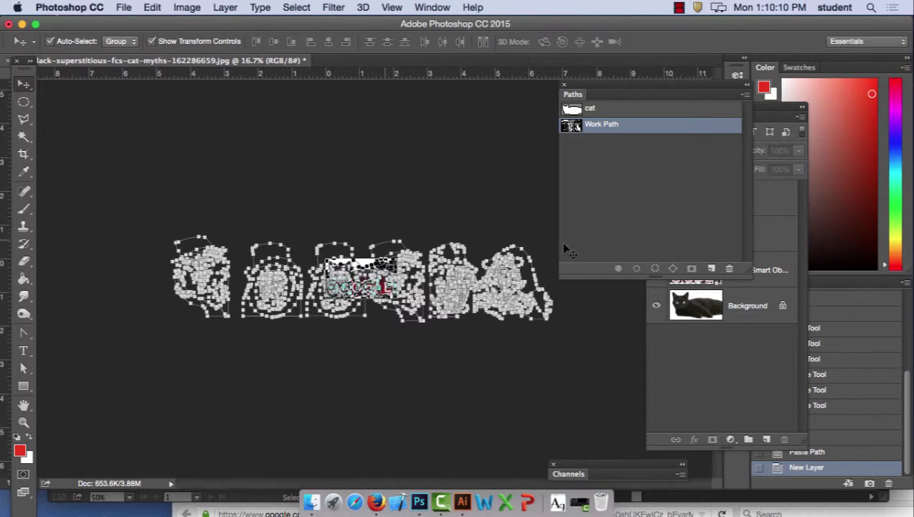
{"action": "left_click", "coordinate": [23, 367]}
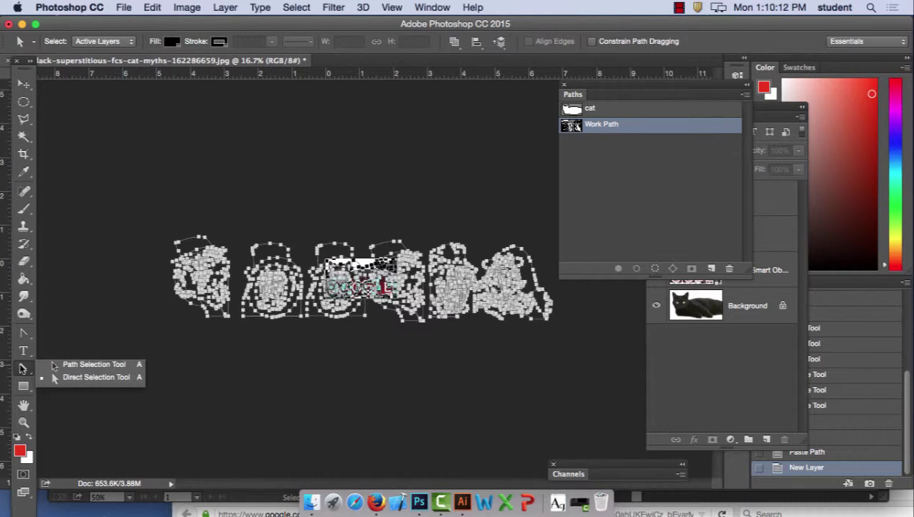
{"action": "left_click", "coordinate": [67, 376]}
{"action": "left_click_drag", "start_coordinate": [165, 201], "coordinate": [550, 371]}
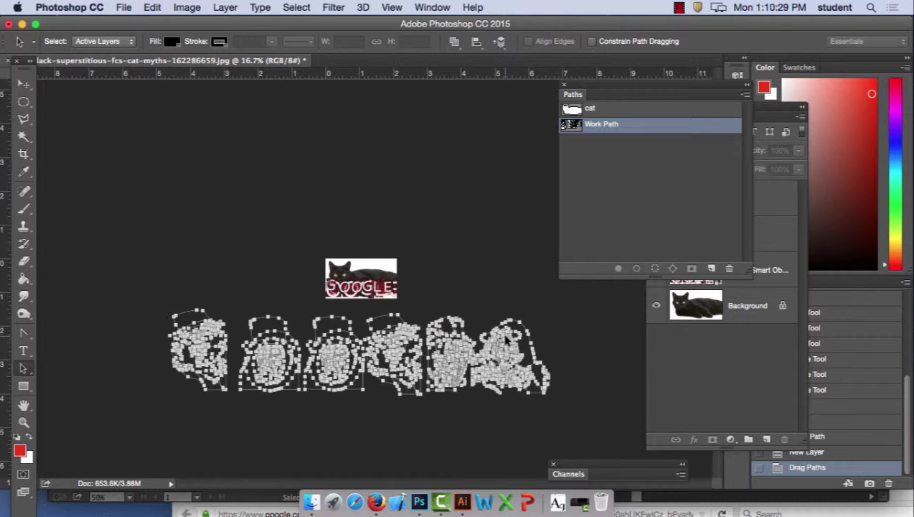
- Scale the selected path down to about 16% of its size and place it over the upper part of the cat image
{"action": "left_click", "coordinate": [190, 7]}
{"action": "mouse_move", "coordinate": [161, 5]}
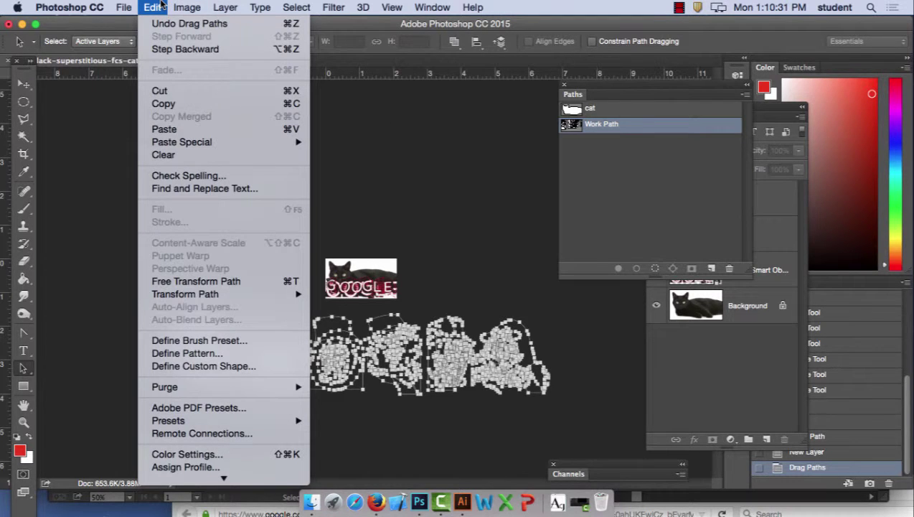
{"action": "mouse_move", "coordinate": [231, 5]}
{"action": "mouse_move", "coordinate": [191, 296]}
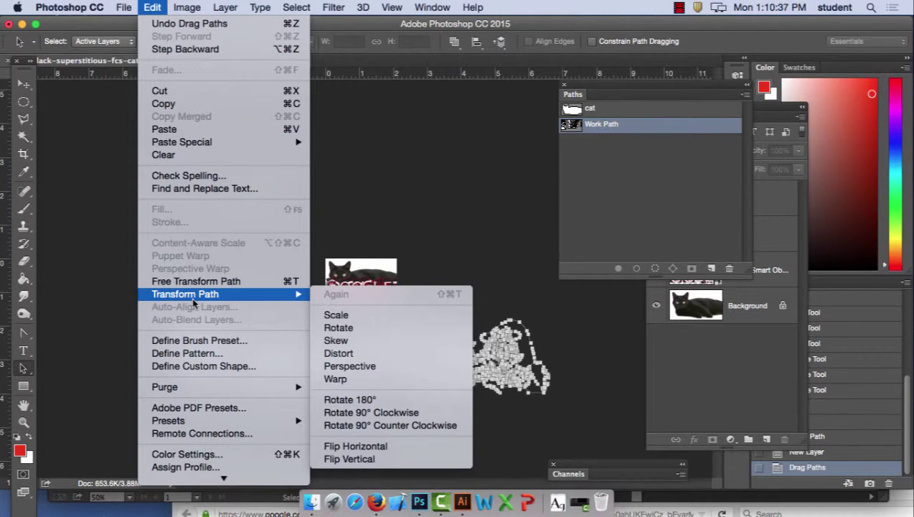
{"action": "left_click", "coordinate": [366, 315]}
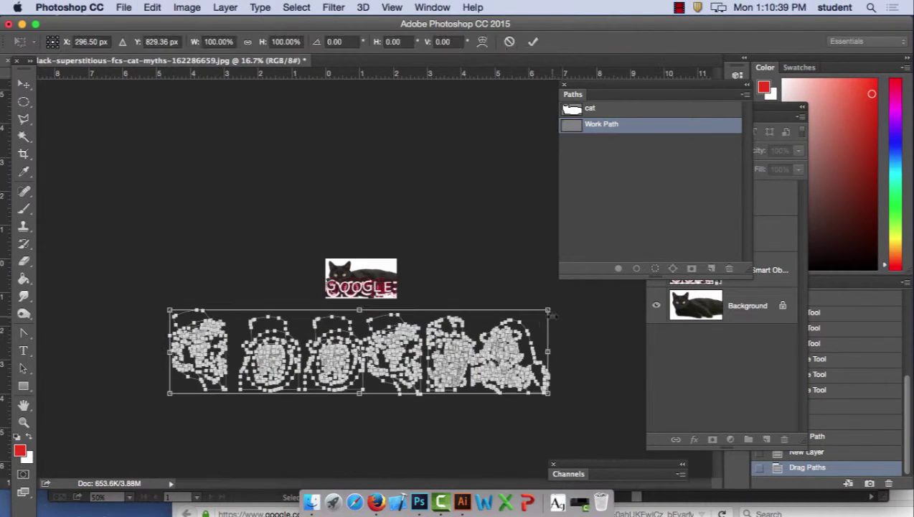
{"action": "left_click_drag", "start_coordinate": [550, 309], "coordinate": [296, 367]}
{"action": "left_click_drag", "start_coordinate": [255, 391], "coordinate": [377, 249]}
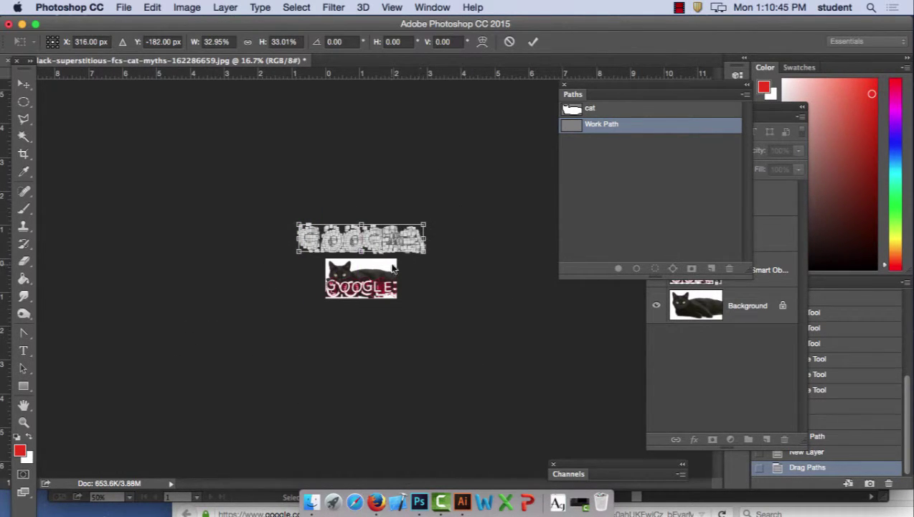
{"action": "left_click_drag", "start_coordinate": [428, 224], "coordinate": [375, 268]}
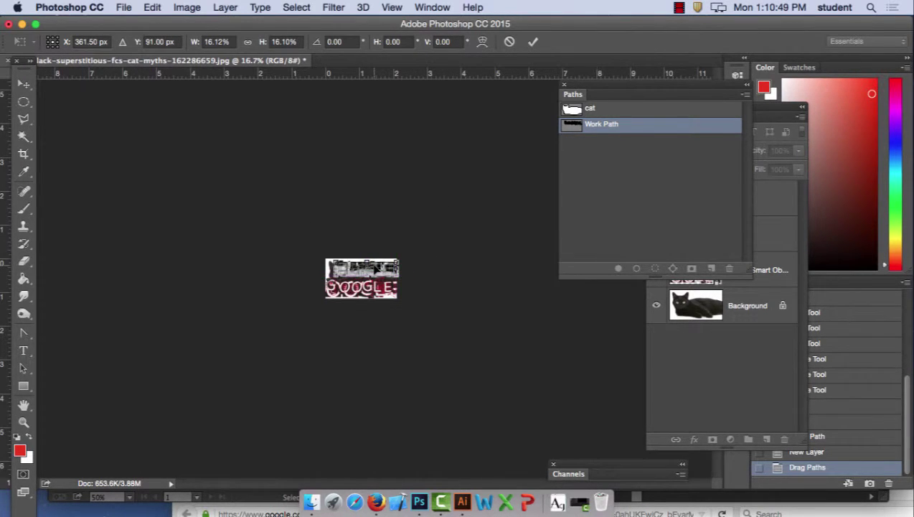
- Shift the scaled path to about X 327.5 px, Y 76 px over the cat's head and back, and apply the transform
{"action": "key", "text": "super+equal"}
{"action": "key", "text": "super+equal"}
{"action": "key", "text": "super+equal"}
{"action": "key", "text": "super+equal"}
{"action": "key", "text": "super+equal"}
{"action": "key", "text": "super+equal"}
{"action": "key", "text": "super+equal"}
{"action": "key", "text": "super+equal"}
{"action": "key", "text": "super+equal"}
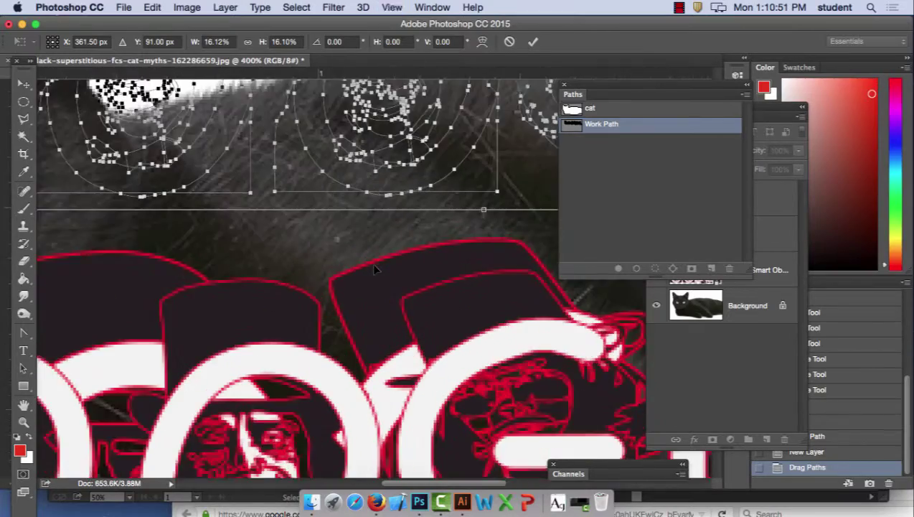
{"action": "key", "text": "super+minus"}
{"action": "key", "text": "super+minus"}
{"action": "key", "text": "super+minus"}
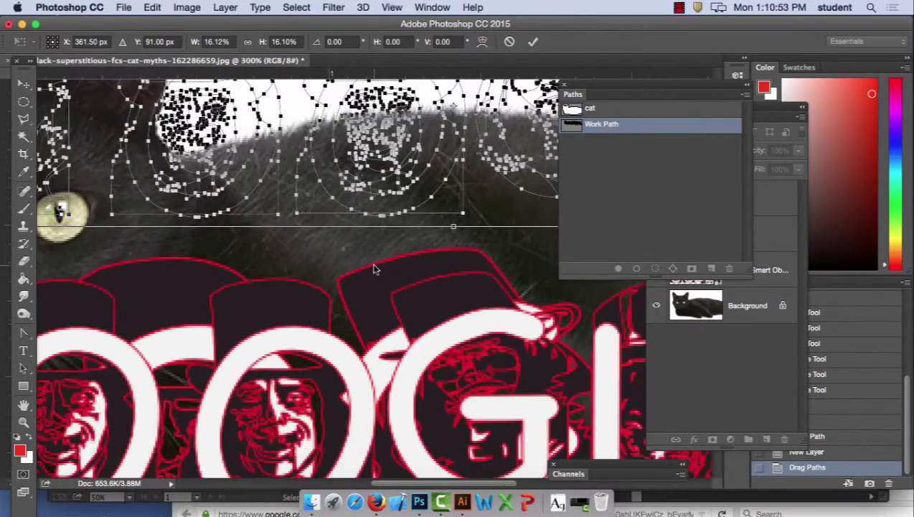
{"action": "key", "text": "super+minus"}
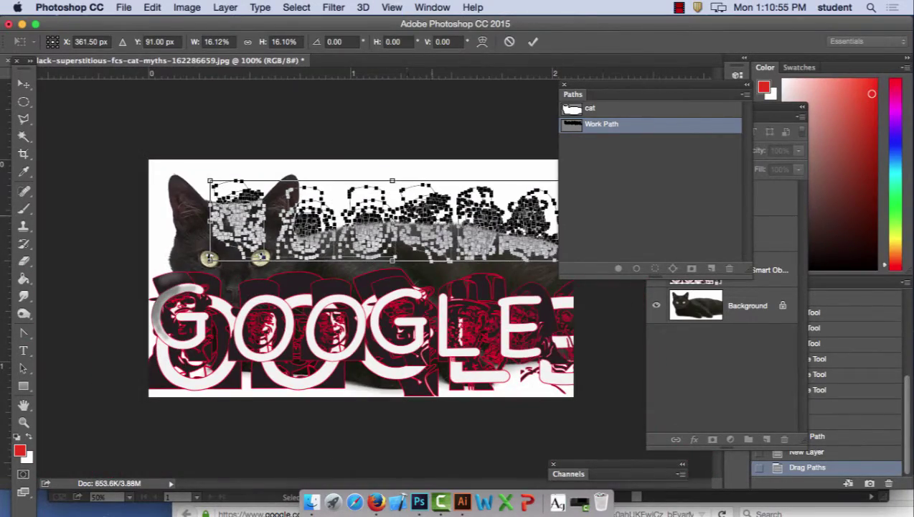
{"action": "left_click_drag", "start_coordinate": [399, 196], "coordinate": [410, 170]}
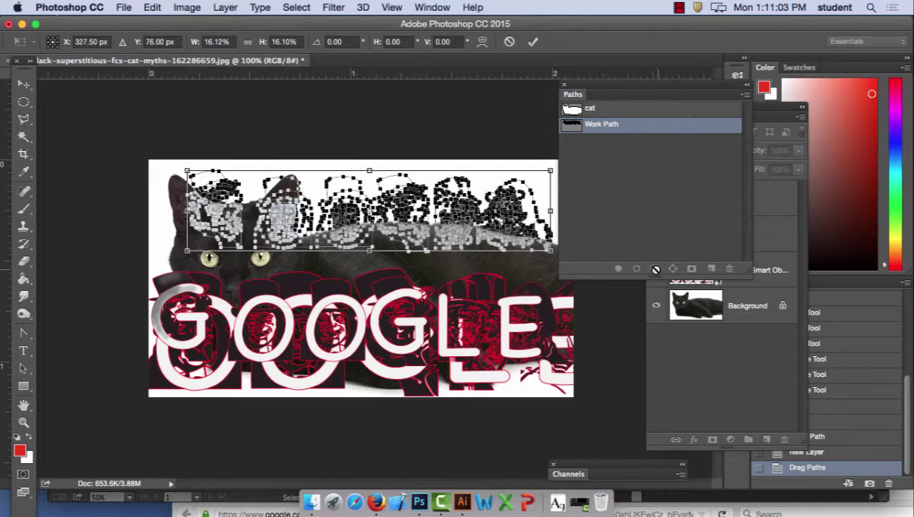
{"action": "left_click", "coordinate": [23, 84]}
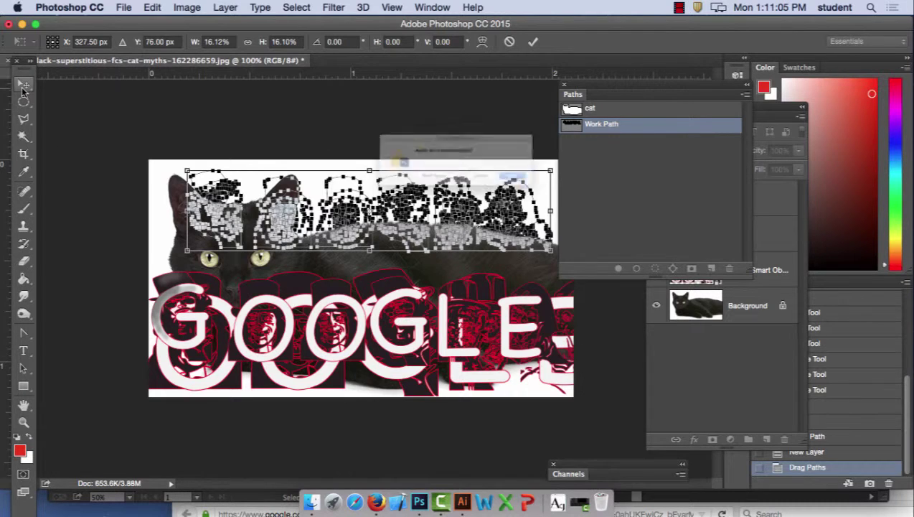
{"action": "left_click", "coordinate": [569, 192]}
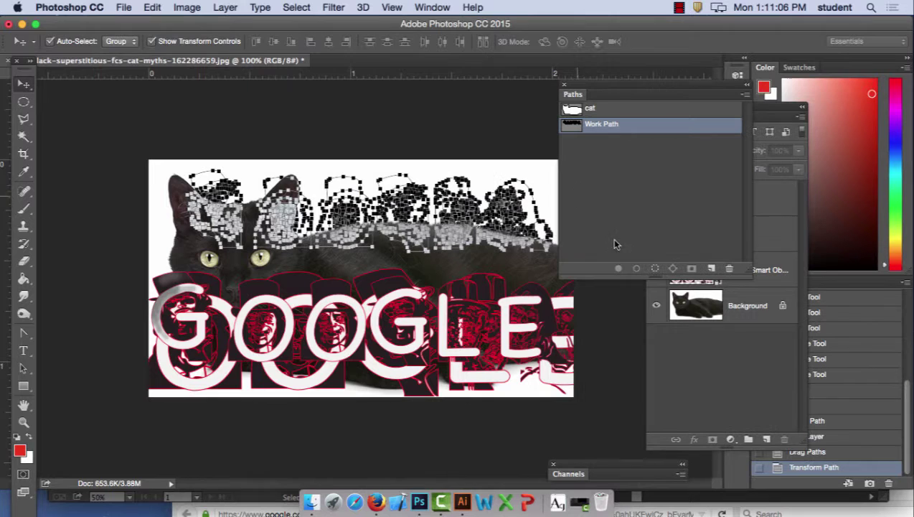
- Load the work path as a selection and set the foreground colour to a lighter red
{"action": "left_click", "coordinate": [655, 269]}
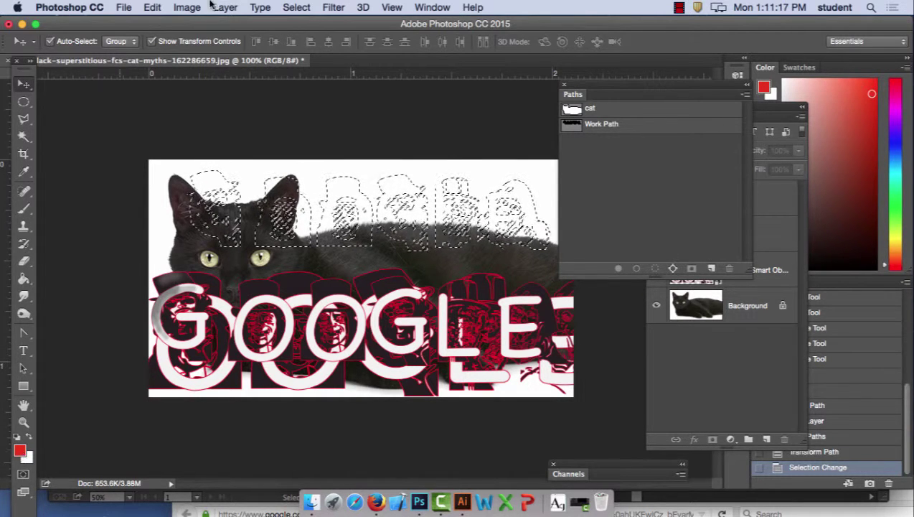
{"action": "left_click", "coordinate": [21, 453]}
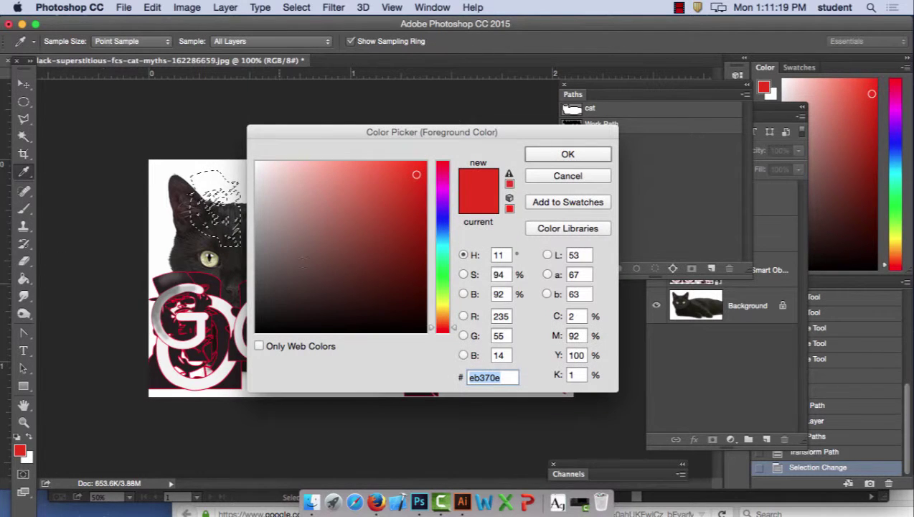
{"action": "left_click", "coordinate": [397, 159]}
{"action": "left_click", "coordinate": [578, 154]}
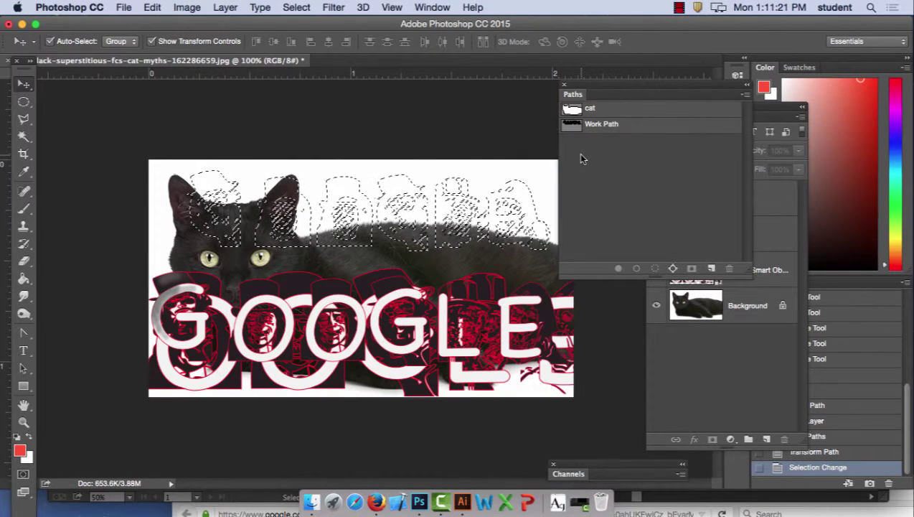
- Fill the selection on Layer 2 with the foreground colour in Normal mode at 100% opacity
{"action": "left_click", "coordinate": [742, 349]}
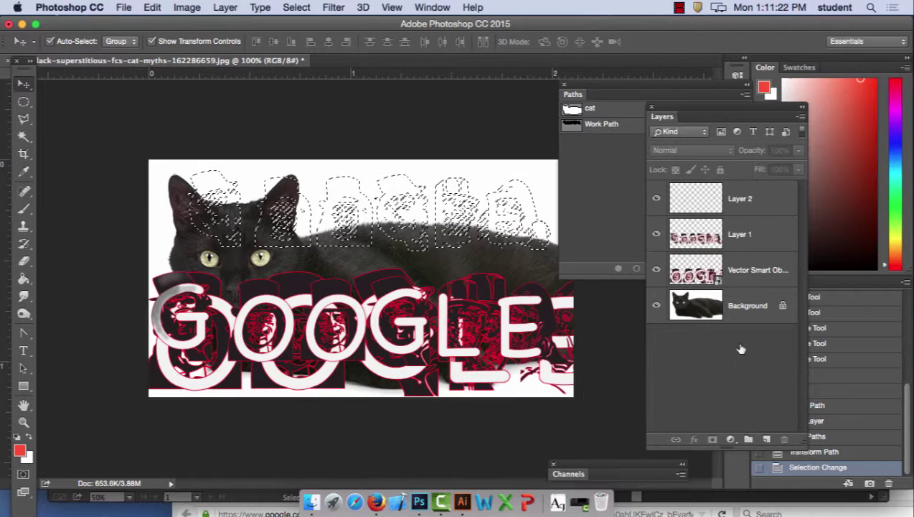
{"action": "left_click", "coordinate": [732, 207]}
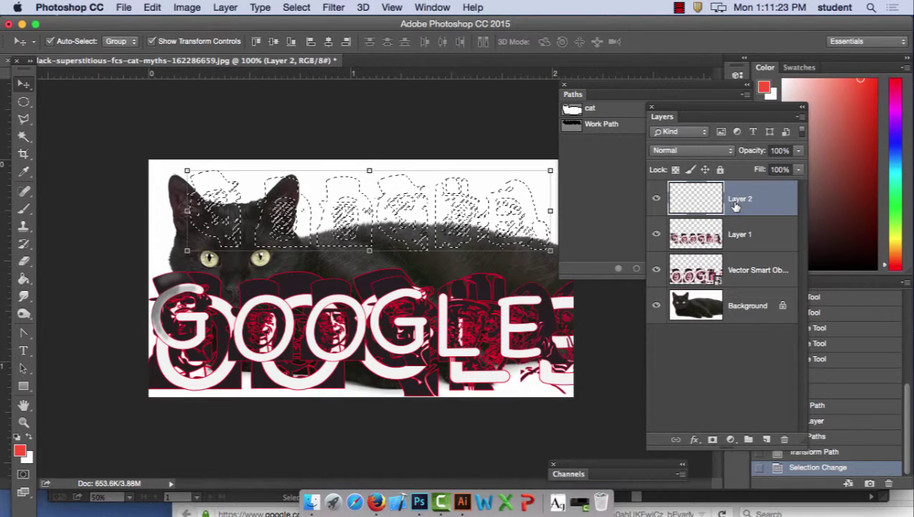
{"action": "left_click", "coordinate": [152, 8]}
{"action": "left_click", "coordinate": [155, 209]}
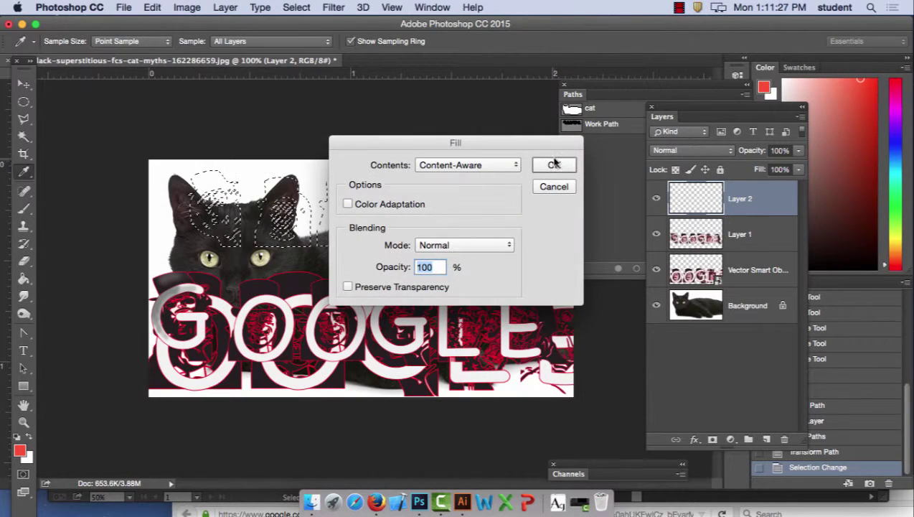
{"action": "left_click", "coordinate": [506, 164]}
{"action": "left_click", "coordinate": [458, 120]}
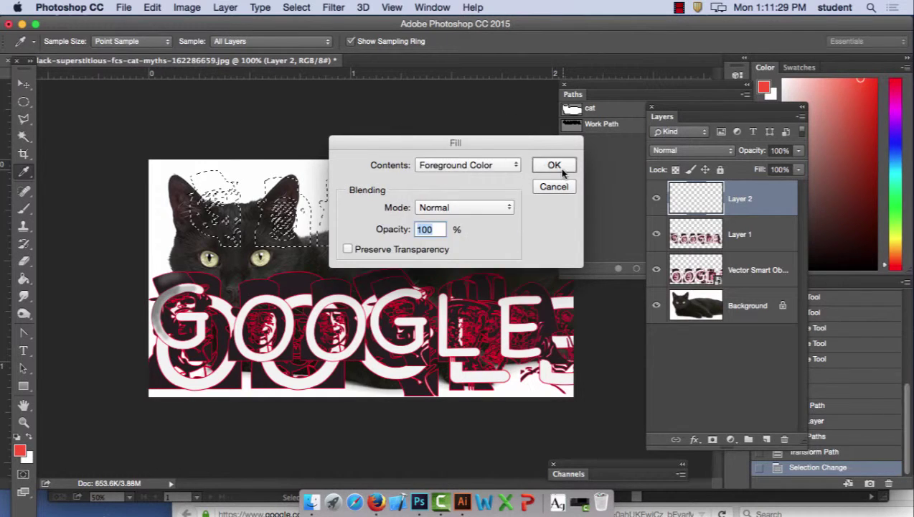
{"action": "left_click", "coordinate": [555, 164]}
{"action": "left_click", "coordinate": [484, 132]}
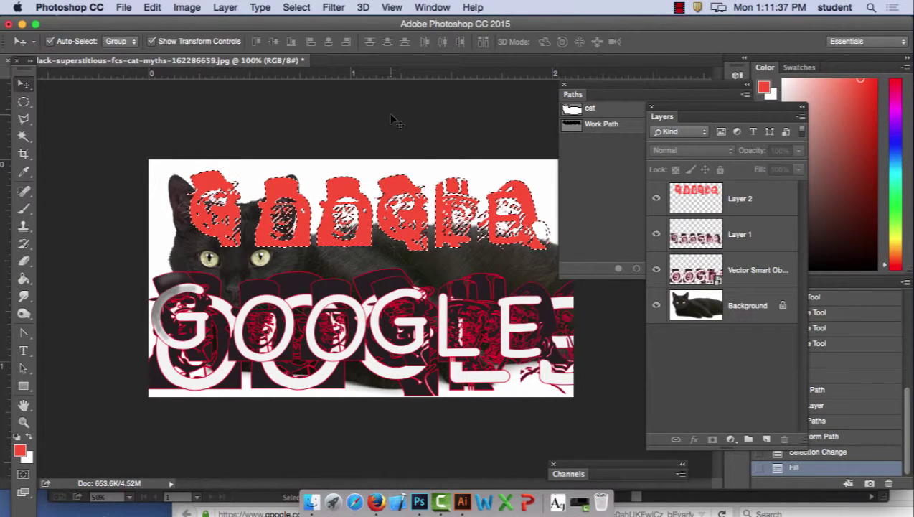
- Deselect the filled outline and move the red logo down to just above the white Google lettering
{"action": "key", "text": "super+d"}
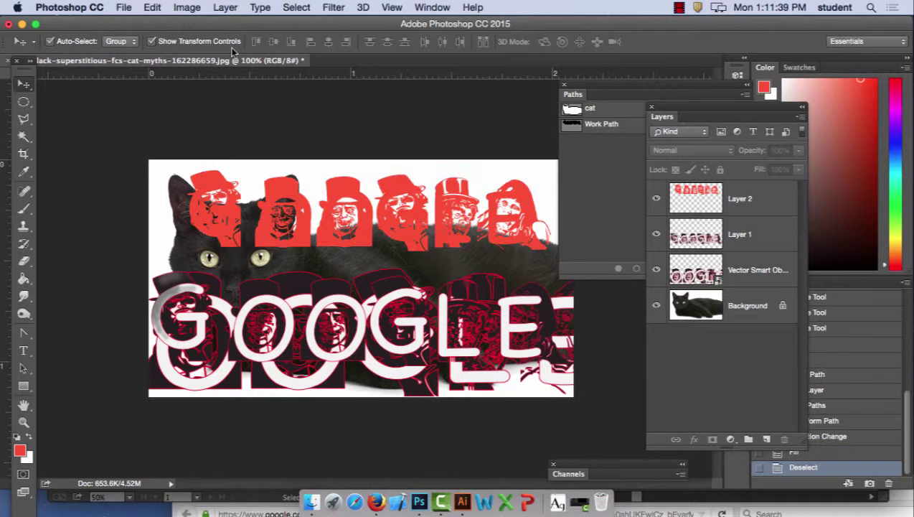
{"action": "left_click_drag", "start_coordinate": [366, 213], "coordinate": [374, 267]}
{"action": "left_click", "coordinate": [388, 156]}
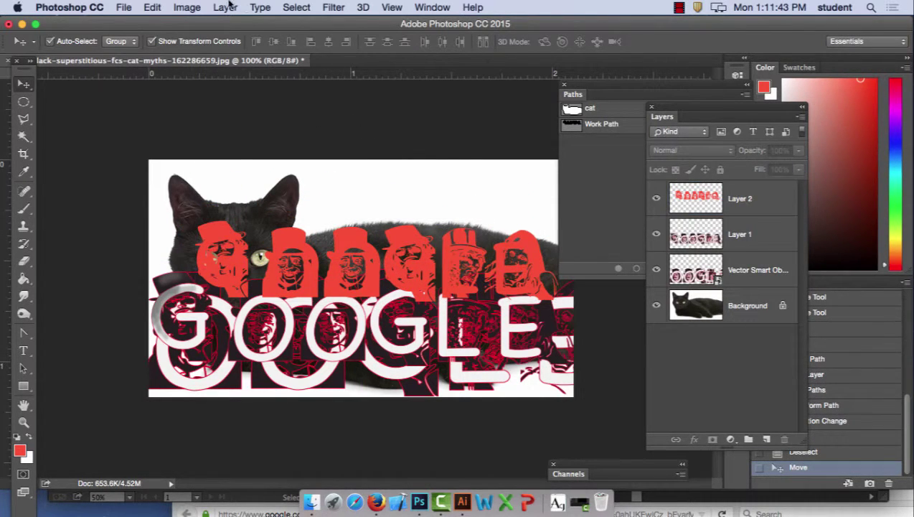
- Paste the copied logo into the cat image as a Shape Layer
{"action": "left_click", "coordinate": [153, 7]}
{"action": "left_click", "coordinate": [172, 129]}
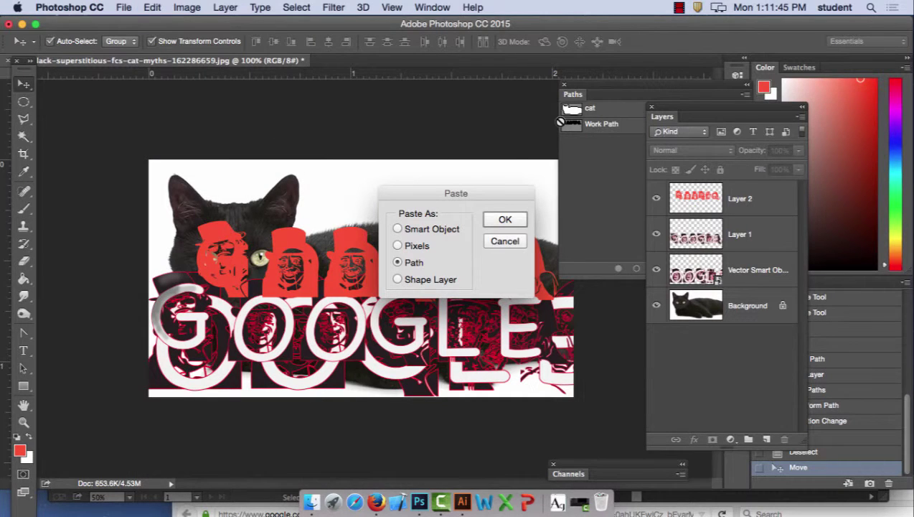
{"action": "left_click", "coordinate": [433, 279]}
{"action": "left_click", "coordinate": [498, 222]}
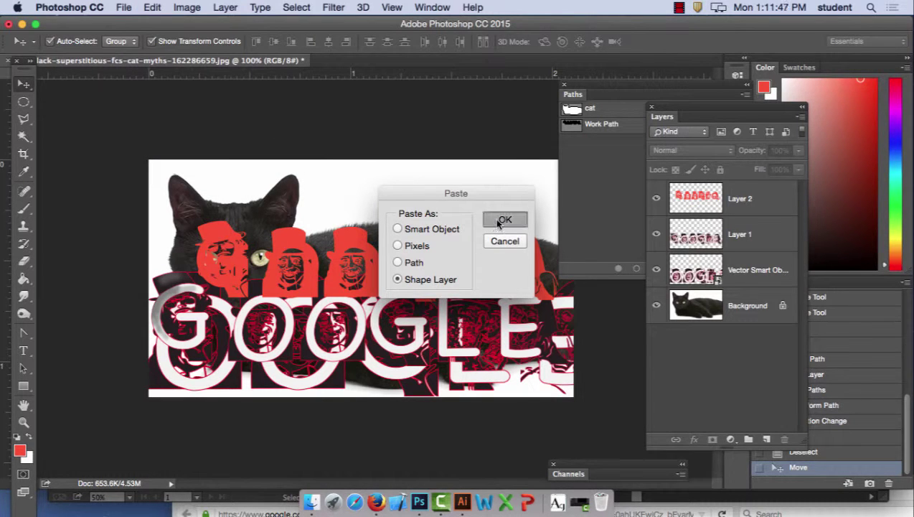
- Scale the pasted shape to about 15.3% across the top of the cat image, apply the transform, and shift it slightly right
{"action": "key", "text": "super+minus"}
{"action": "key", "text": "super+minus"}
{"action": "key", "text": "super+minus"}
{"action": "key", "text": "super+minus"}
{"action": "key", "text": "super+minus"}
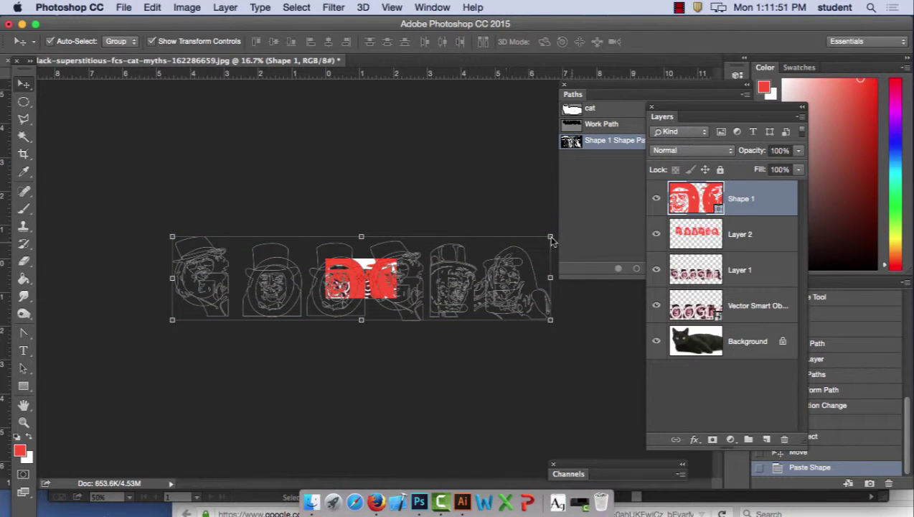
{"action": "left_click_drag", "start_coordinate": [550, 236], "coordinate": [392, 231]}
{"action": "key", "text": "super+plus"}
{"action": "key", "text": "super+plus"}
{"action": "key", "text": "super+plus"}
{"action": "key", "text": "super+plus"}
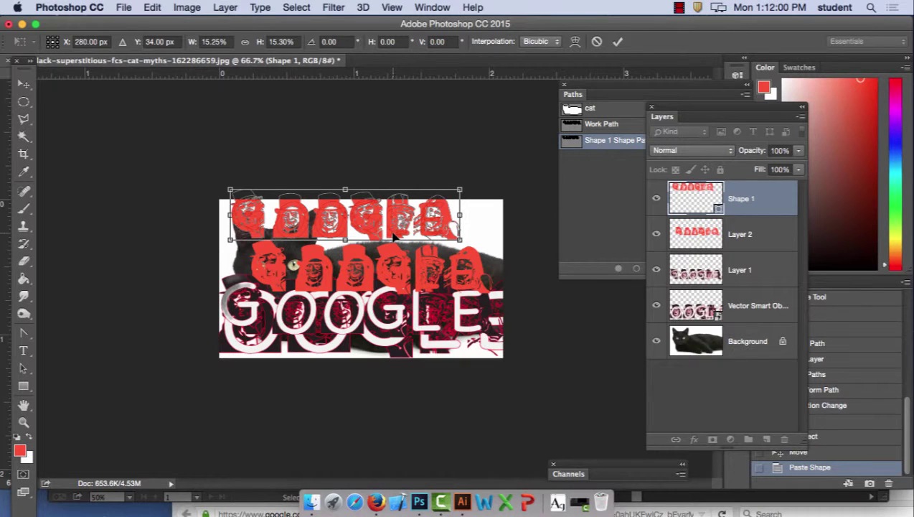
{"action": "left_click", "coordinate": [24, 84]}
{"action": "left_click", "coordinate": [583, 191]}
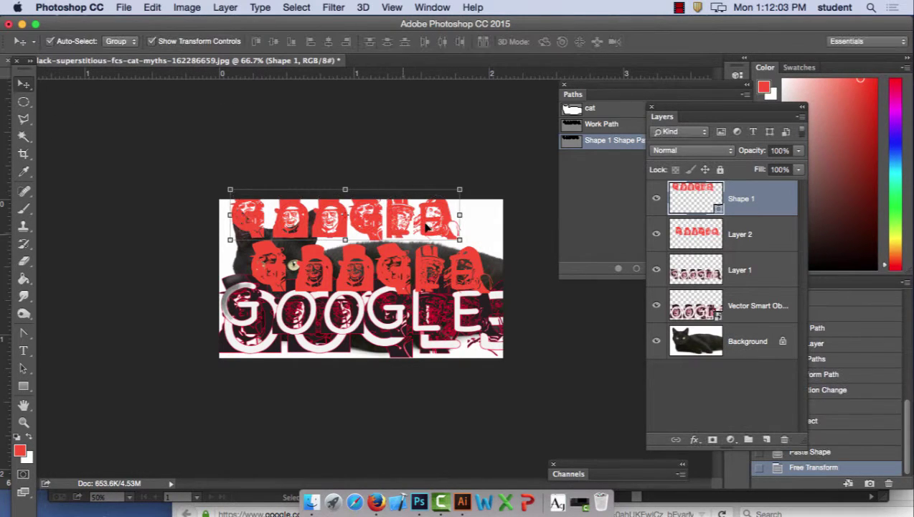
{"action": "left_click_drag", "start_coordinate": [429, 226], "coordinate": [460, 227]}
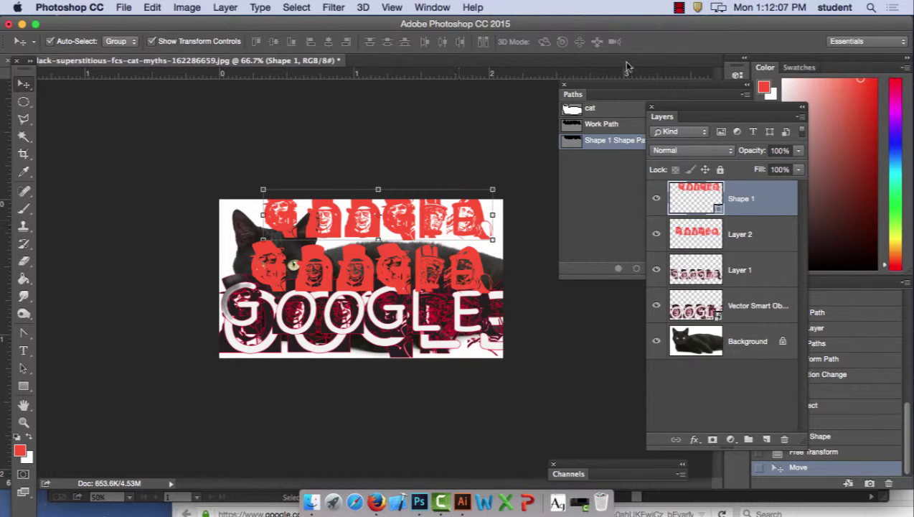
- Display the mask properties of the Shape 1 layer and move them clear of the canvas
{"action": "left_click", "coordinate": [433, 7]}
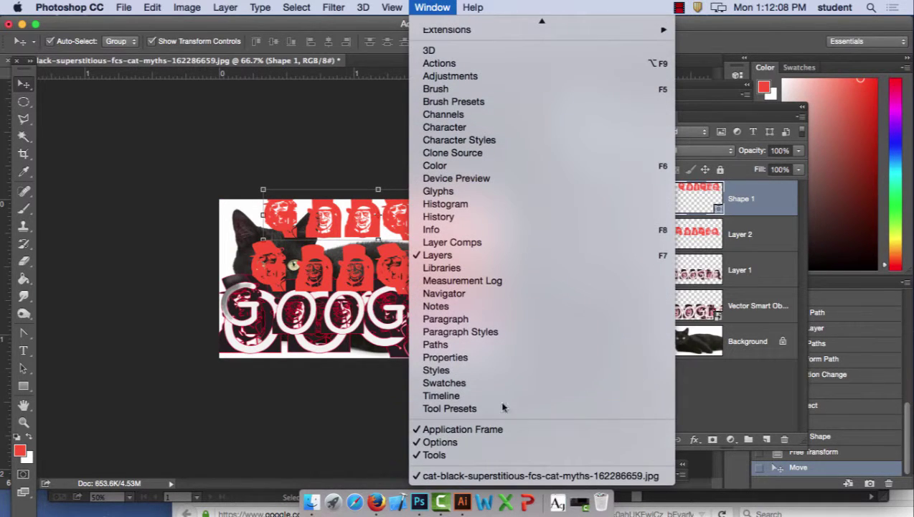
{"action": "left_click", "coordinate": [475, 356]}
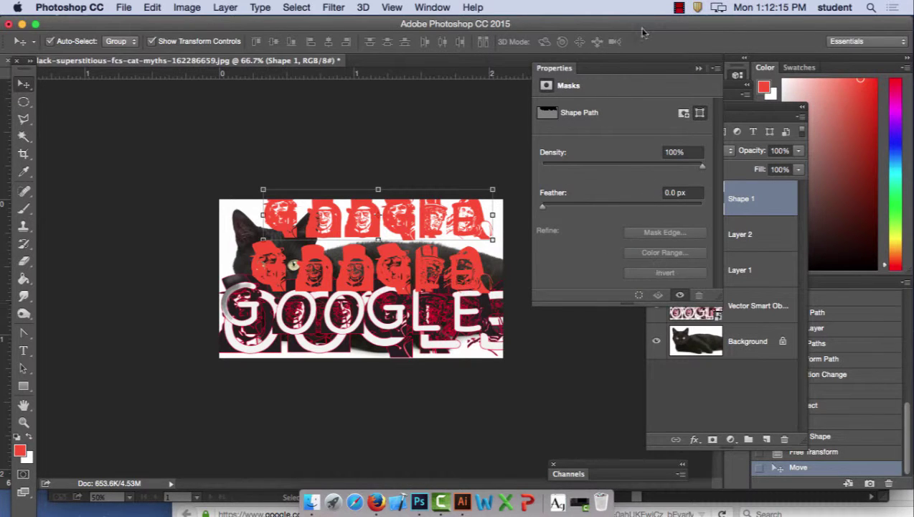
{"action": "left_click_drag", "start_coordinate": [627, 68], "coordinate": [153, 103]}
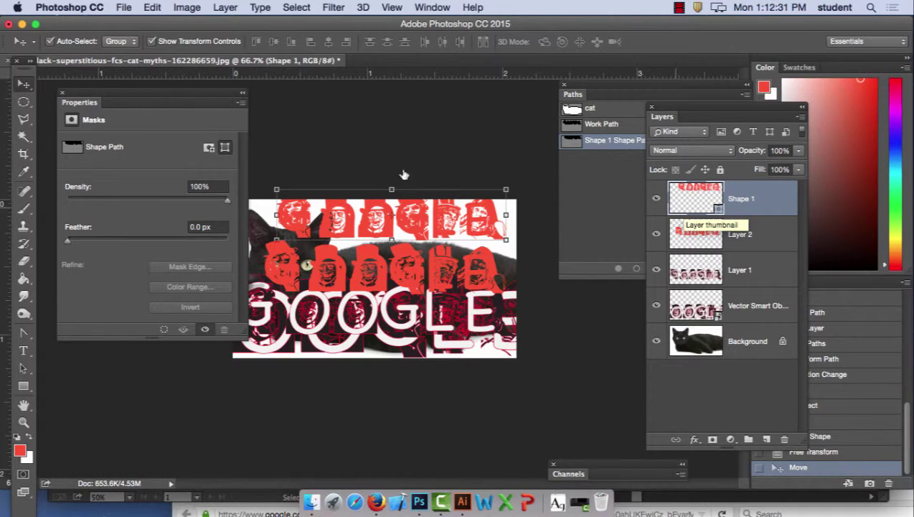
{"action": "left_click", "coordinate": [471, 7]}
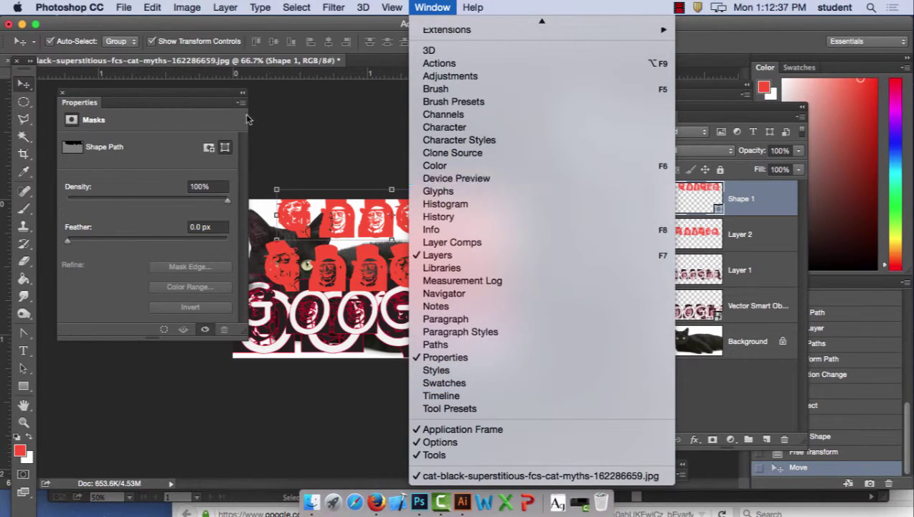
{"action": "left_click", "coordinate": [147, 92]}
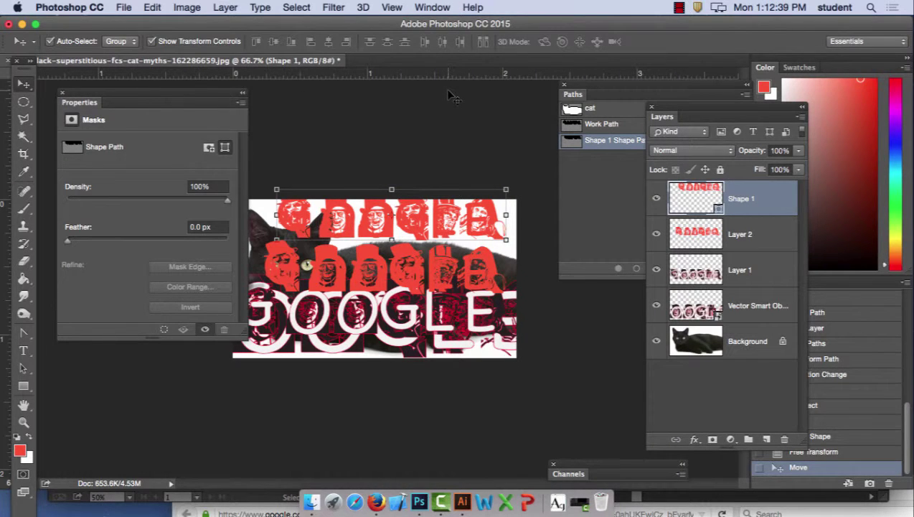
{"action": "left_click_drag", "start_coordinate": [146, 92], "coordinate": [638, 219]}
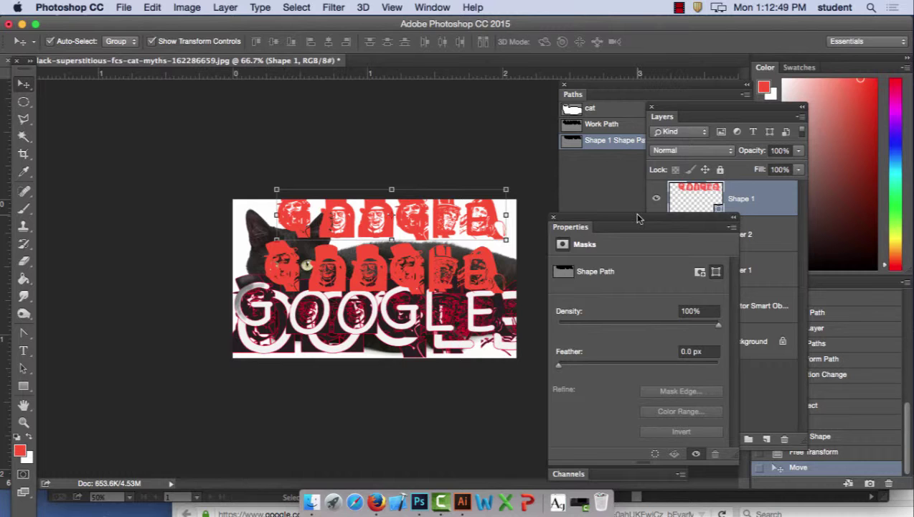
- Move the front white Google lettering down slightly and show the Vector Smart Object layer's properties
{"action": "left_click", "coordinate": [439, 326]}
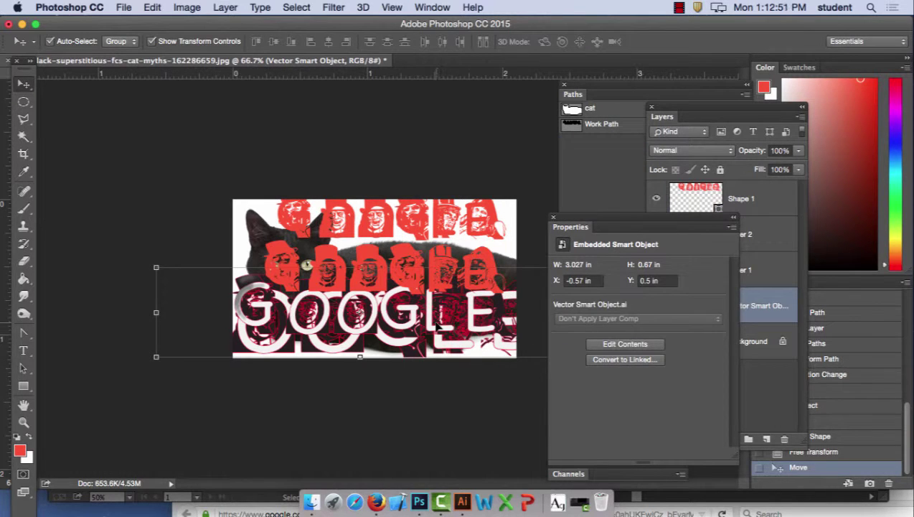
{"action": "mouse_move", "coordinate": [439, 326]}
{"action": "left_mouse_down"}
{"action": "mouse_move", "coordinate": [352, 315]}
{"action": "mouse_move", "coordinate": [461, 336]}
{"action": "mouse_move", "coordinate": [453, 328]}
{"action": "left_mouse_up"}
{"action": "left_click_drag", "start_coordinate": [651, 227], "coordinate": [637, 350]}
{"action": "left_click", "coordinate": [750, 311]}
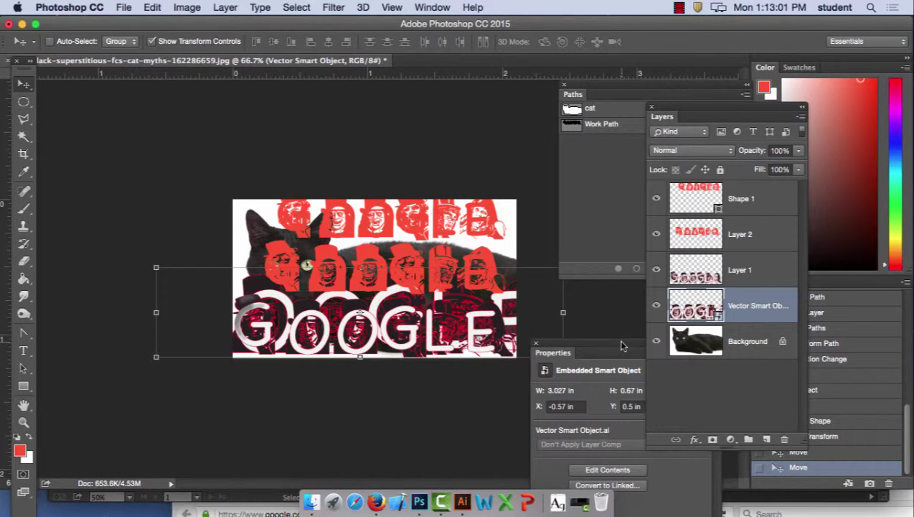
- Launch Adobe InDesign CC 2015 from the Applications folder on Macintosh HD
{"action": "left_click_drag", "start_coordinate": [844, 23], "coordinate": [786, 36]}
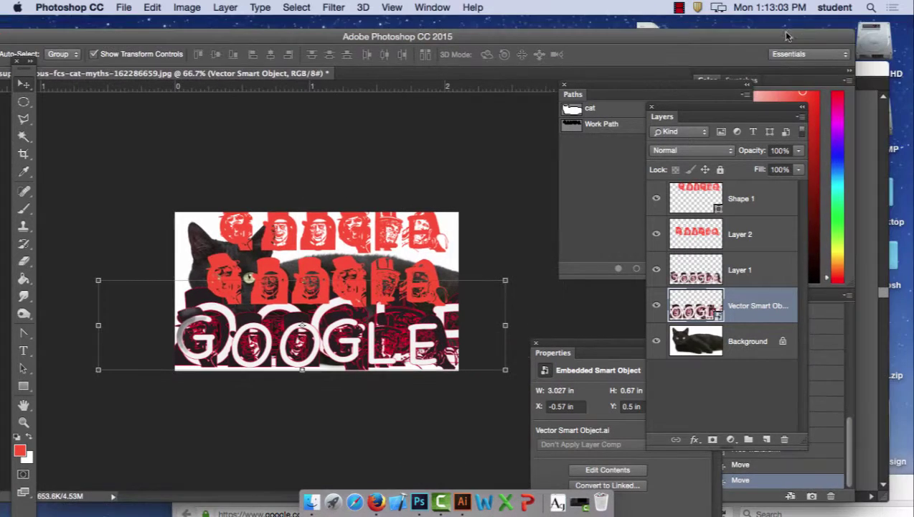
{"action": "double_click", "coordinate": [862, 41]}
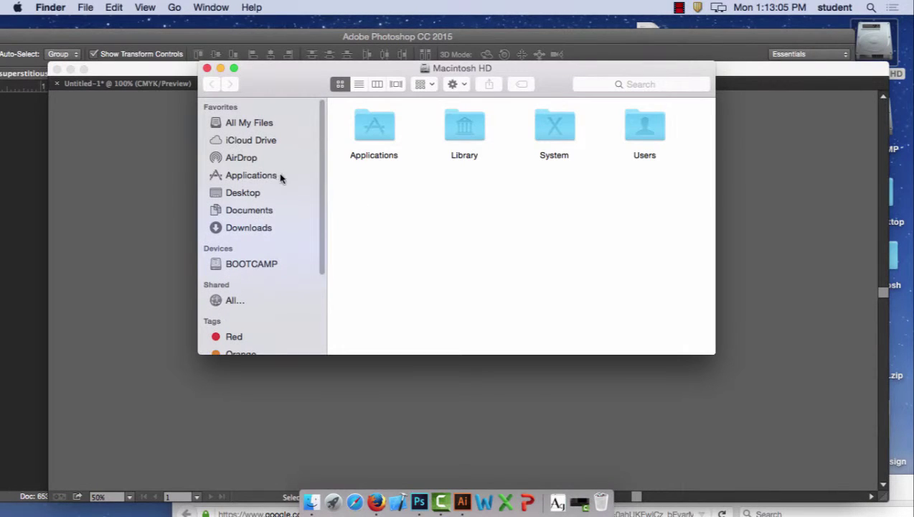
{"action": "double_click", "coordinate": [392, 131]}
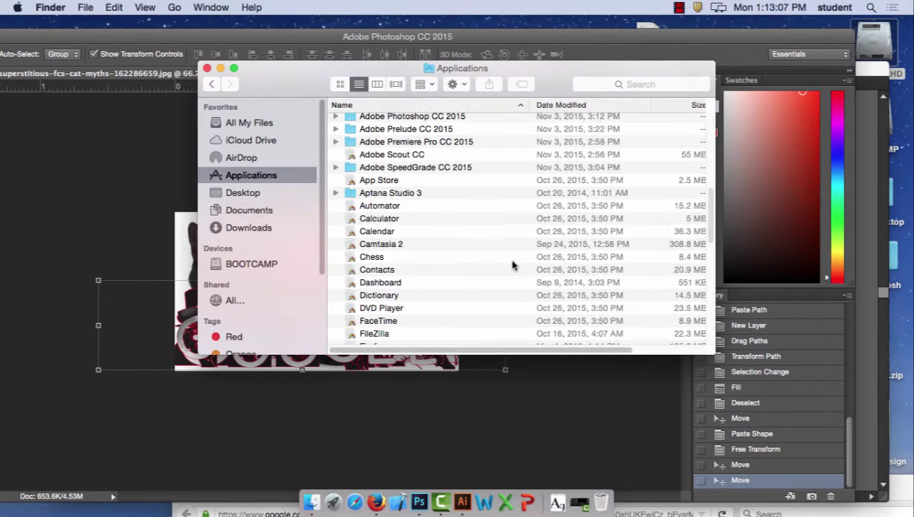
{"action": "scroll", "coordinate": [412, 276], "scroll_direction": "up", "scroll_amount": 10}
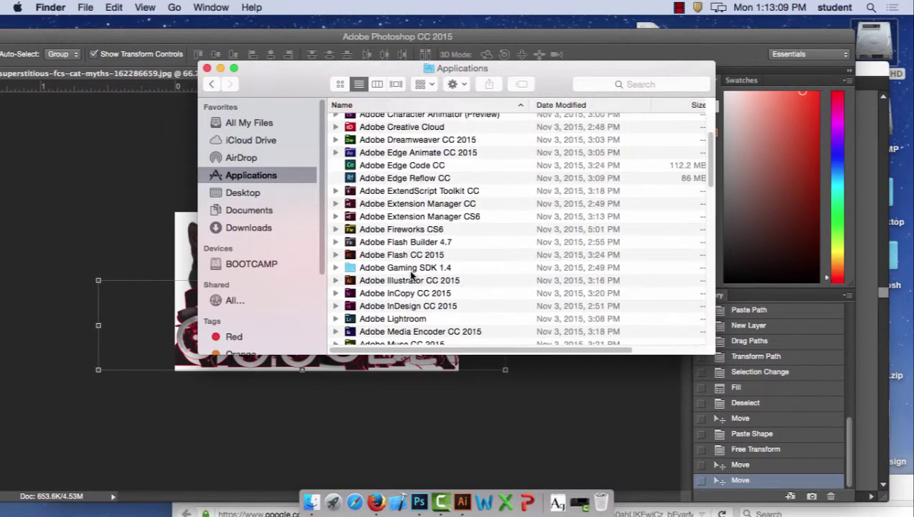
{"action": "double_click", "coordinate": [395, 308]}
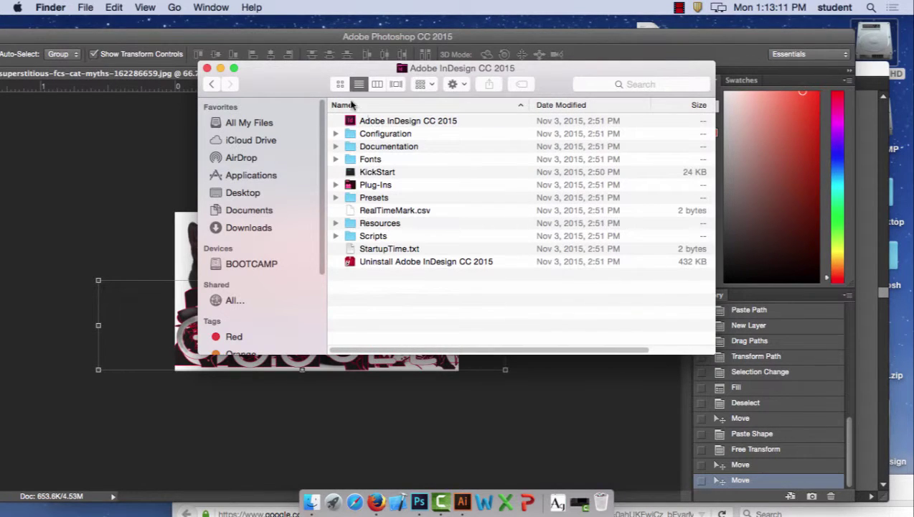
{"action": "left_click", "coordinate": [366, 122]}
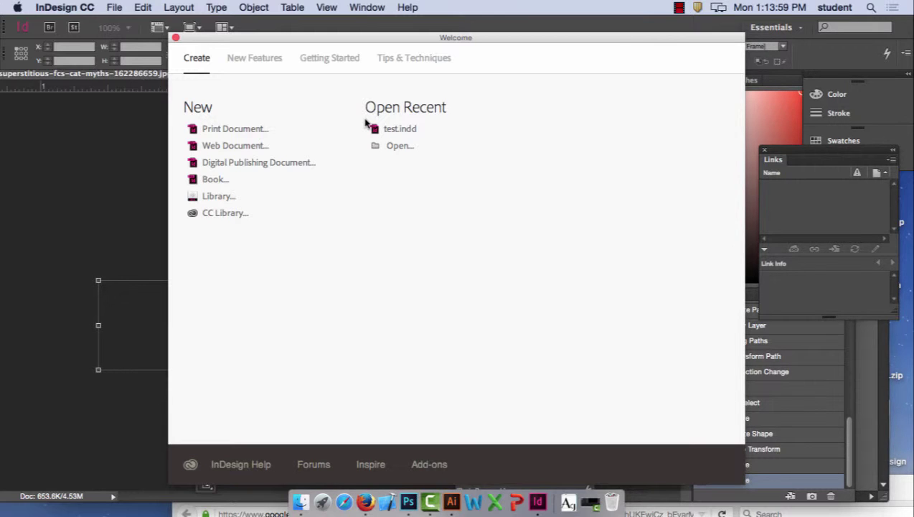
- Create a one-page Letter print document with the default settings and paste the Google logo onto the page
{"action": "left_click", "coordinate": [240, 131]}
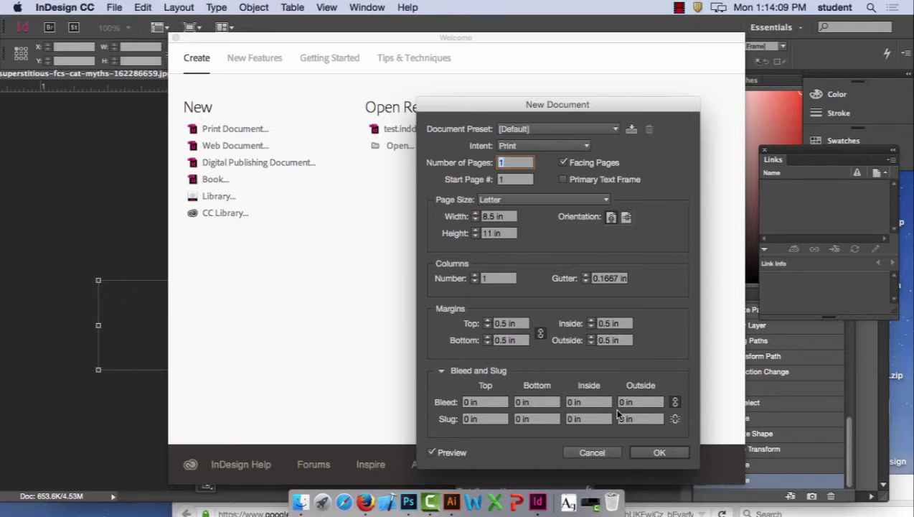
{"action": "left_click", "coordinate": [658, 453]}
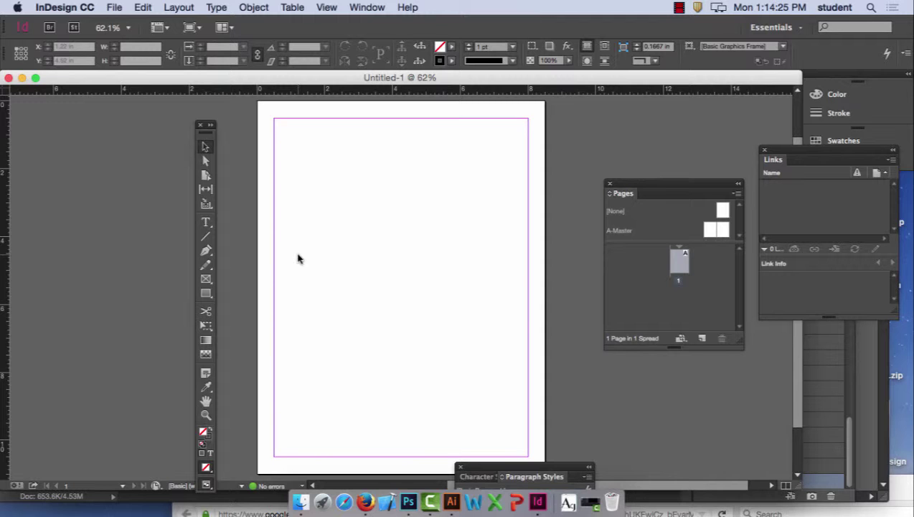
{"action": "key", "text": "super+v"}
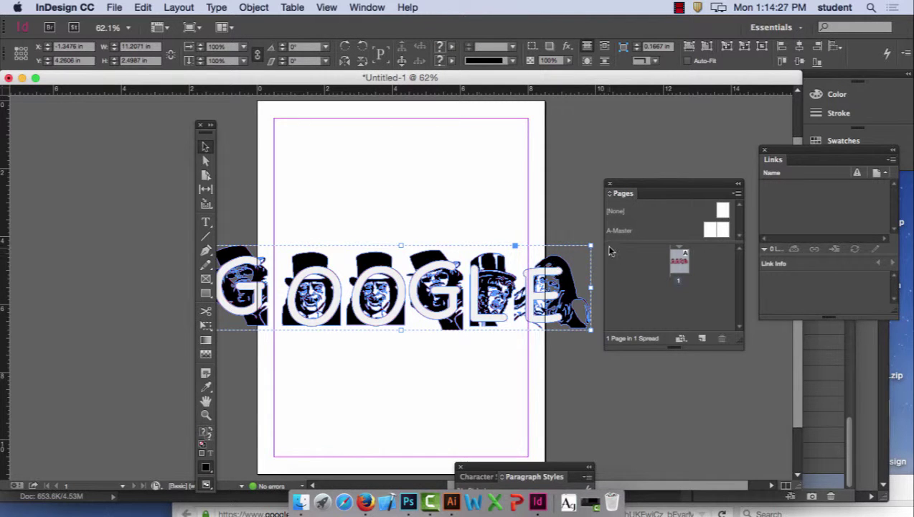
- Shrink the pasted logo to about 6.49 × 1.45 in, place it just inside the page's top margin, and deselect it
{"action": "left_click_drag", "start_coordinate": [591, 246], "coordinate": [480, 273]}
{"action": "left_click_drag", "start_coordinate": [373, 309], "coordinate": [429, 184]}
{"action": "left_click_drag", "start_coordinate": [535, 145], "coordinate": [464, 142]}
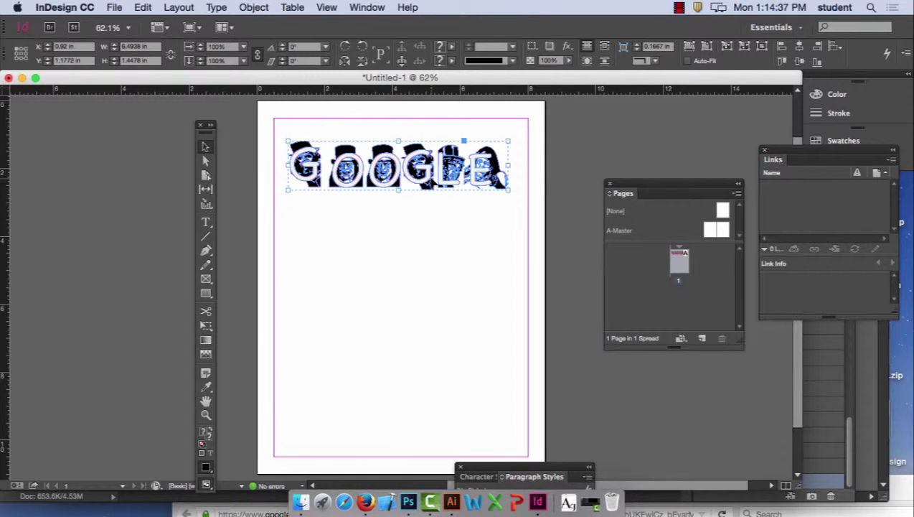
{"action": "left_click", "coordinate": [432, 237]}
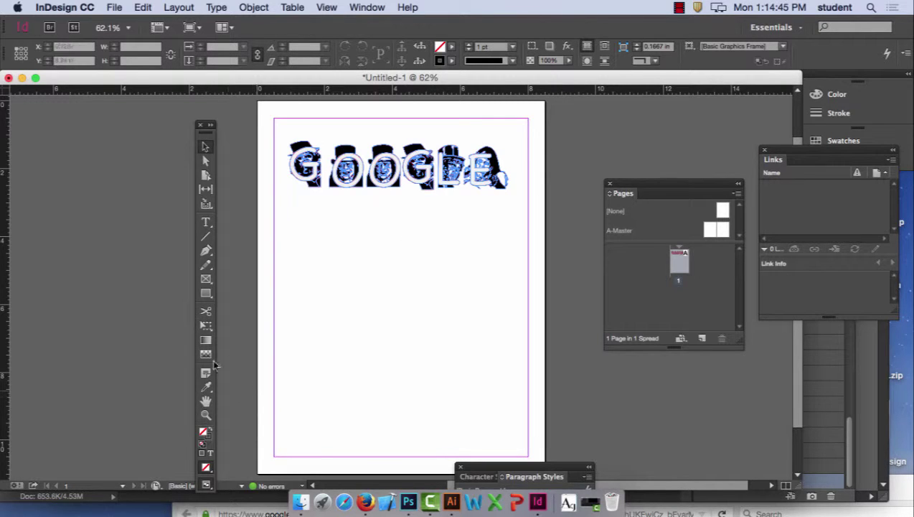
- Draw a closed five-point shape about 2.16 × 2.95 in with the Pen tool below the logo, curving its lower right side
{"action": "left_click", "coordinate": [206, 251]}
{"action": "left_click", "coordinate": [347, 287]}
{"action": "left_click", "coordinate": [368, 256]}
{"action": "left_click", "coordinate": [412, 266]}
{"action": "left_click", "coordinate": [415, 330]}
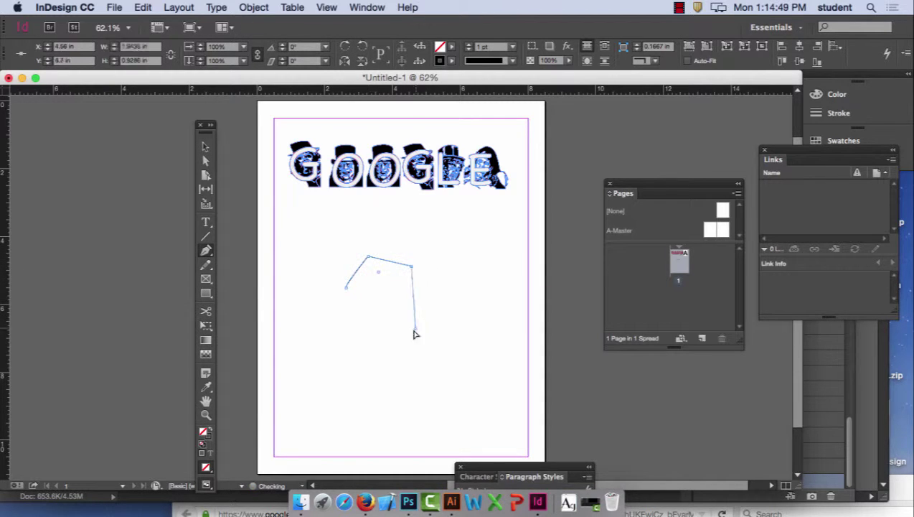
{"action": "left_click", "coordinate": [376, 354]}
{"action": "left_click", "coordinate": [346, 287]}
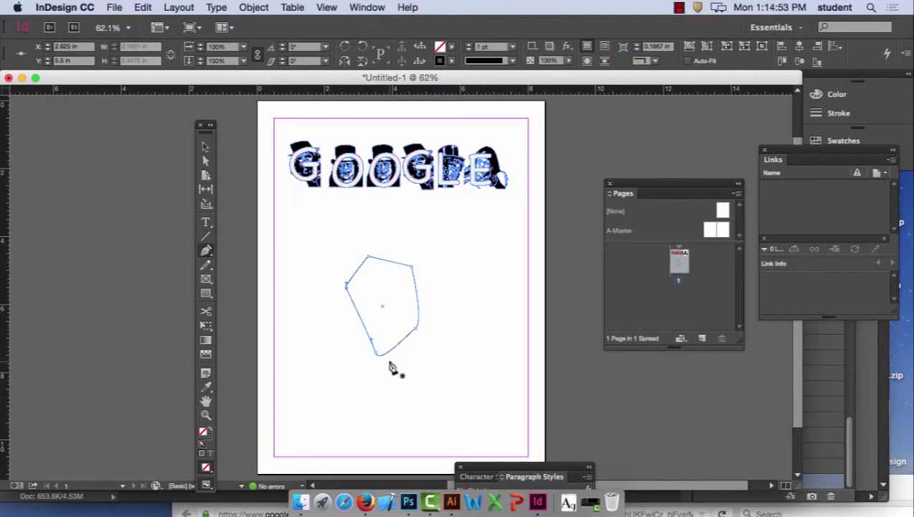
- Select the pen-drawn shape below the logo and delete it
{"action": "left_click", "coordinate": [205, 147]}
{"action": "left_click", "coordinate": [456, 303]}
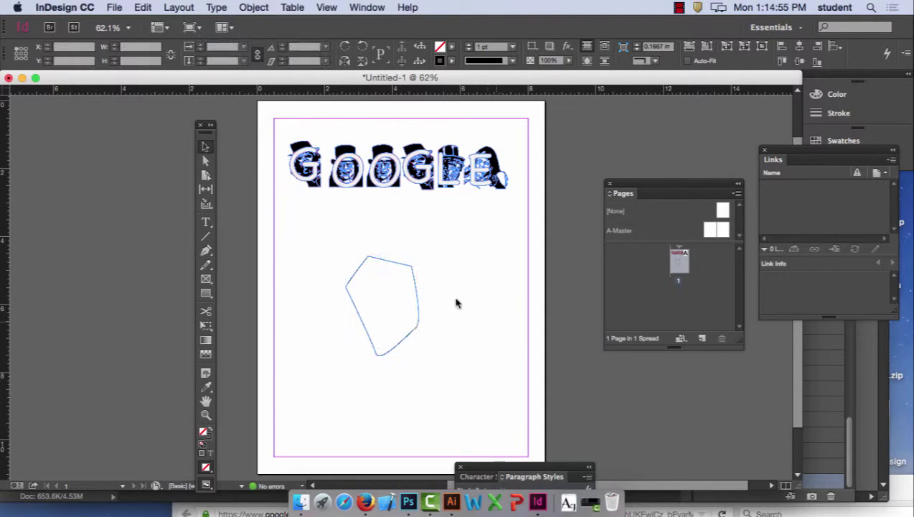
{"action": "left_click", "coordinate": [361, 280]}
{"action": "key", "text": "Delete"}
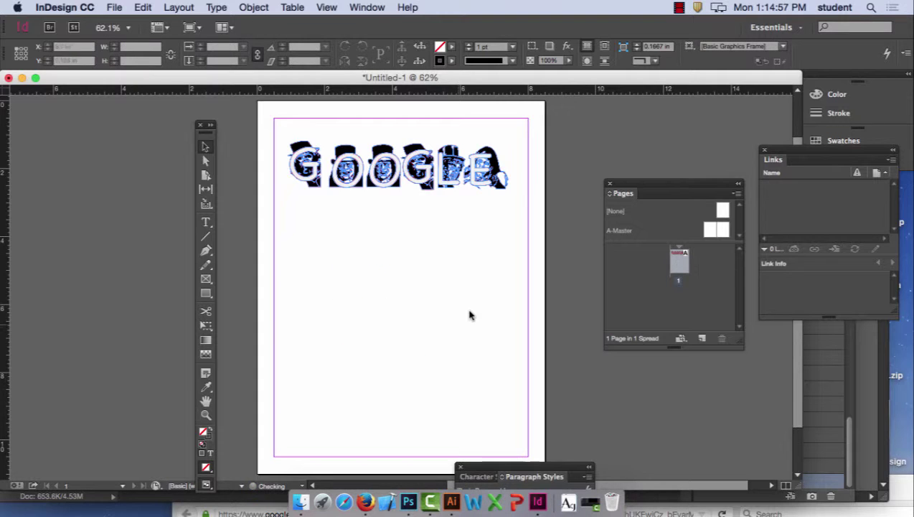